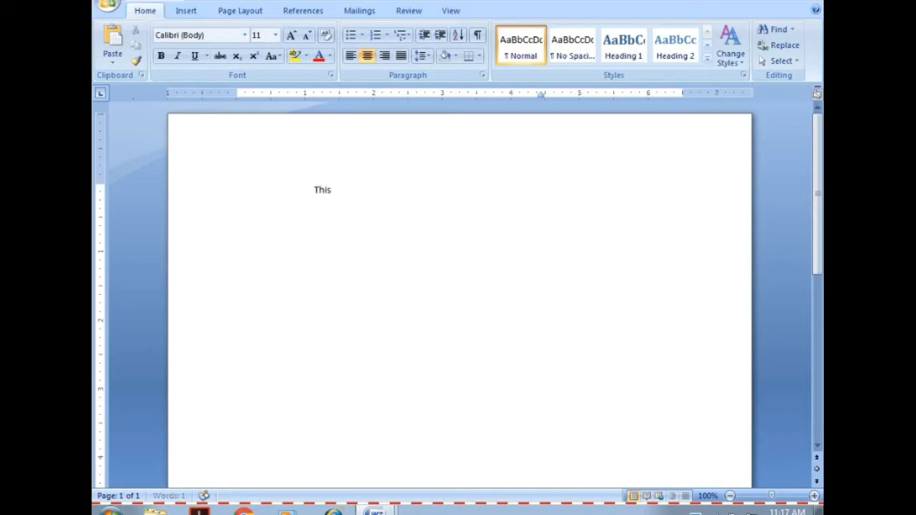
Complete the opening line so it reads "This is a sample document for edition work.".
type("is a sample")
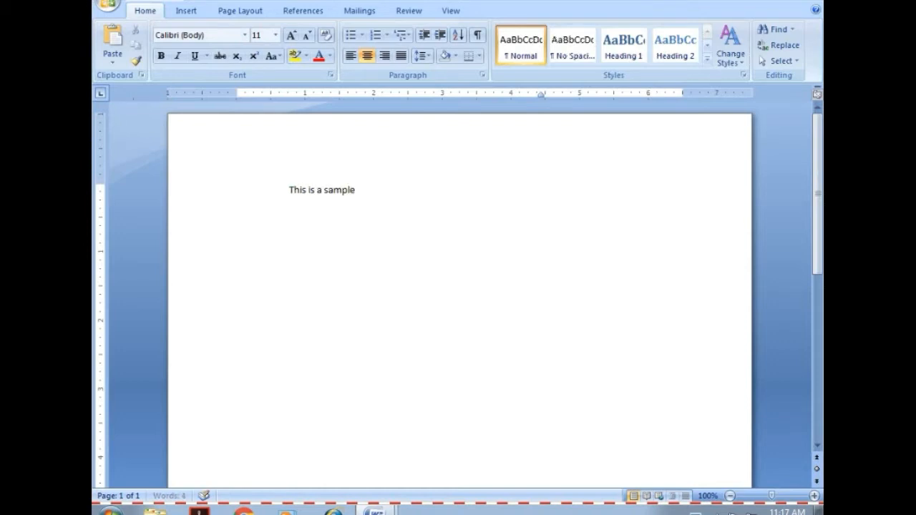
type(" docu")
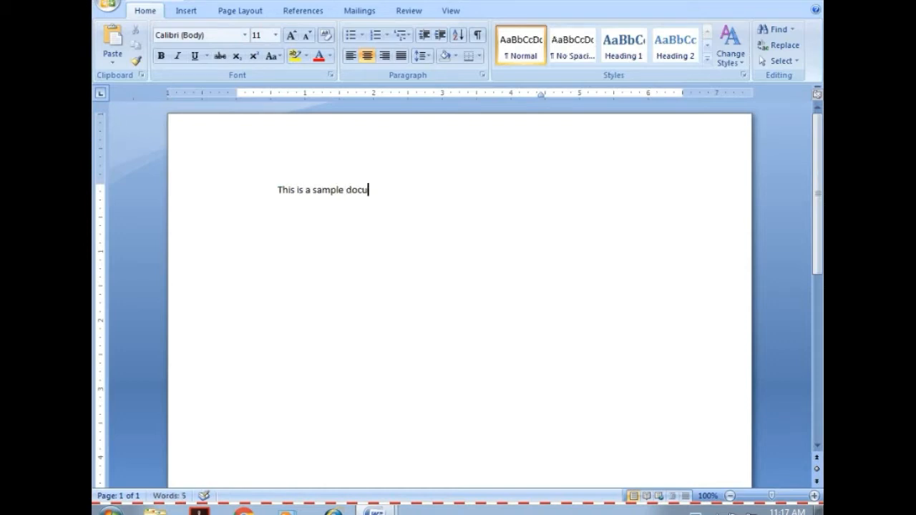
type("ment f")
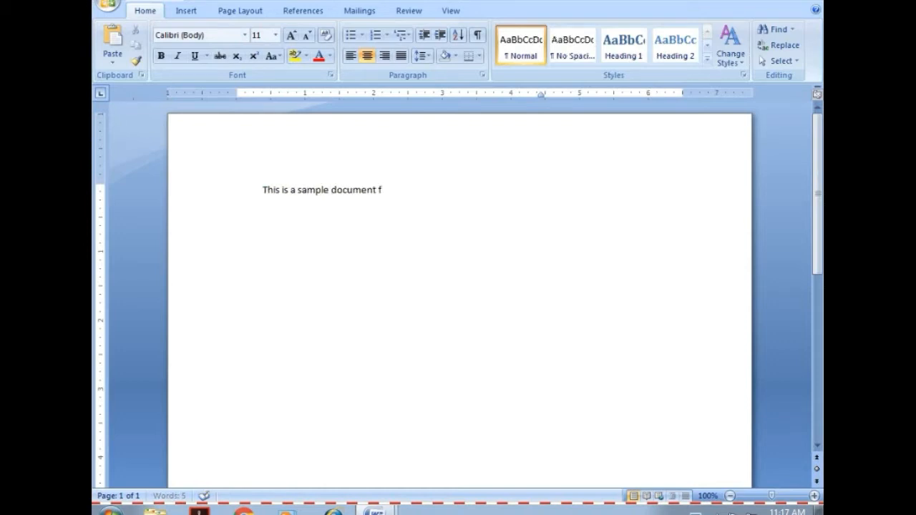
type("o")
type("r")
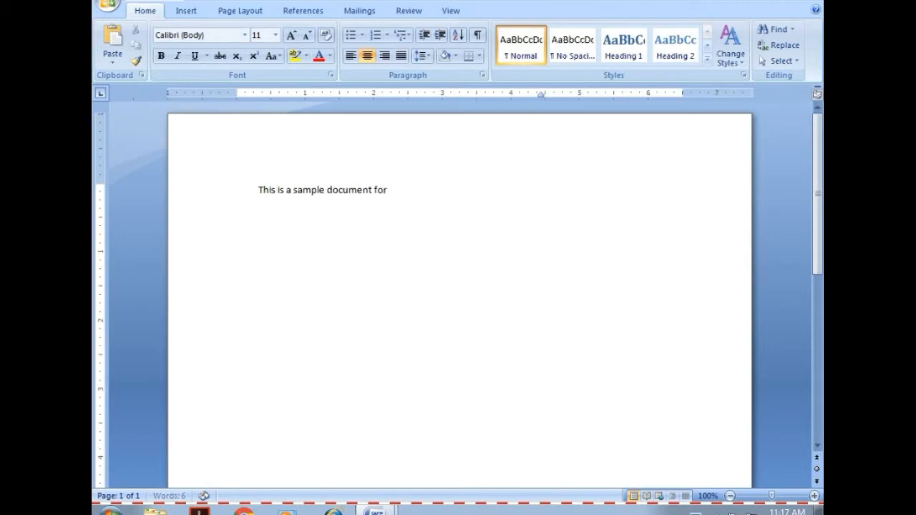
type(" edition")
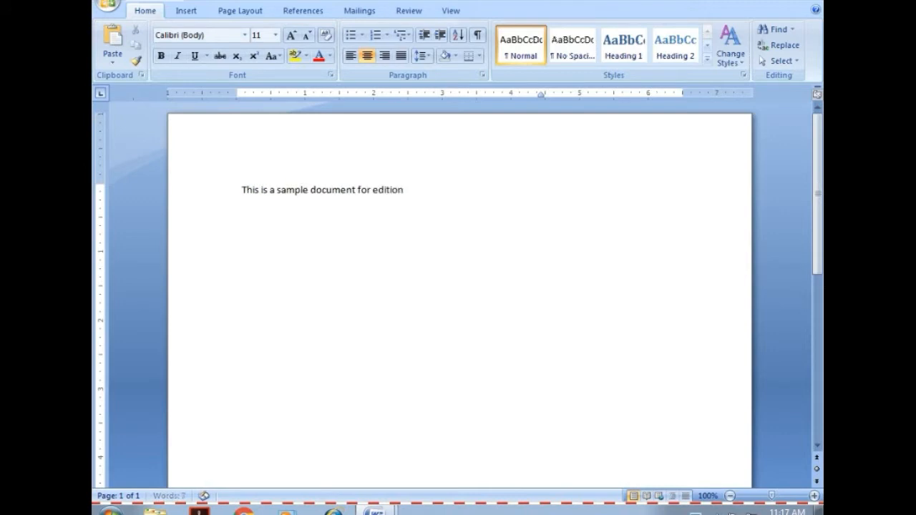
type(" work.")
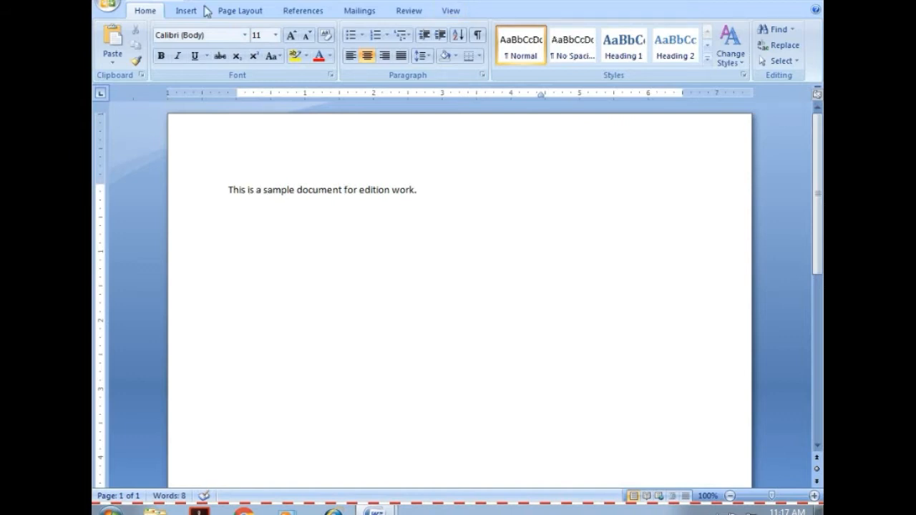
Make the whole sentence bold and append "Or Ctrl+B" after it.
left_click(160, 56)
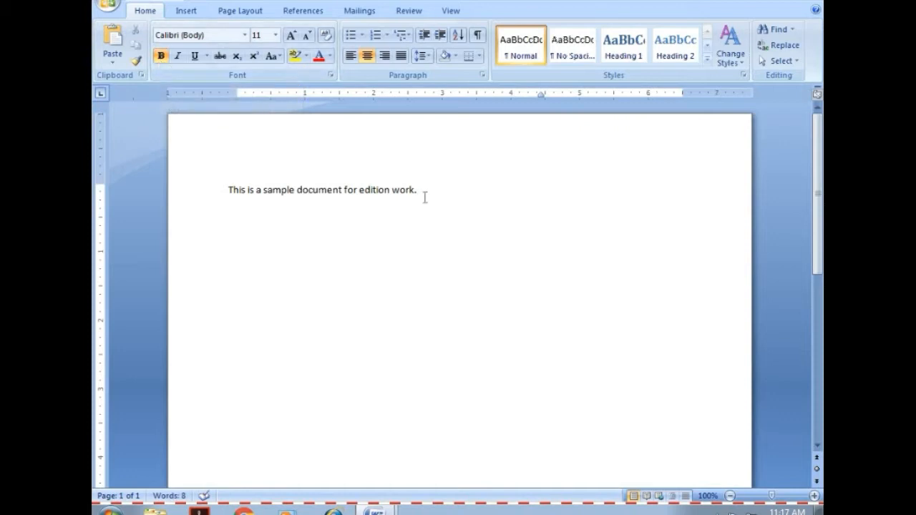
left_click_drag(419, 190, 229, 192)
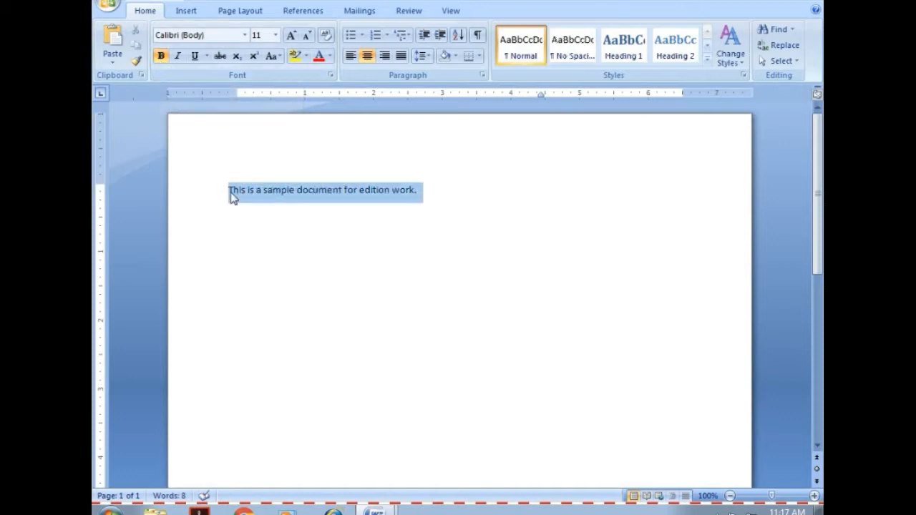
left_click(162, 57)
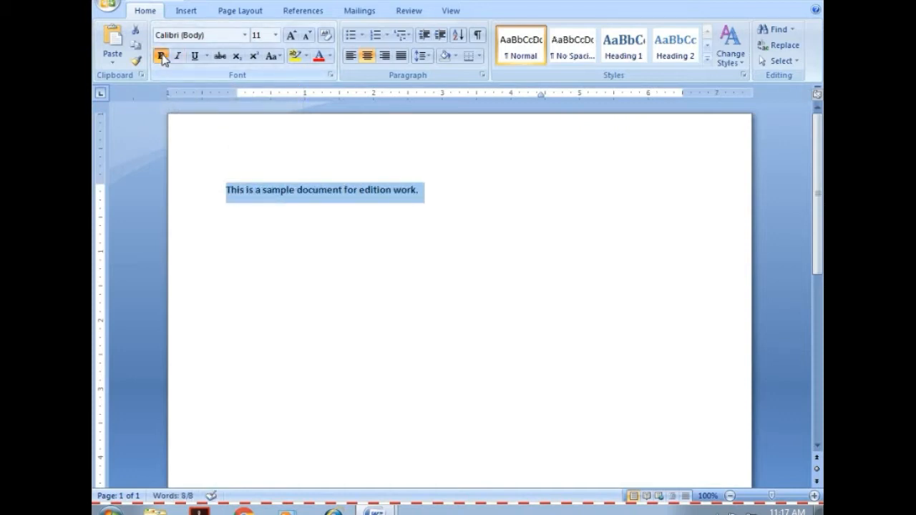
left_click(452, 189)
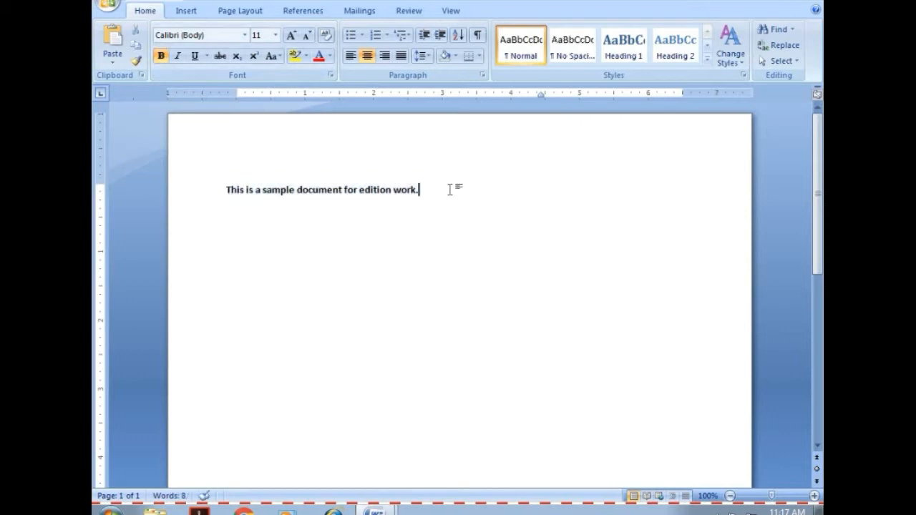
type("Or")
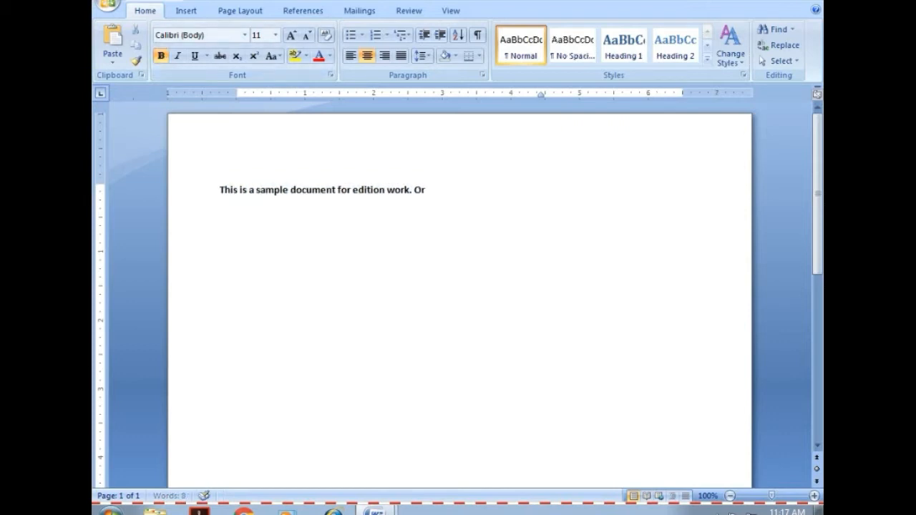
type(" Ct")
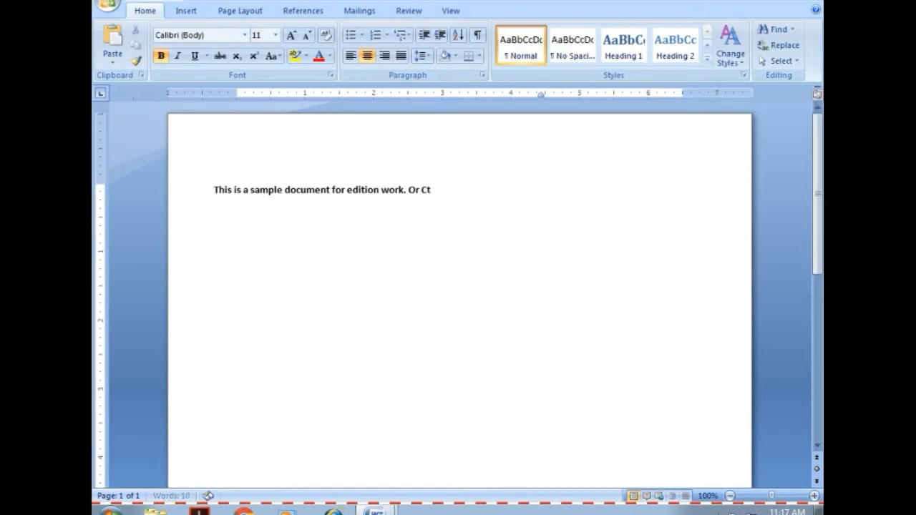
type("rl+B")
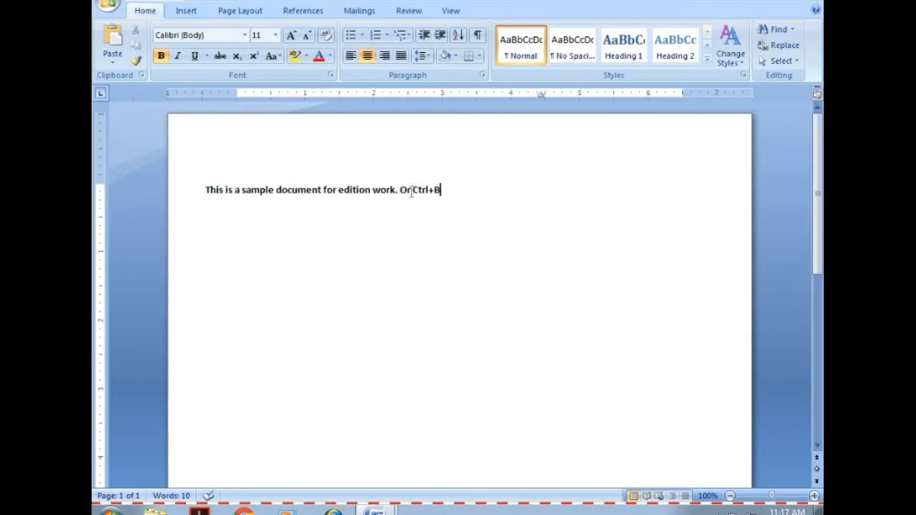
Copy "This is a sample document for edition work." from the first line and paste it on a new line below.
left_click_drag(399, 190, 210, 181)
key("ctrl+c")
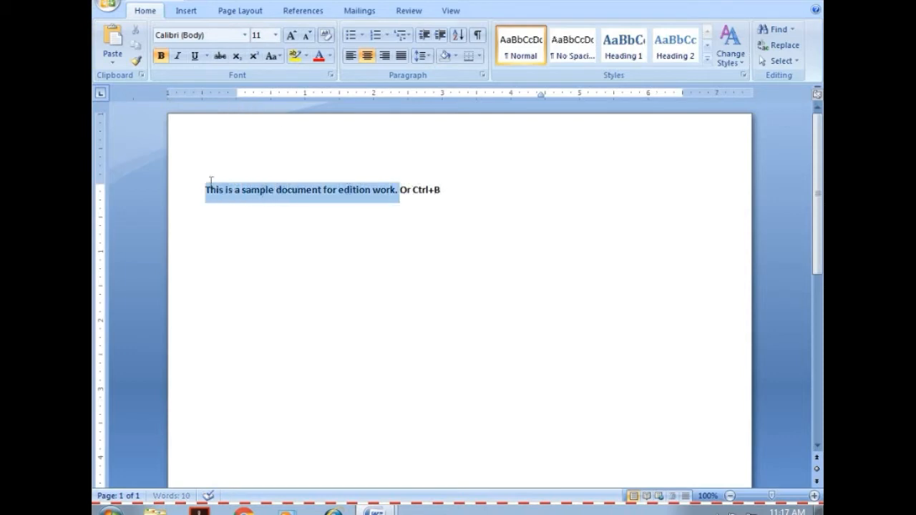
left_click(454, 190)
key("Return")
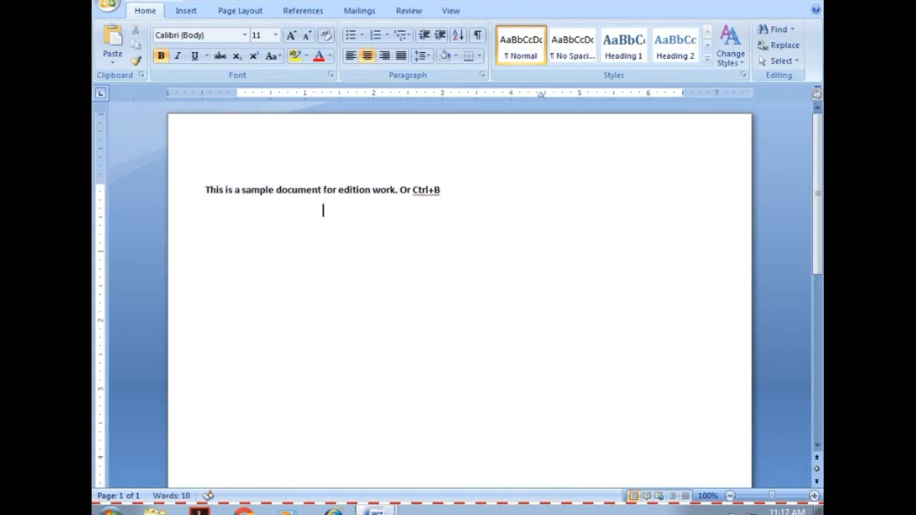
key("ctrl+v")
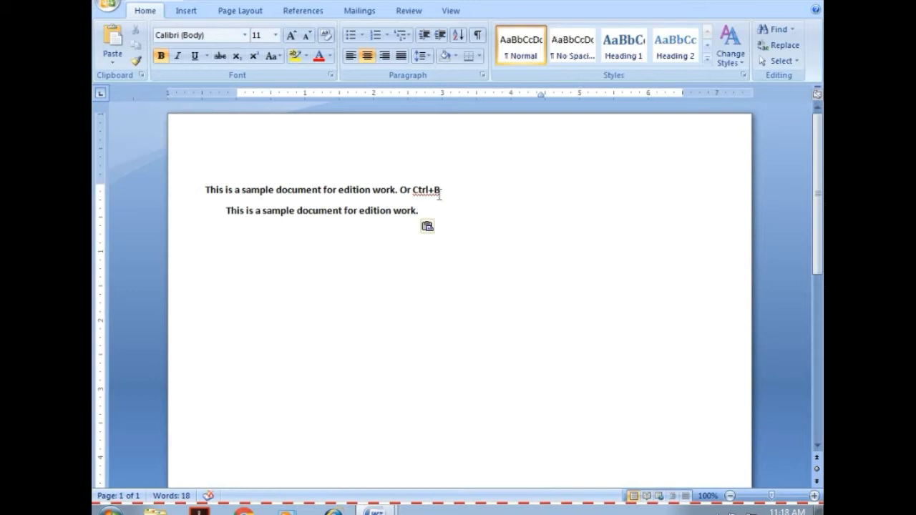
Italicize the sentence on the second line and append "Or Ctrl+I" after it.
triple_click(379, 213)
key("ctrl+c")
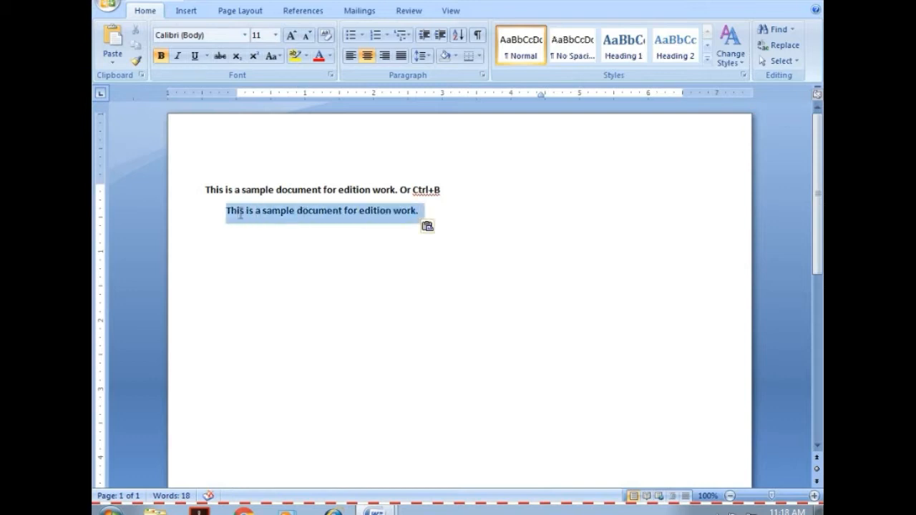
left_click(178, 56)
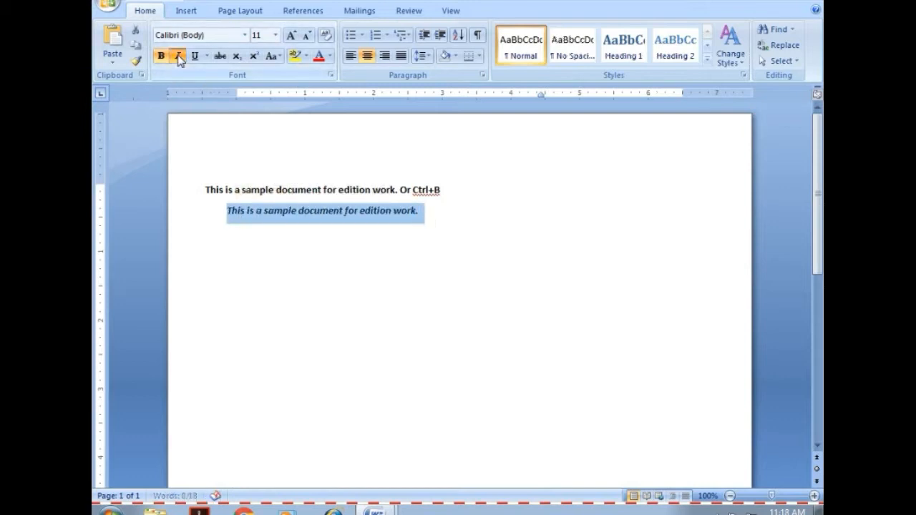
left_click(432, 214)
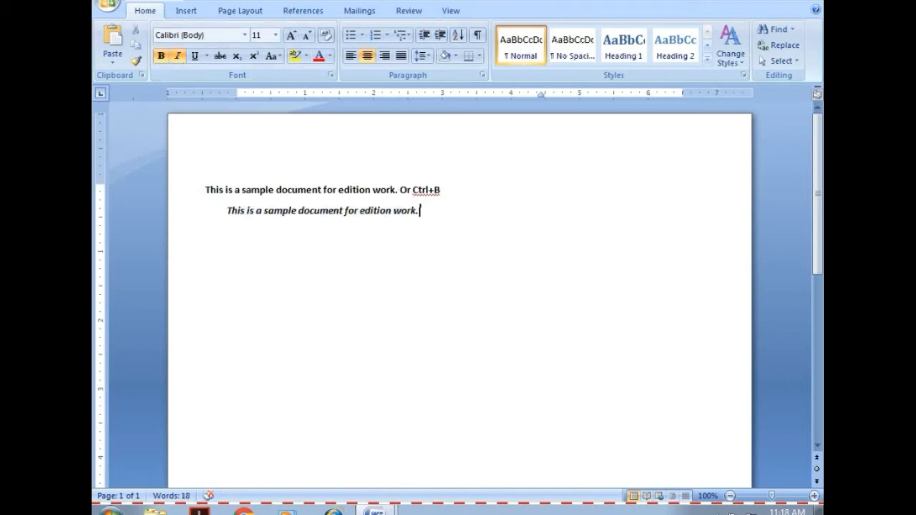
type("Or Ctrl")
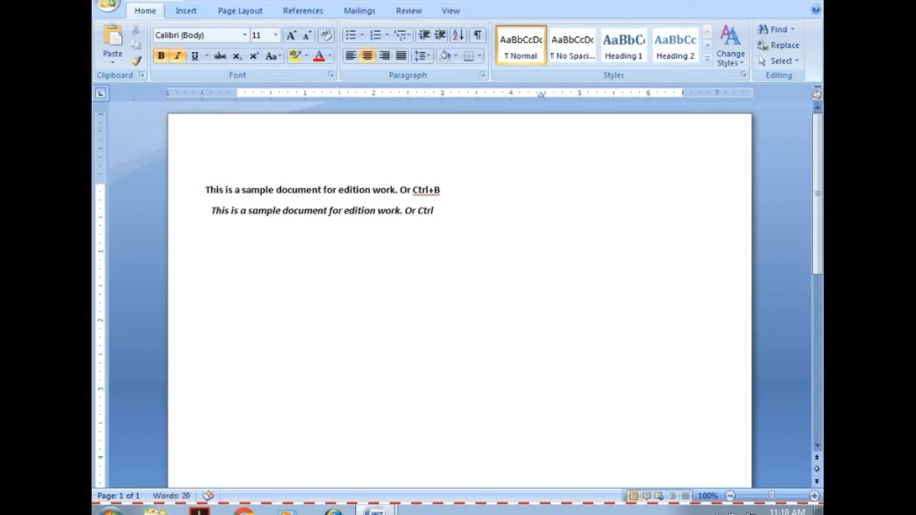
type("+I")
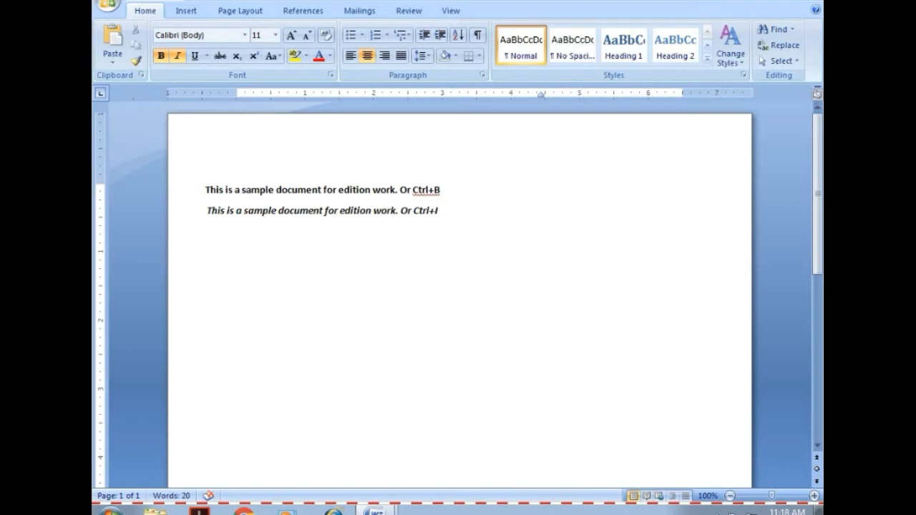
Paste the copied sentence on a third line and justify that paragraph.
key("Return")
key("ctrl+v")
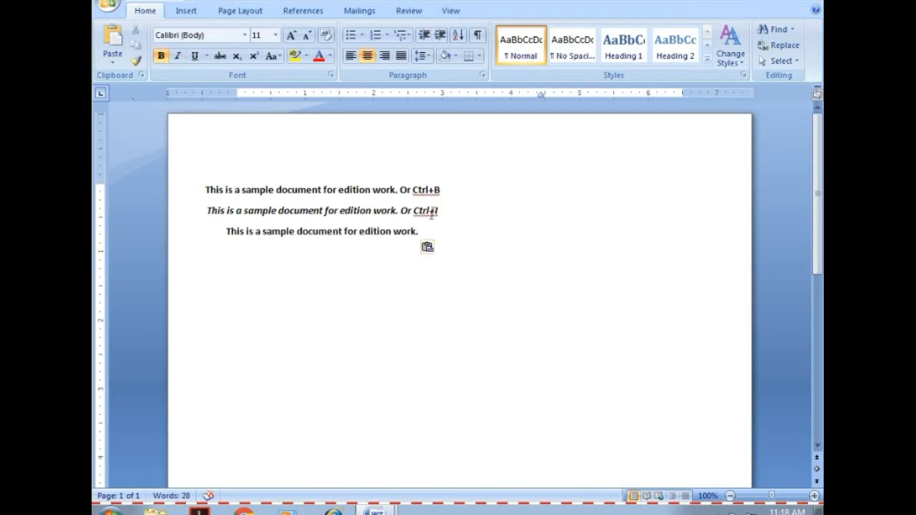
key("ctrl+j")
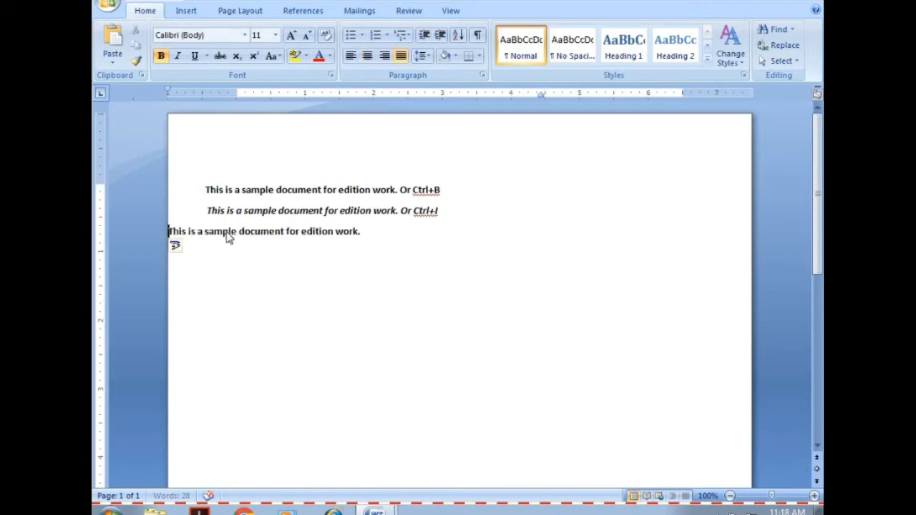
Append "Or Ctrl+U" to the end of the third line.
left_click(403, 231)
type("O")
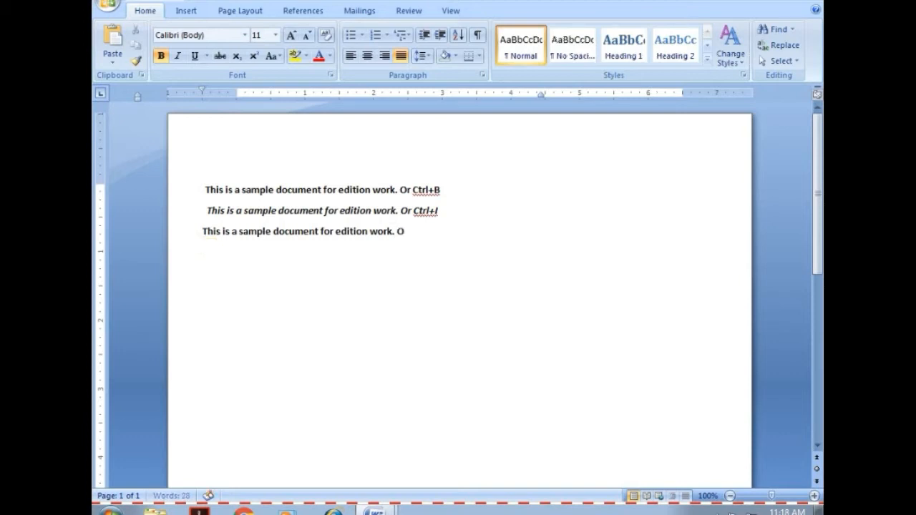
type("r Ctrl+U")
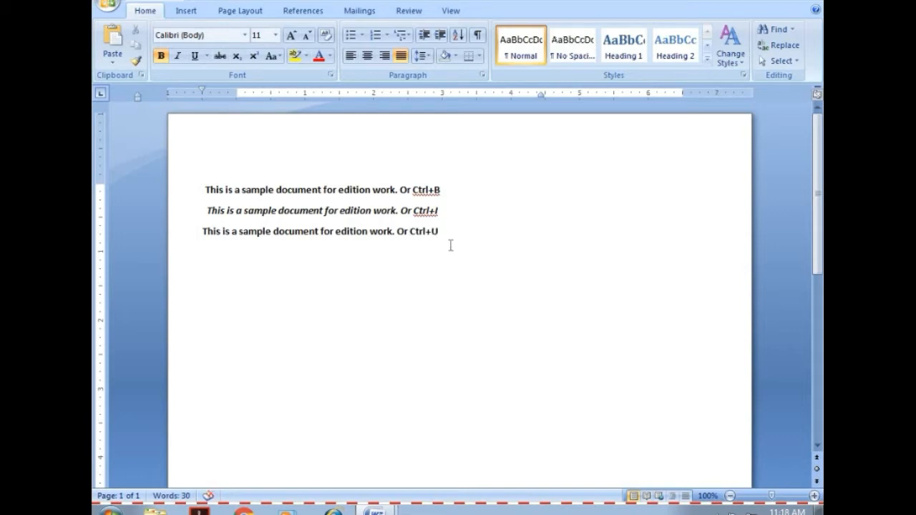
Append "to bold all letters" after "Ctrl+B" at the end of the first line.
left_click(464, 190)
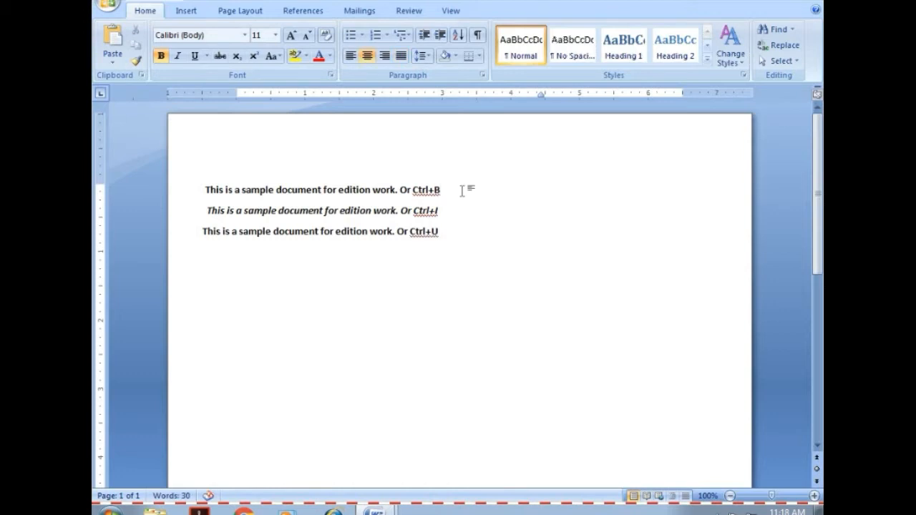
type("to")
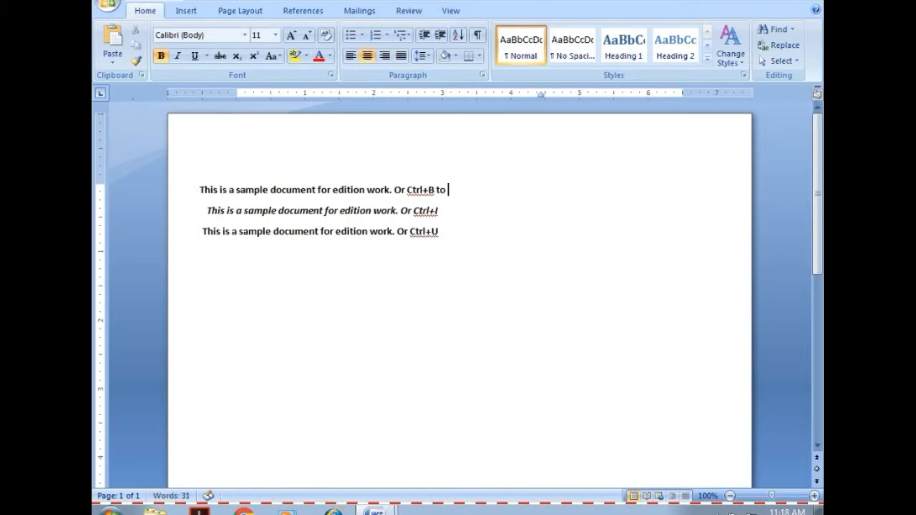
type(" b")
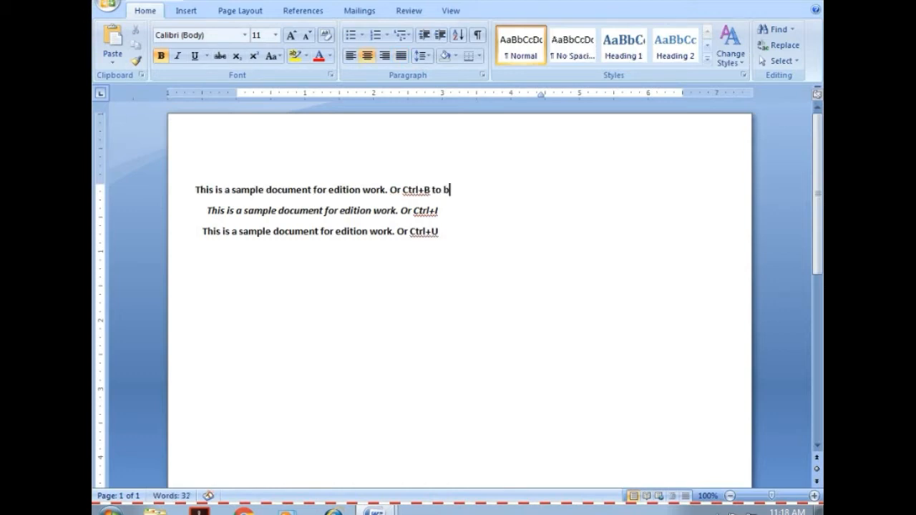
type("old ")
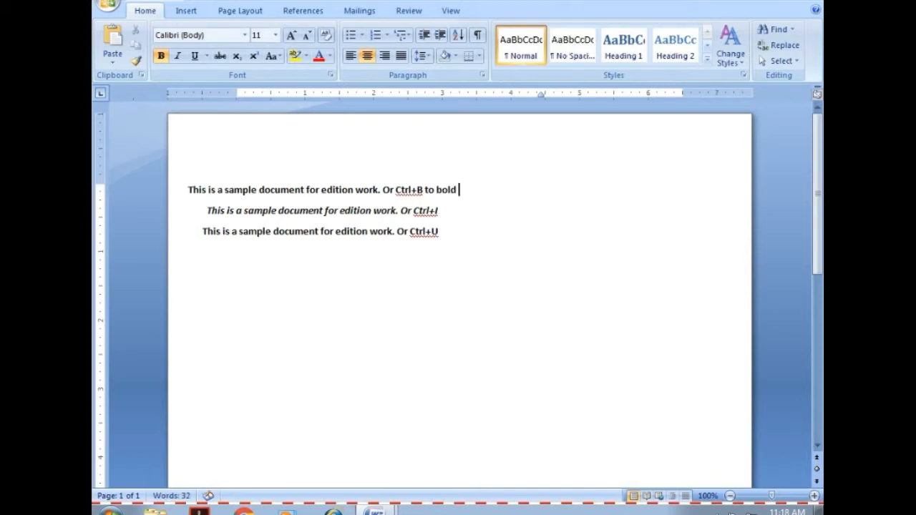
type("all l")
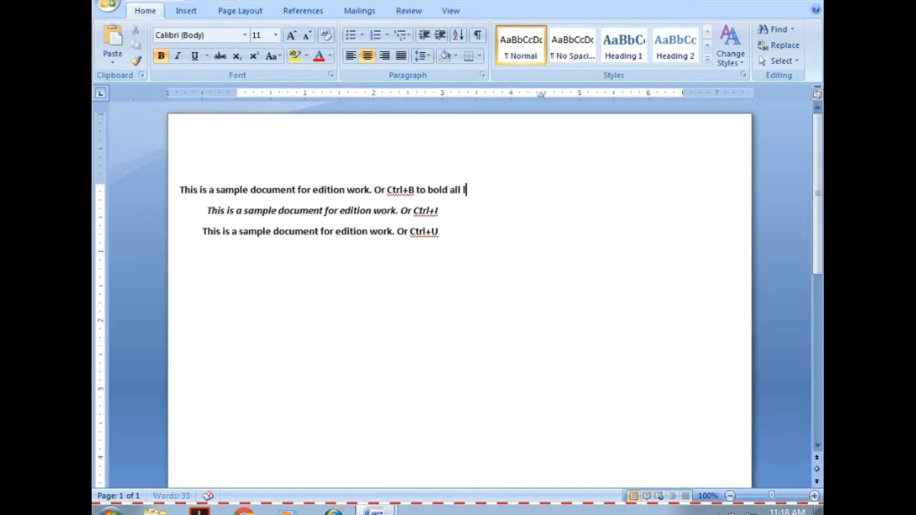
type("etters")
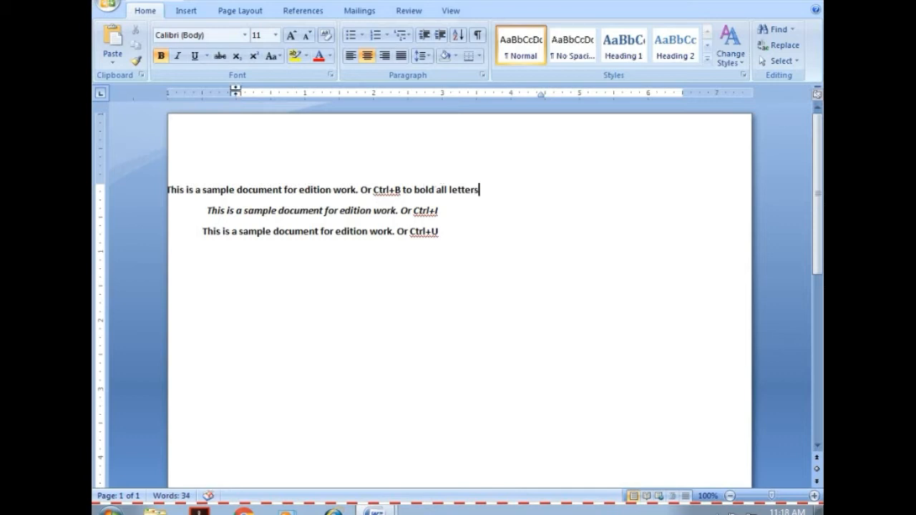
Set the left indent of the first paragraph to 0.8".
left_click(242, 12)
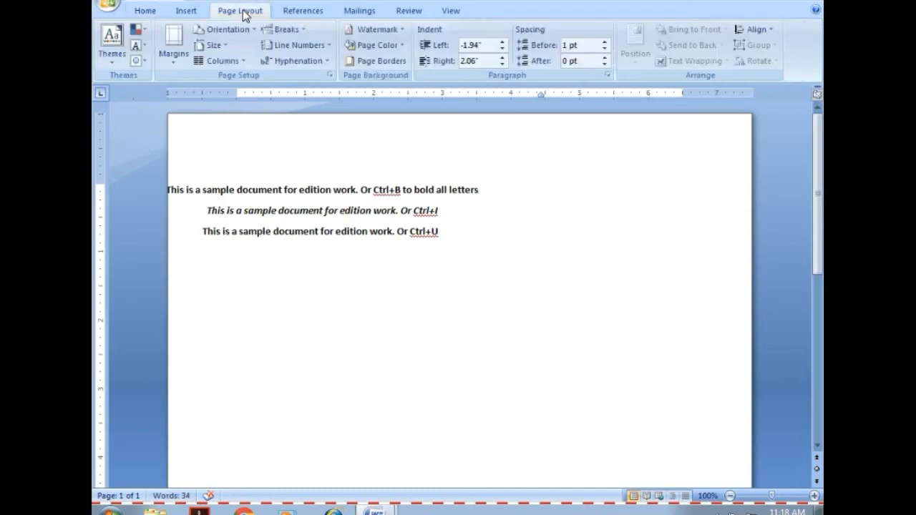
left_click(503, 42)
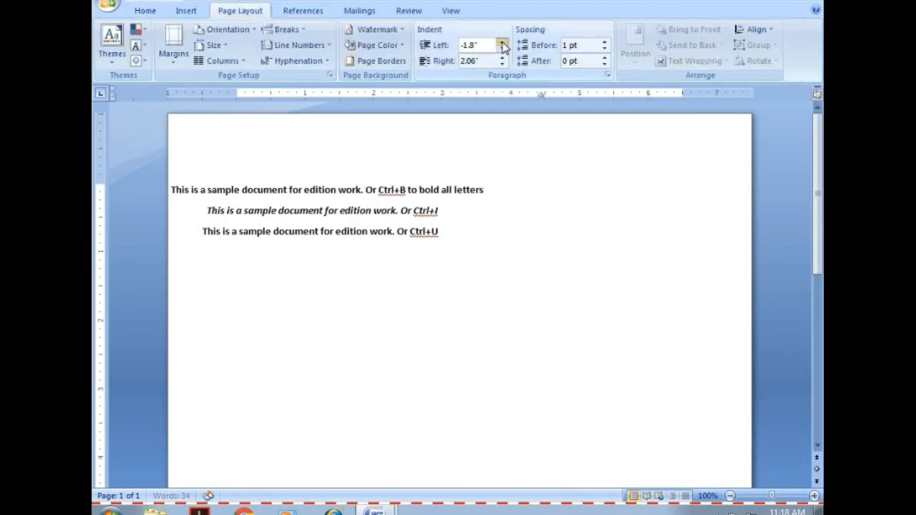
left_click(504, 42)
left_click(503, 42)
left_click(503, 42)
left_click(503, 43)
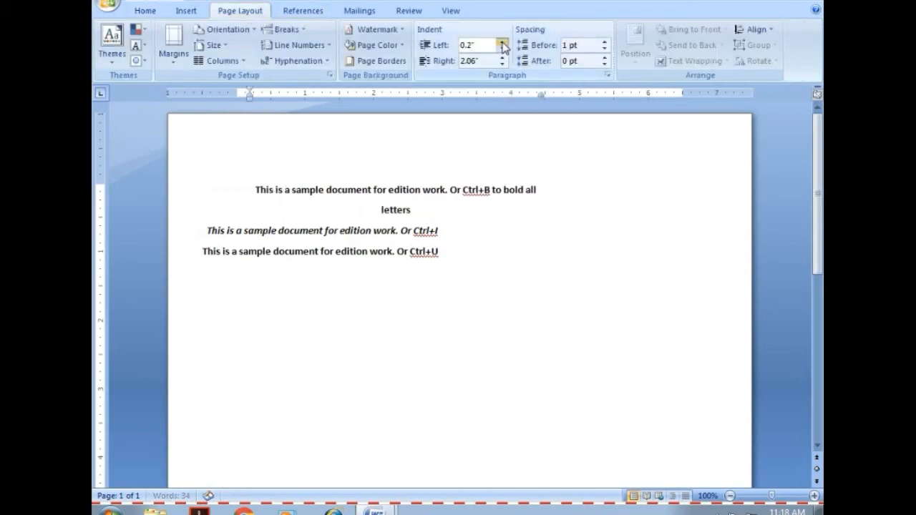
left_click(503, 42)
left_click(503, 42)
left_click(502, 48)
left_click(502, 49)
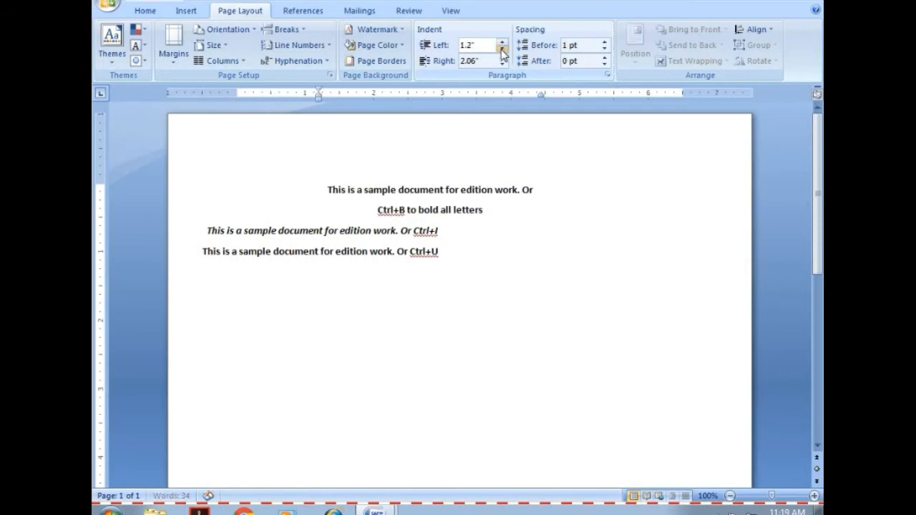
left_click(502, 49)
left_click(502, 48)
Set the first paragraph's left indent to 0" and reduce its right indent to 0.06".
left_click(502, 48)
left_click(503, 49)
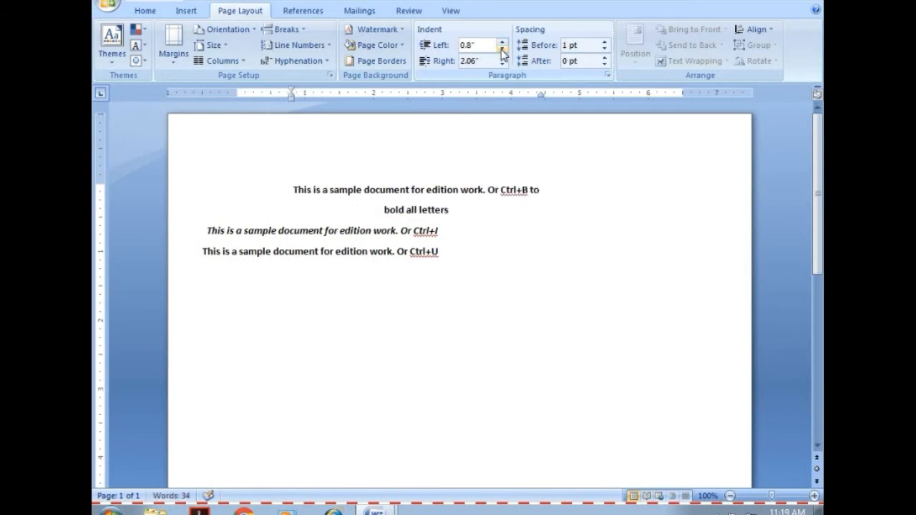
left_click(503, 49)
left_click(503, 49)
left_click(503, 49)
left_click(503, 49)
left_click(502, 49)
left_click(503, 48)
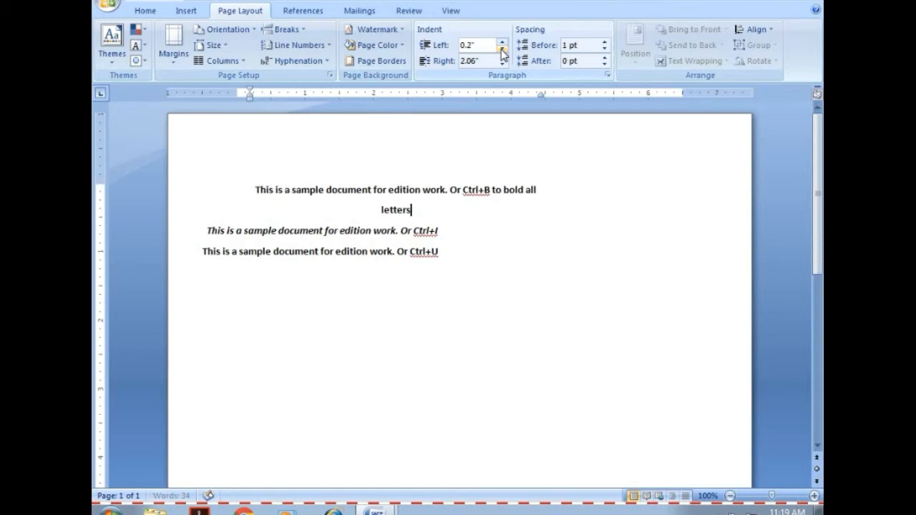
left_click(503, 49)
left_click(503, 49)
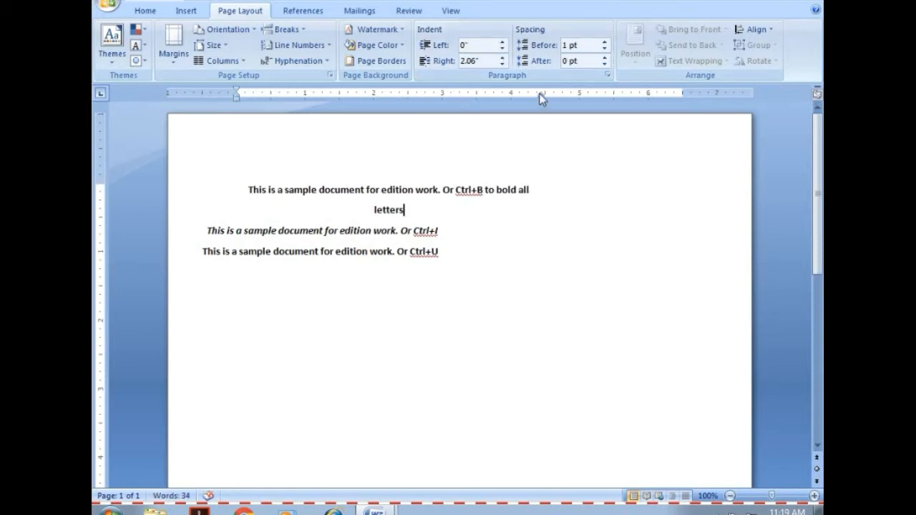
left_click_drag(540, 94, 681, 99)
left_click_drag(541, 94, 678, 94)
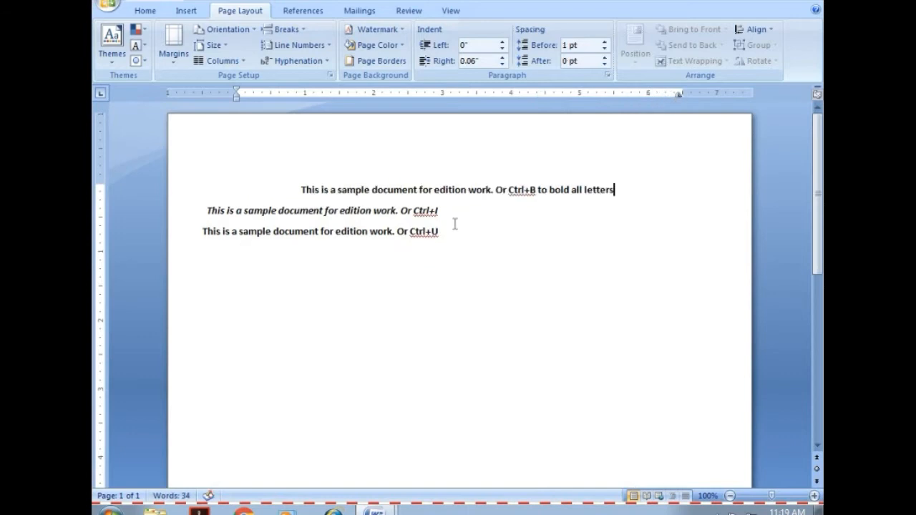
Indent the italic second line with tabs until it starts roughly beneath the beginning of the first line.
left_click(208, 209)
key("Tab")
key("Tab")
key("Tab")
key("Tab")
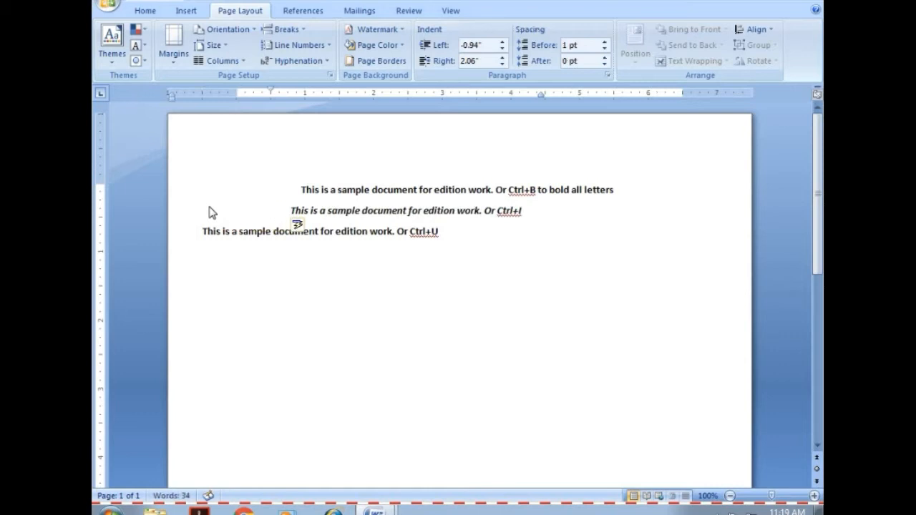
key("Tab")
Indent the third line with tabs until it starts roughly beneath the beginning of the second line.
left_click(202, 232)
key("Tab")
key("Tab")
key("Tab")
key("Tab")
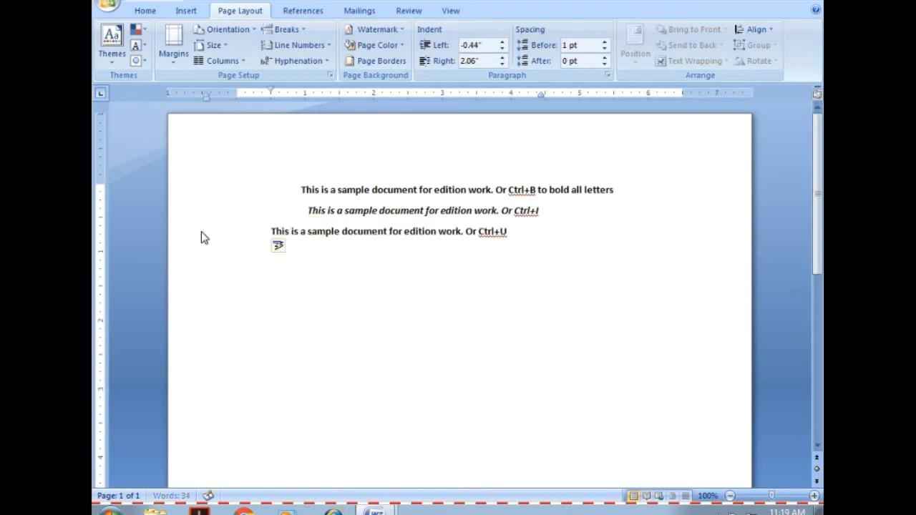
key("Tab")
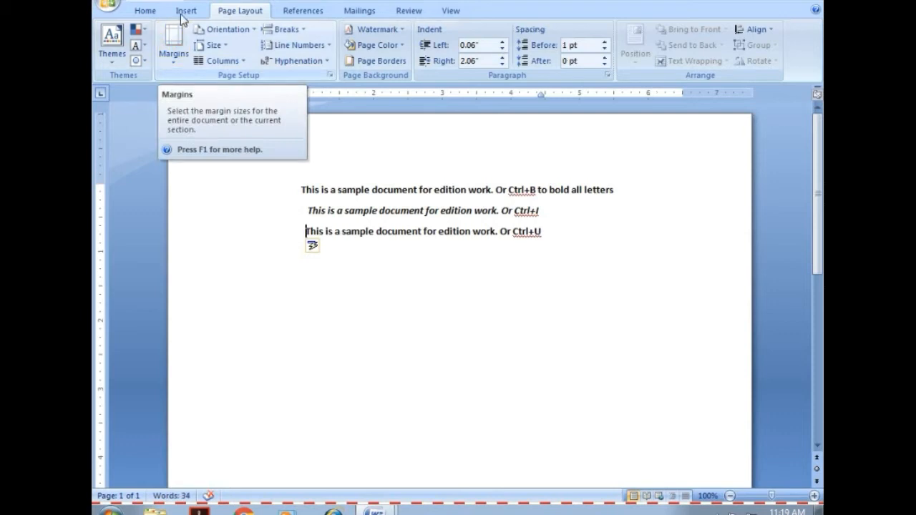
Add a fourth line reading "X2" and format its 2 as superscript.
left_click(153, 15)
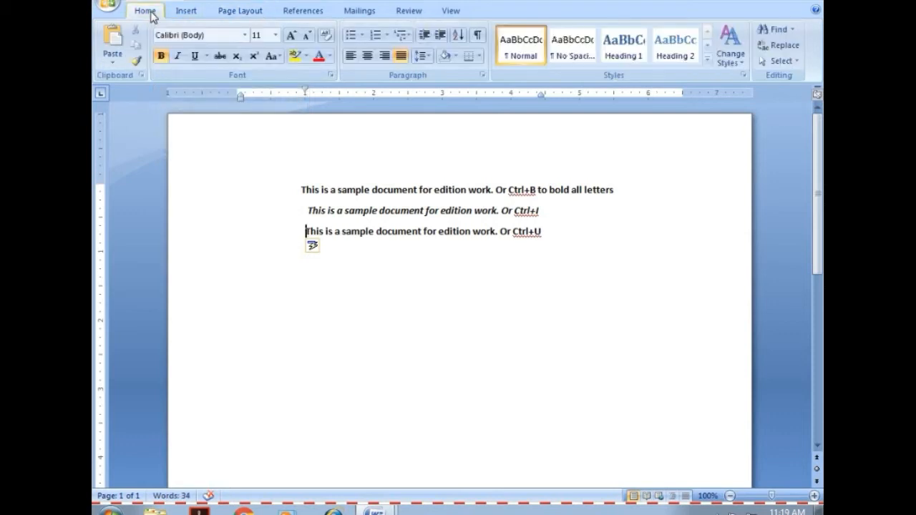
left_click(554, 229)
key("Return")
type("x2")
left_click_drag(312, 254, 317, 254)
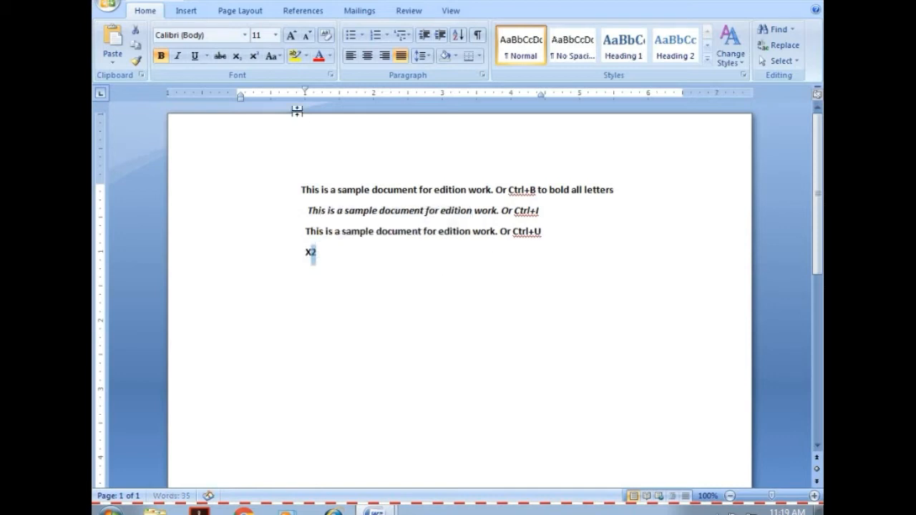
left_click(330, 255)
left_click(252, 57)
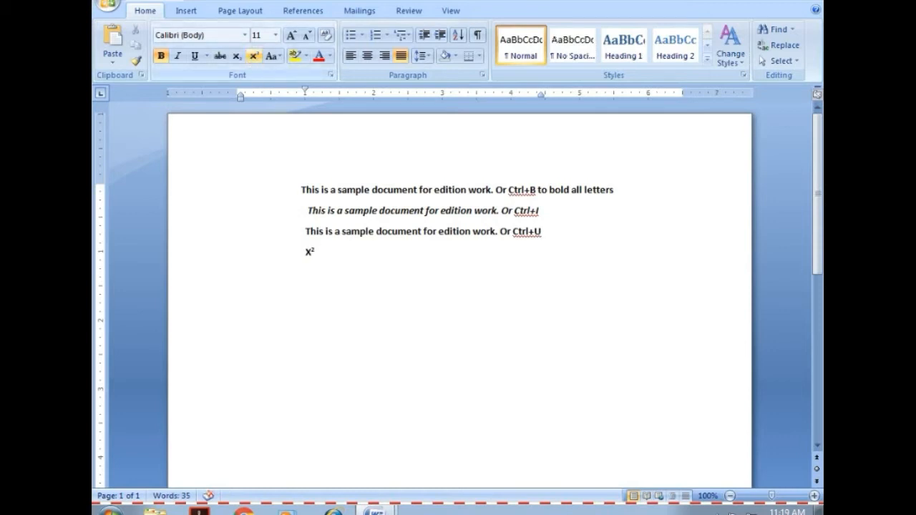
Append the label "Superscript" in normal text after the X² on the fourth line.
type("Superscript")
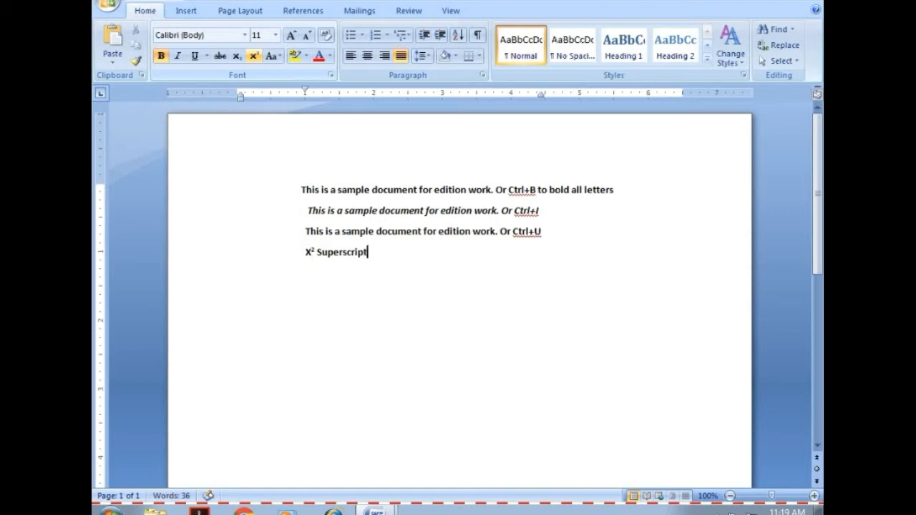
Add a fifth line reading "X2" and format its 2 as subscript.
key("Return")
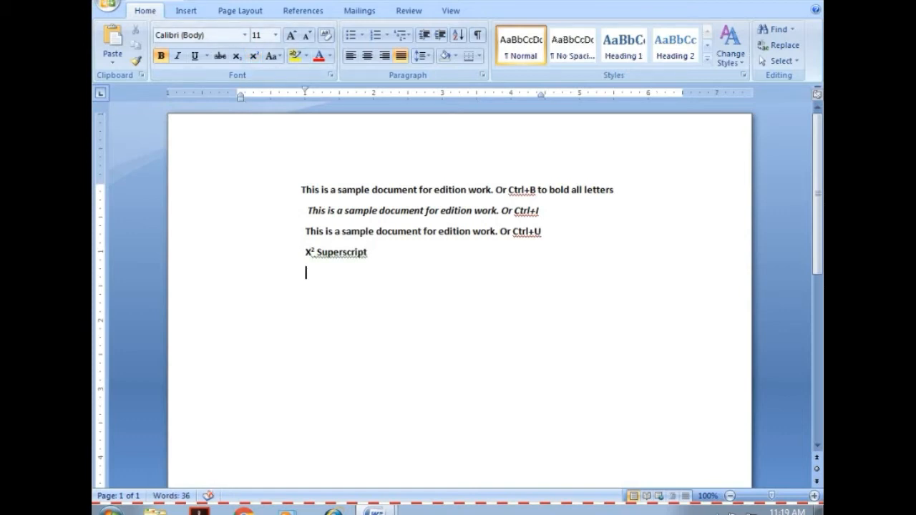
type("X2")
left_click_drag(310, 273, 318, 276)
left_click(236, 57)
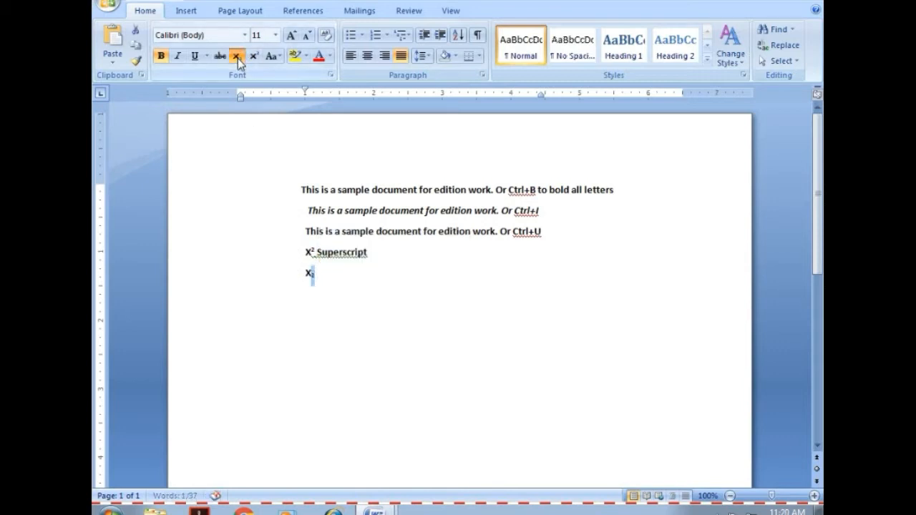
left_click(328, 274)
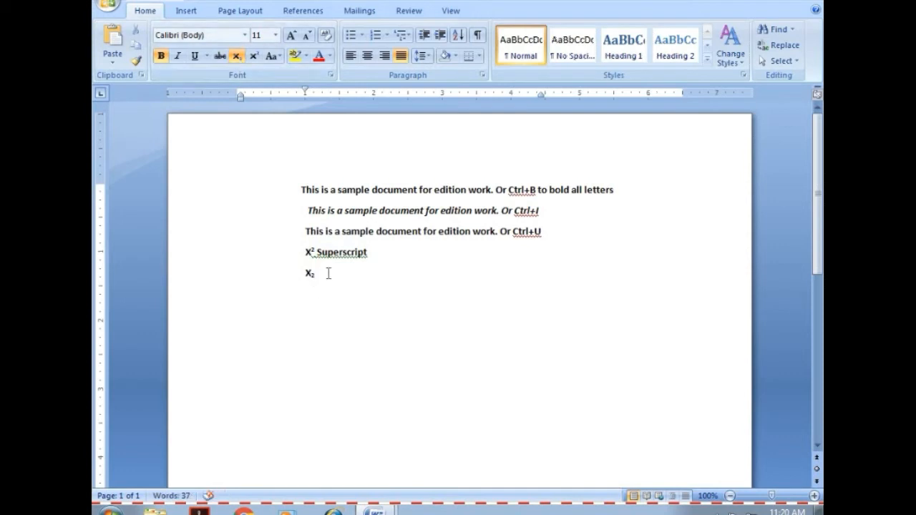
Append the label "SubScript" in normal text after the X₂ and start a new line.
left_click(237, 58)
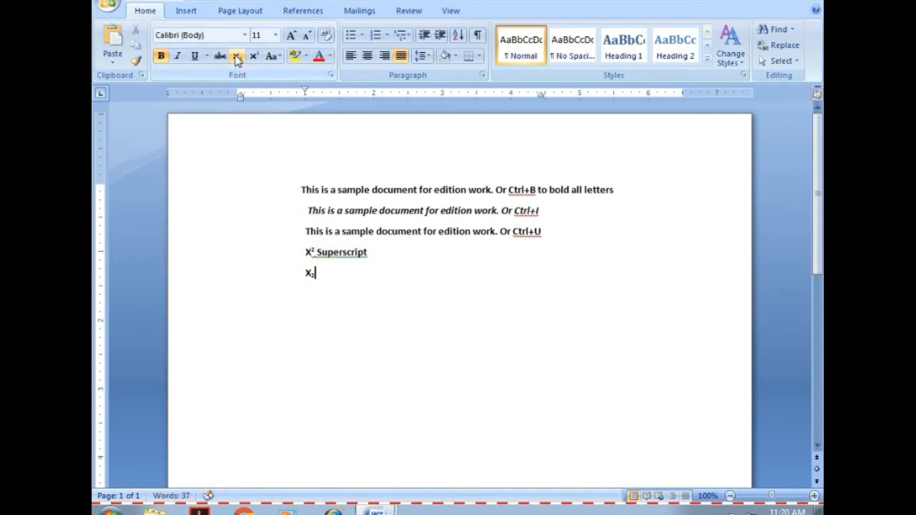
type("SubScript")
key("Return")
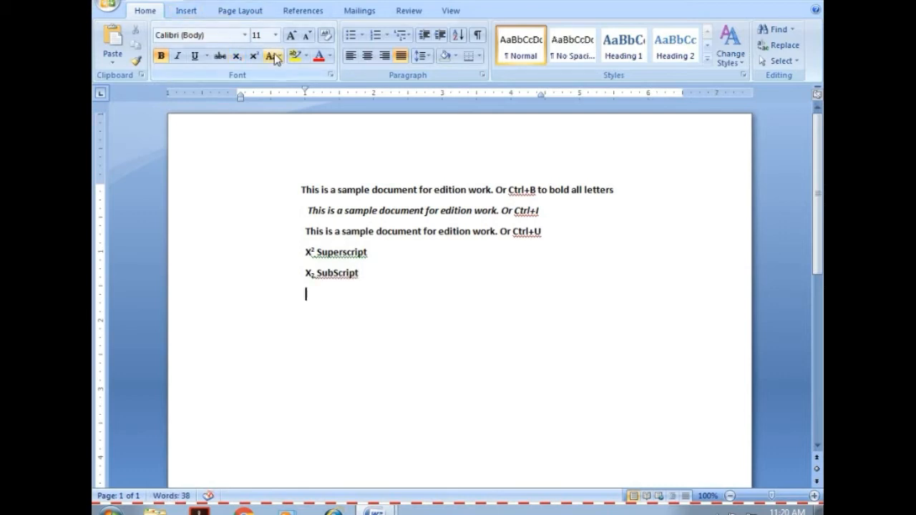
Copy "This is a sample document for edition work" from the third line and paste it on a new line below "SubScript".
left_click(276, 58)
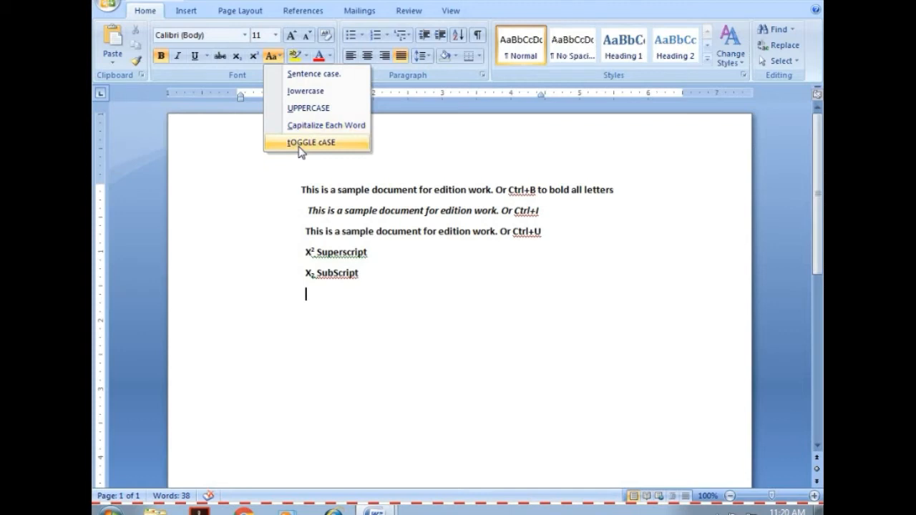
left_click(308, 228)
left_click_drag(306, 229, 484, 232)
key("ctrl+c")
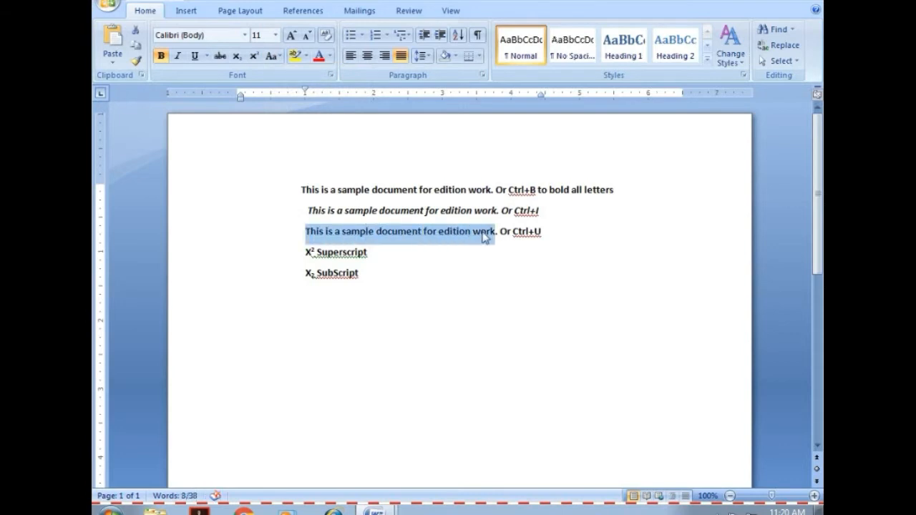
left_click(376, 278)
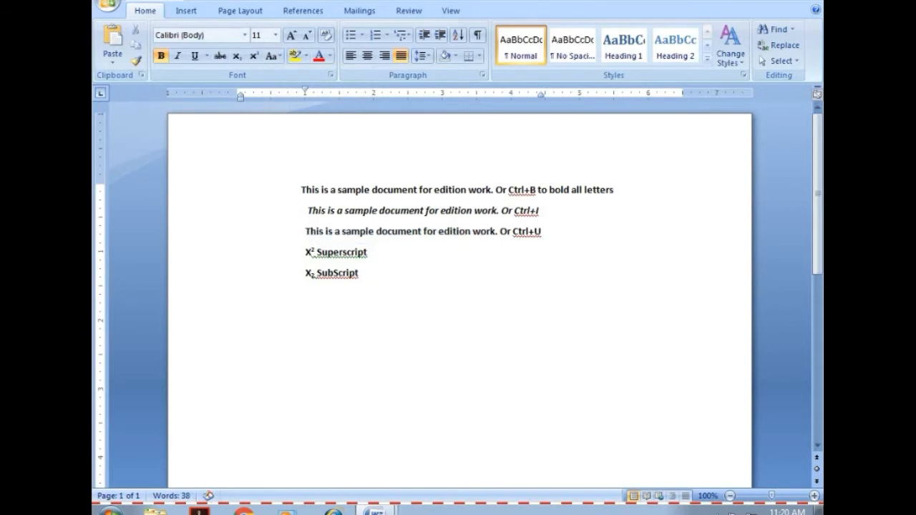
key("Return")
key("ctrl+v")
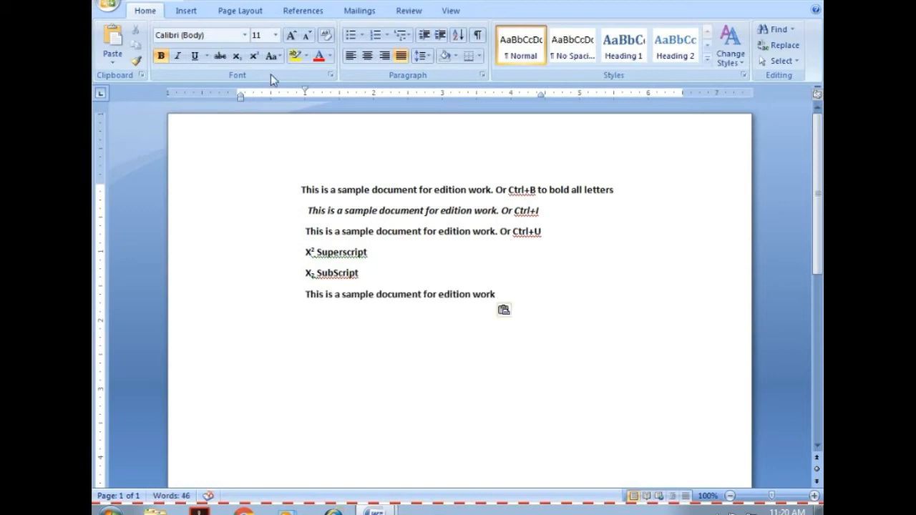
Apply the Sentence case option to the whole pasted sentence on the last line.
left_click_drag(498, 293, 302, 293)
key("ctrl+c")
left_click(280, 55)
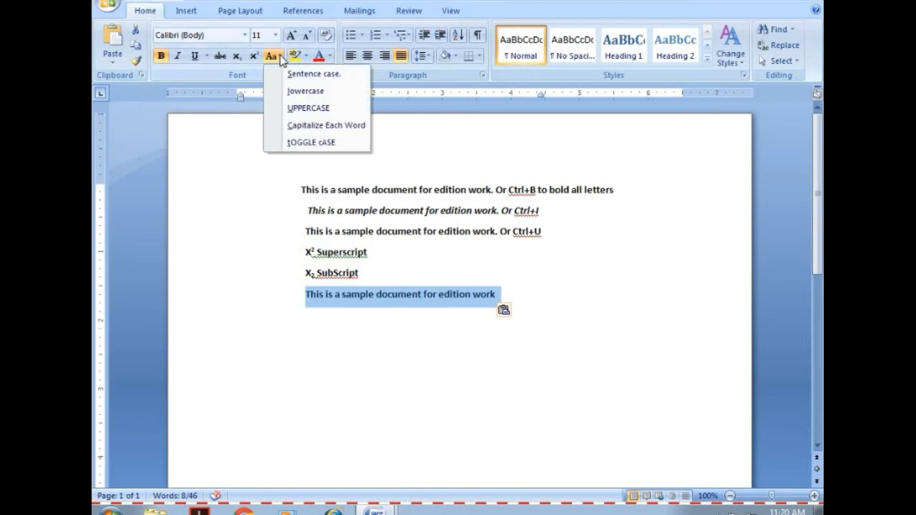
left_click(289, 75)
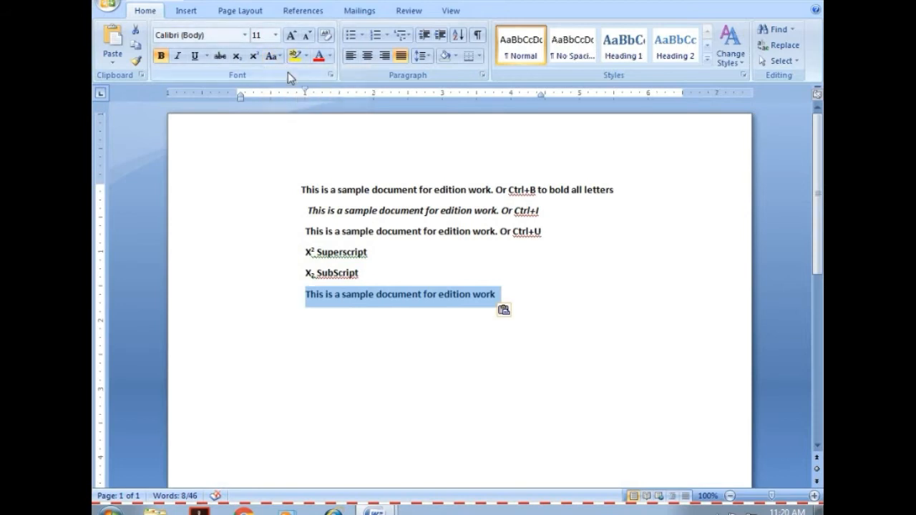
Replace the initial "T" of the last line with a lowercase "t" and reapply Sentence case there.
left_click(309, 294)
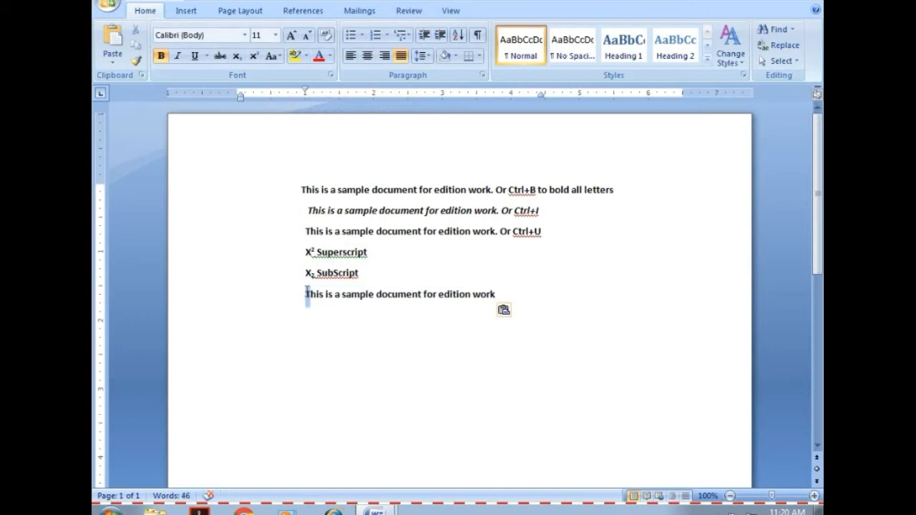
left_click_drag(308, 294, 306, 296)
type("t")
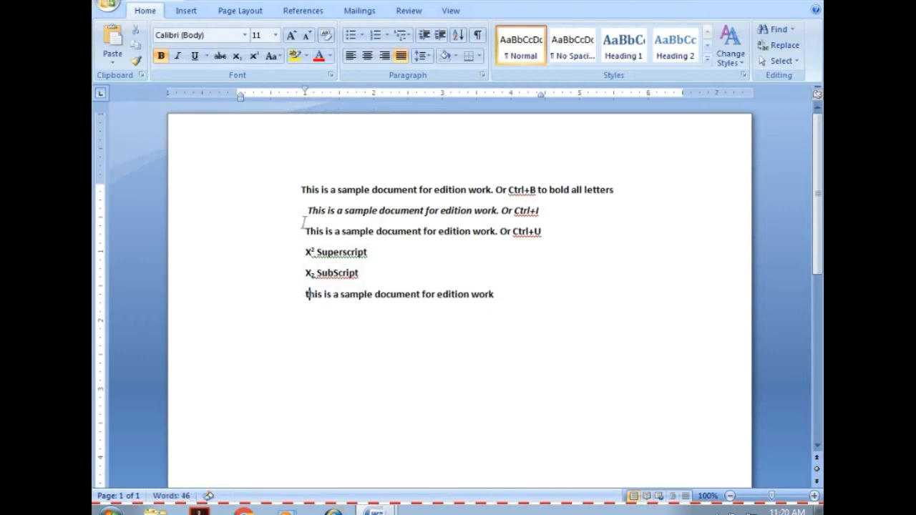
left_click(275, 56)
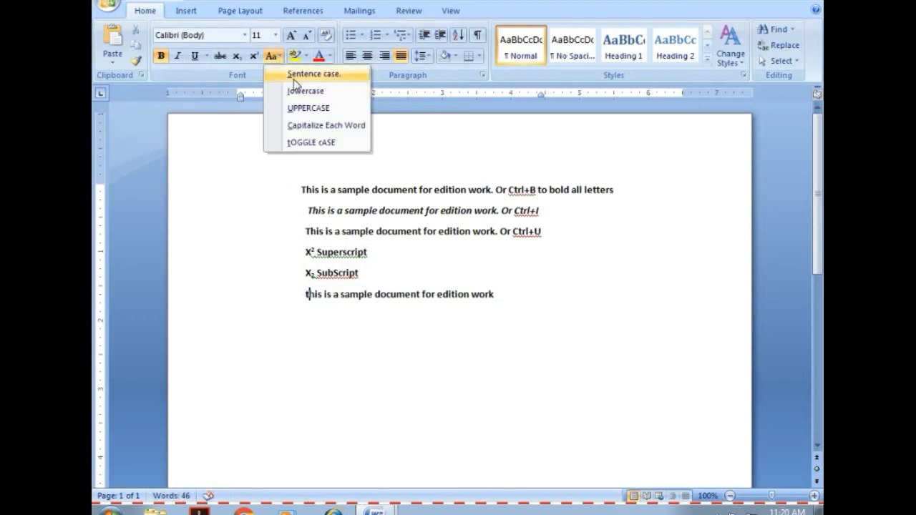
left_click(294, 74)
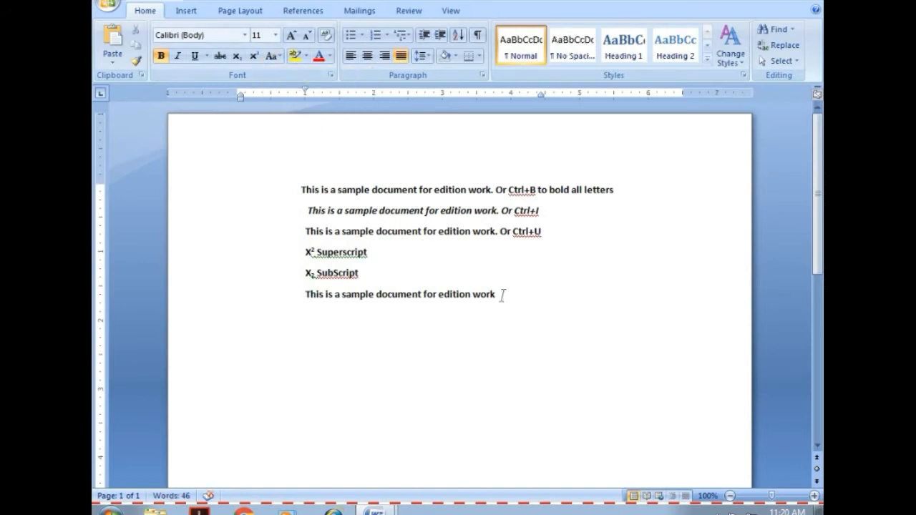
Append ". Sentence case" to the last line and extend its right indent to almost the right page margin.
type(". Sentence")
key("shift+Return")
type("case")
mouse_move(541, 93)
left_mouse_down()
mouse_move(680, 113)
mouse_move(676, 107)
left_mouse_up()
Paste the copied sentence again on a new line below the "Sentence case" line.
key("Return")
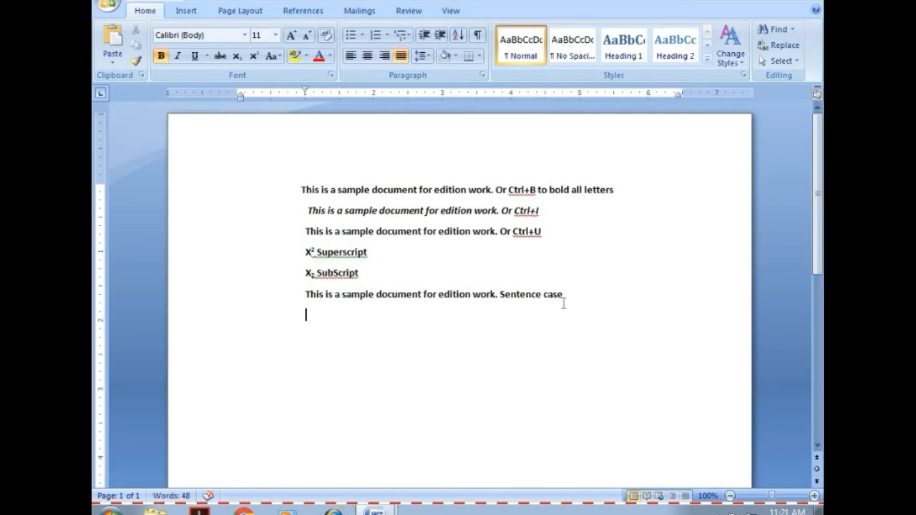
key("ctrl+v")
Color "Sentence case", "Ctrl+B to bold all letters", "Ctrl+I" and "Ctrl+U" red.
left_click_drag(510, 294, 563, 295)
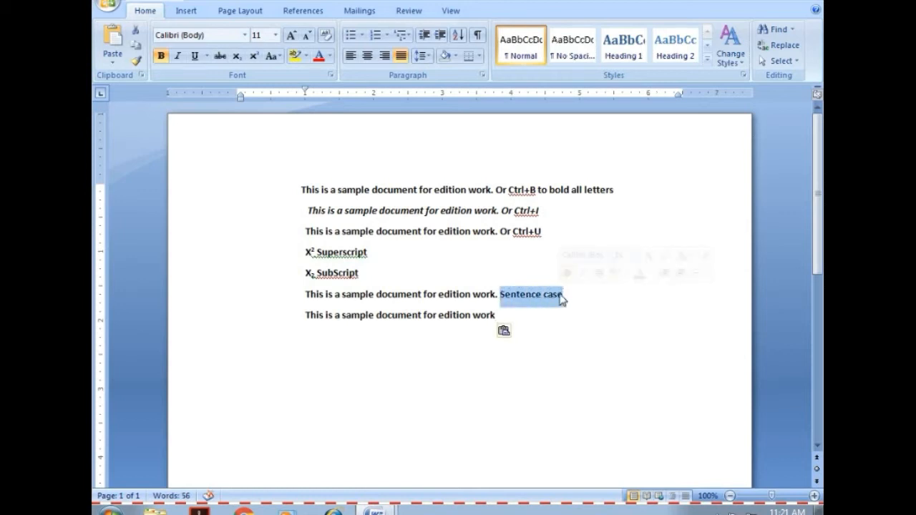
left_click(321, 60)
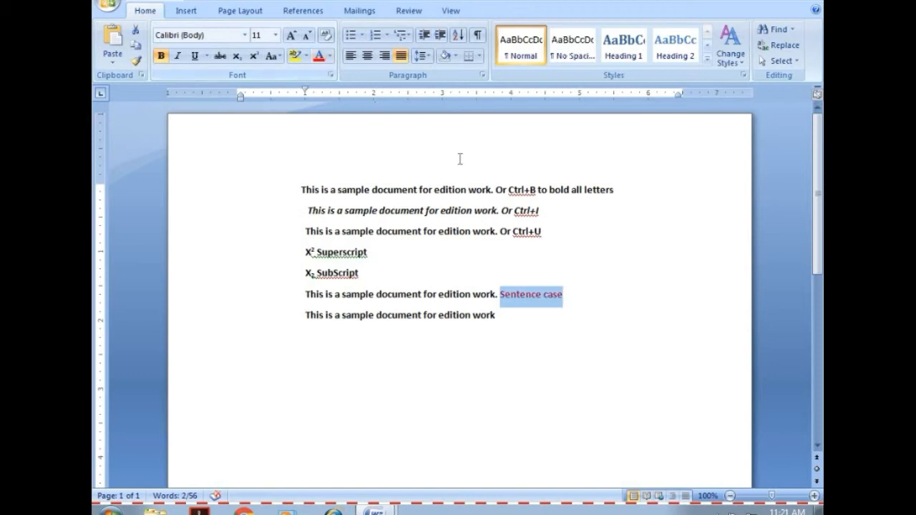
left_click_drag(510, 190, 613, 190)
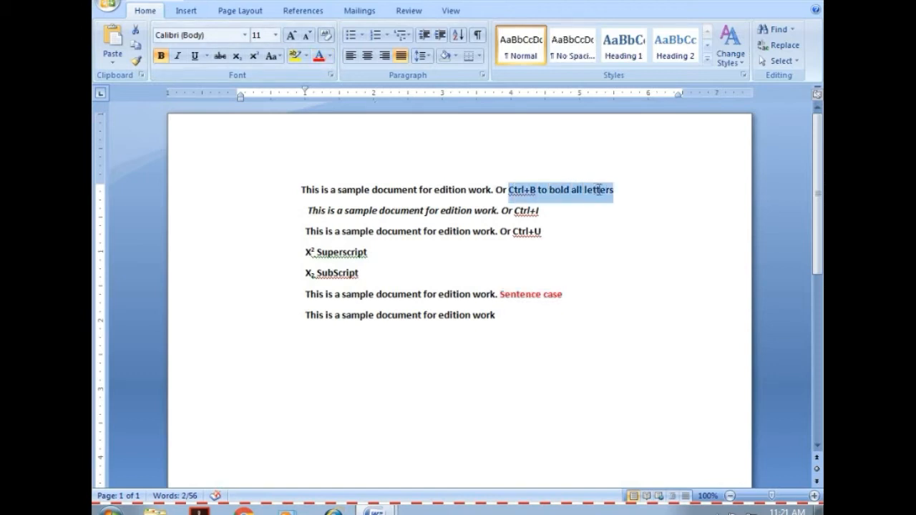
left_click(325, 60)
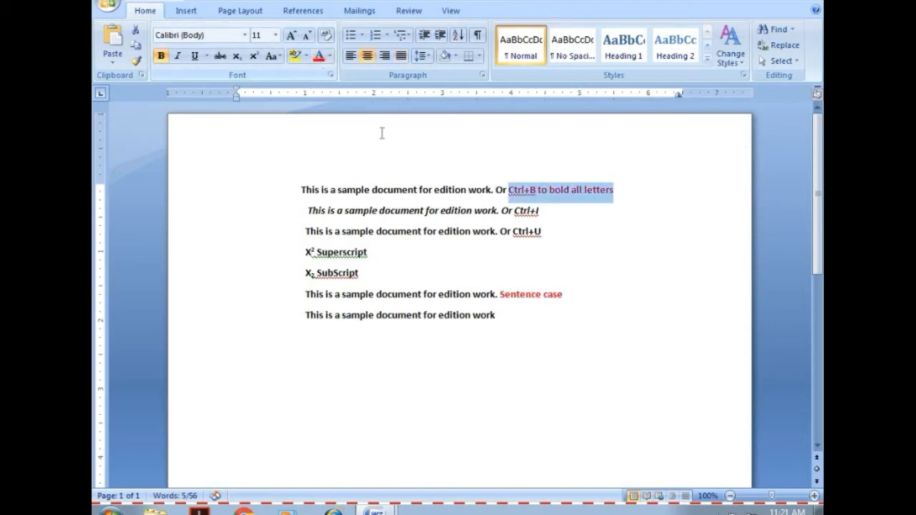
left_click_drag(514, 211, 538, 211)
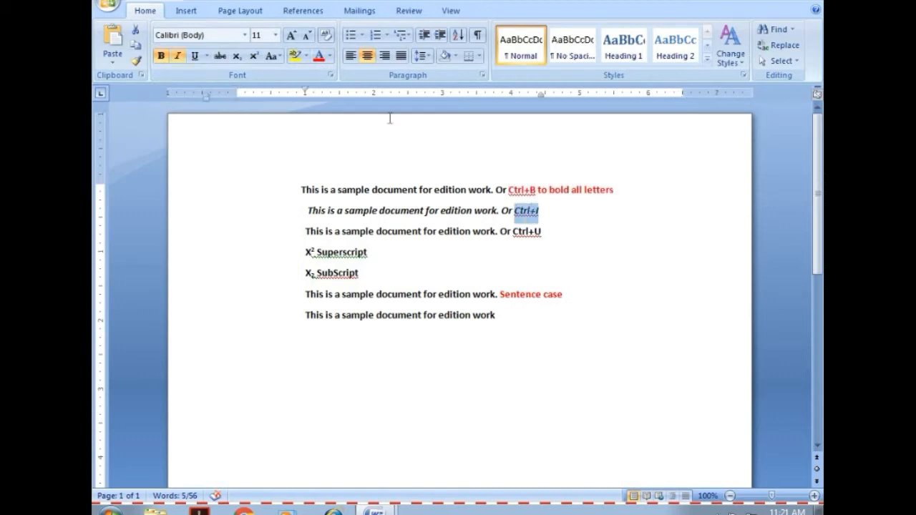
left_click(320, 60)
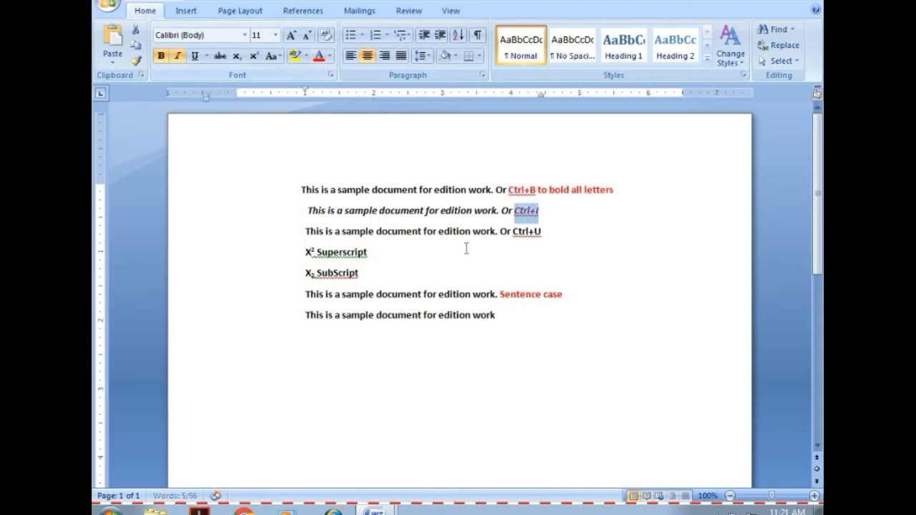
left_click(513, 232)
left_click_drag(513, 231, 544, 231)
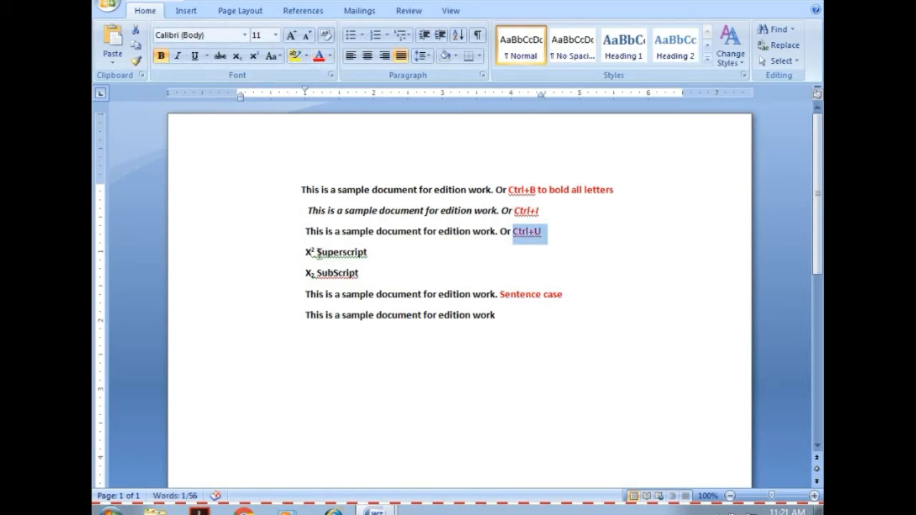
Color the labels "Superscript" and "SubScript" red.
left_click_drag(317, 252, 370, 252)
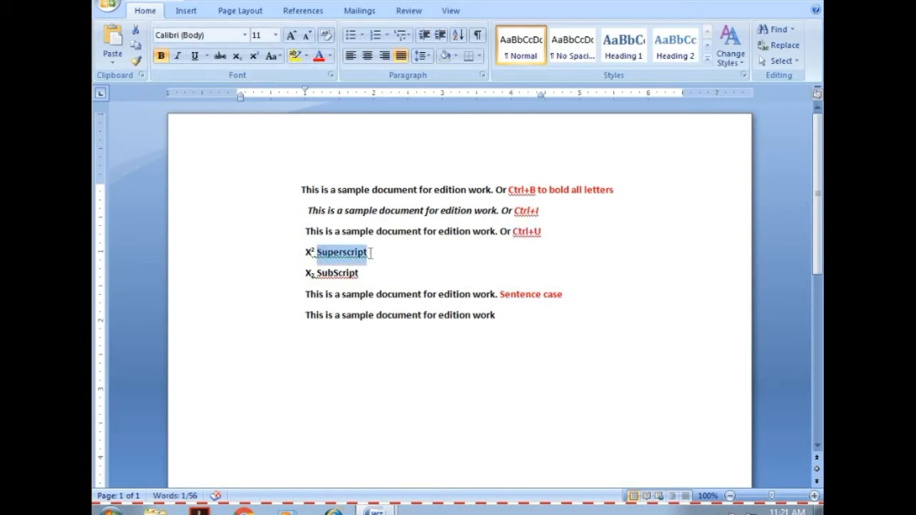
left_click(320, 57)
left_click_drag(500, 295, 563, 295)
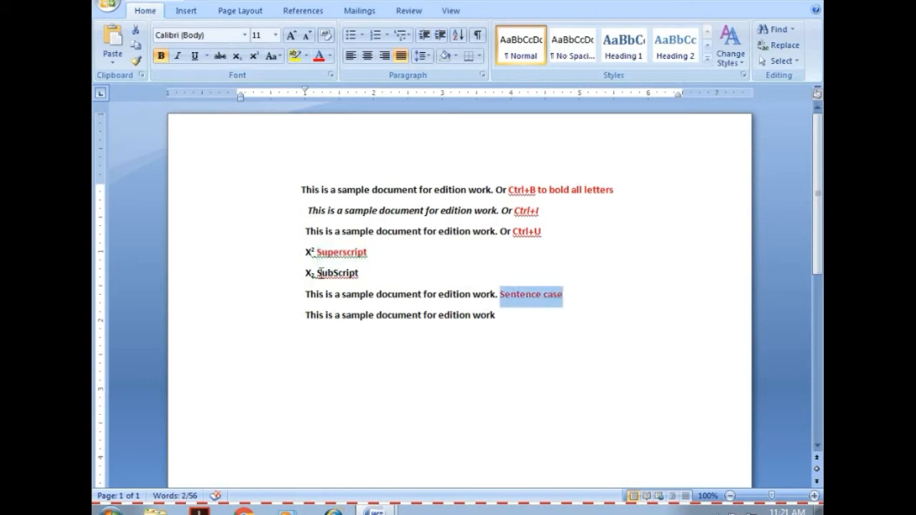
left_click_drag(318, 272, 364, 274)
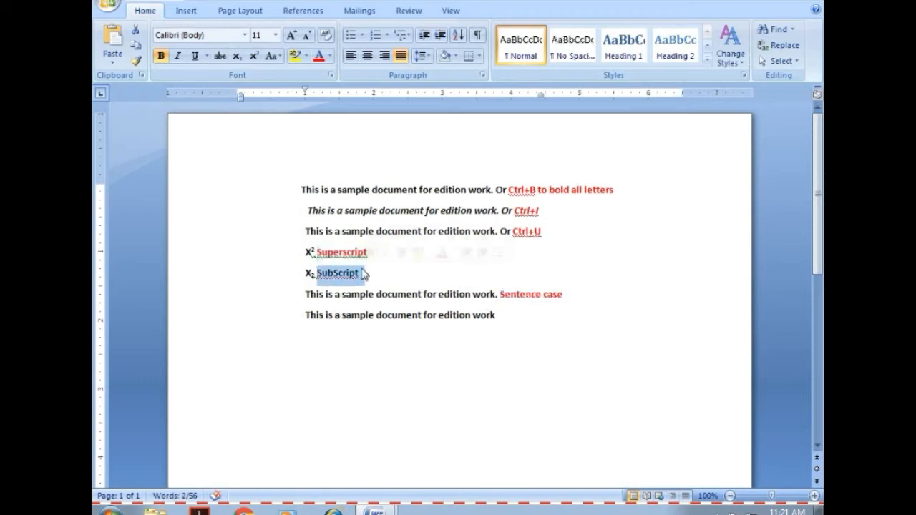
left_click(320, 57)
Add a period to the end of the last line and change the whole line to lowercase.
left_click(502, 315)
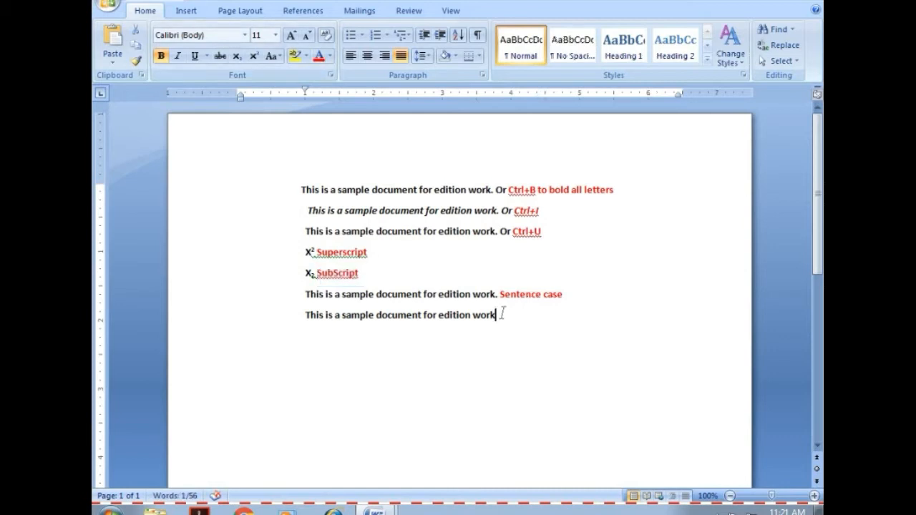
type(".")
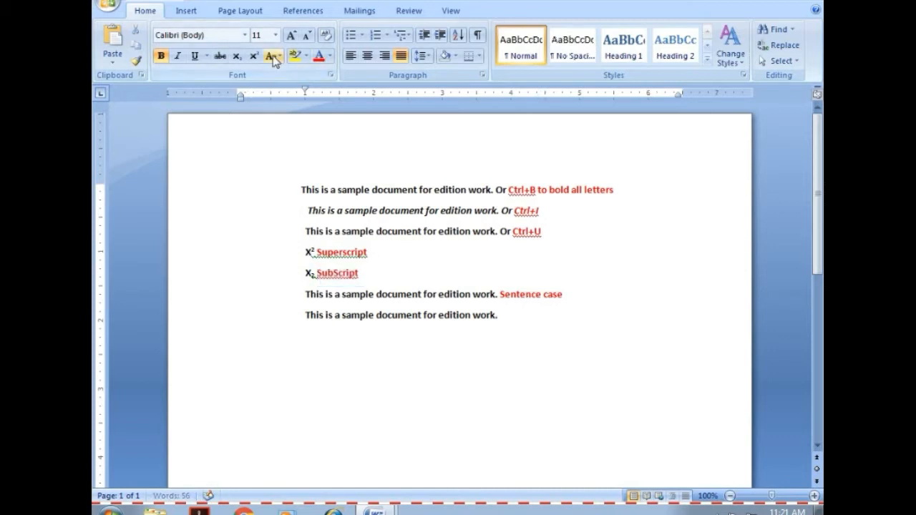
left_click(277, 57)
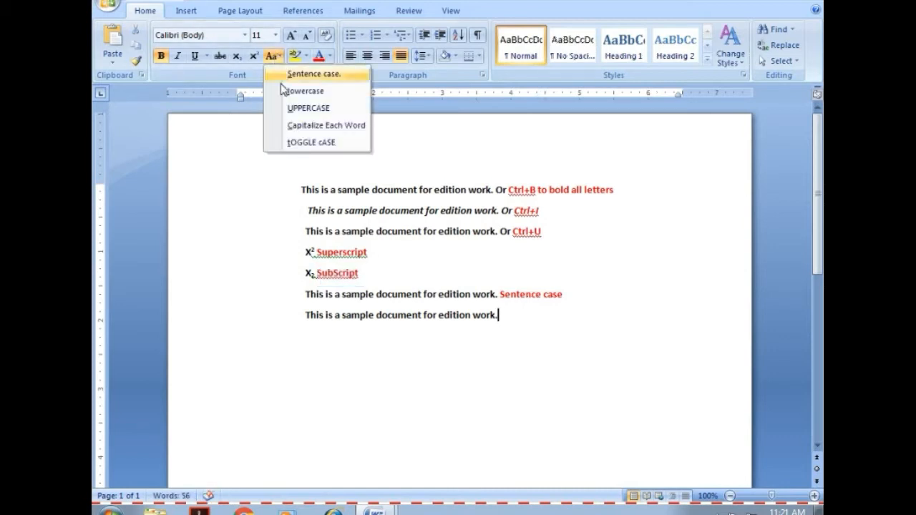
left_click(499, 322)
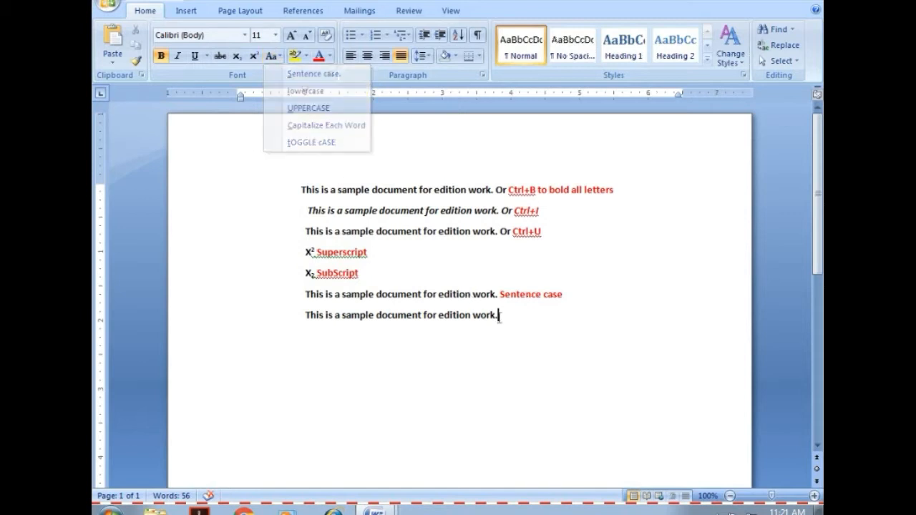
left_click_drag(499, 318, 317, 315)
key("ctrl+c")
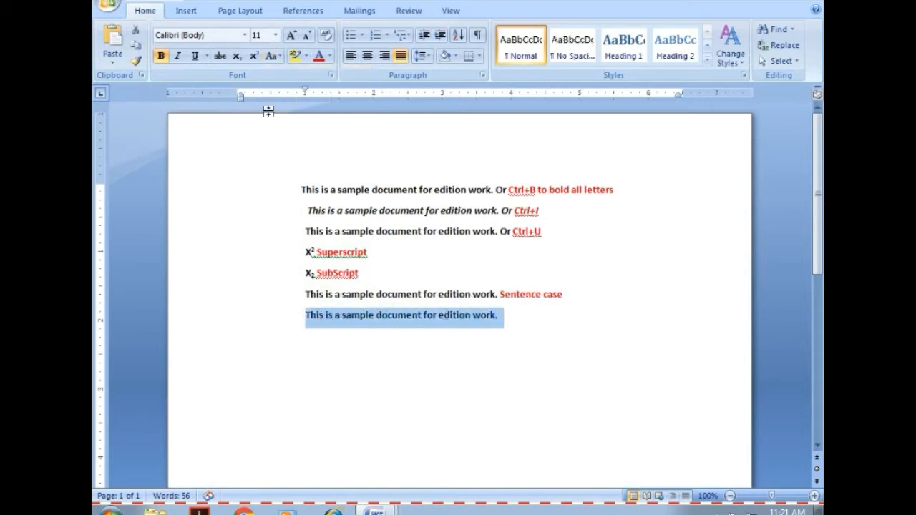
left_click(277, 57)
left_click(291, 92)
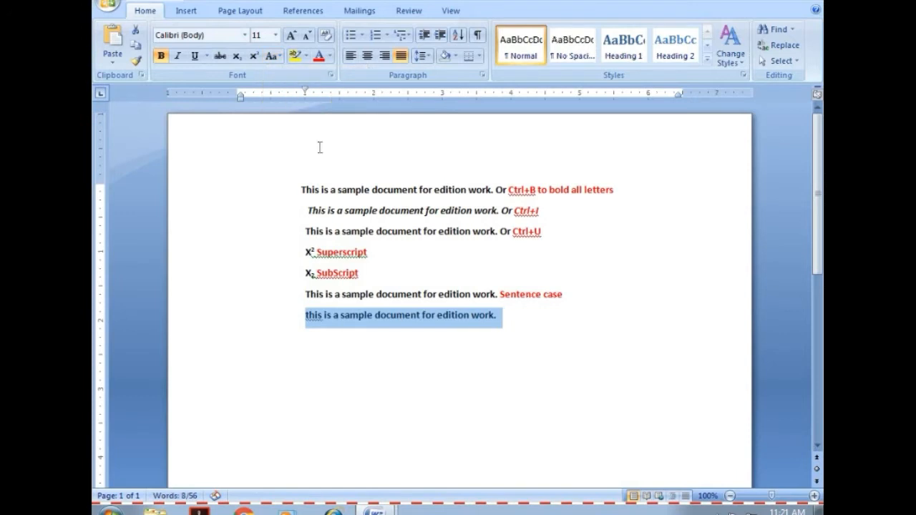
Append the label "Lower case" to the lowercase line and color the label red.
left_click(511, 320)
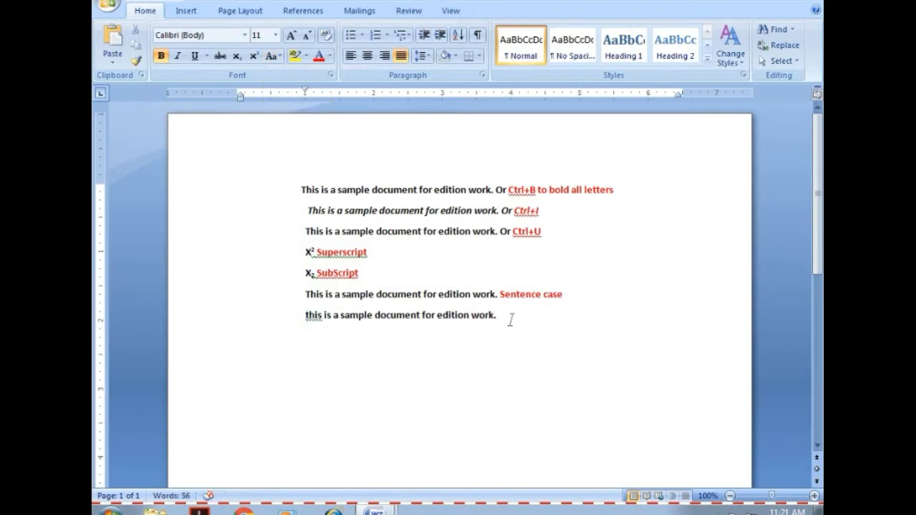
type("lower case")
mouse_move(500, 319)
left_mouse_down()
mouse_move(548, 322)
mouse_move(498, 319)
left_mouse_up()
left_click(550, 322)
left_click(317, 60)
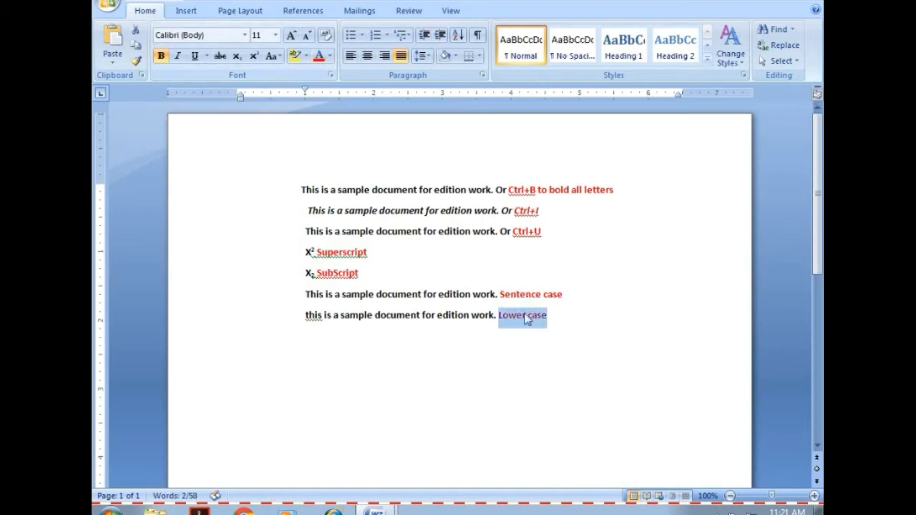
Paste the copied sentence on a new line below the "Lower case" line and change it to UPPERCASE.
left_click(565, 316)
key("Return")
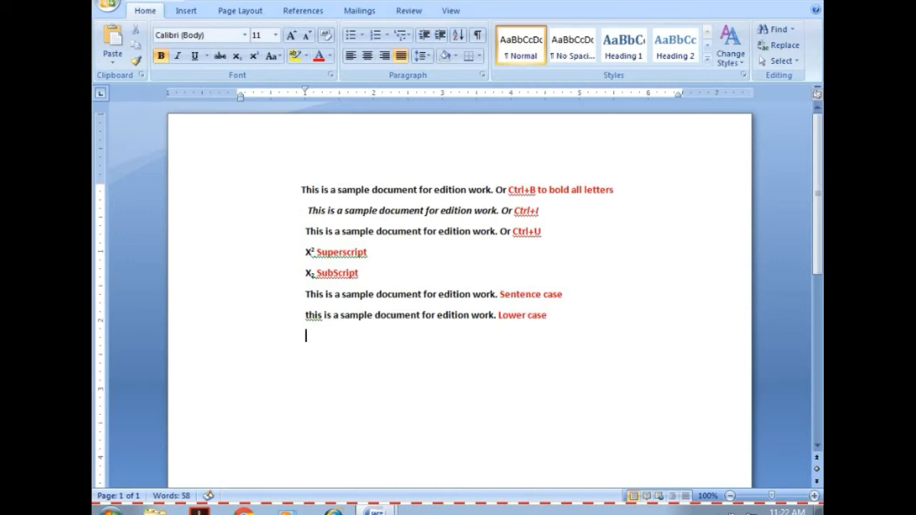
key("ctrl+v")
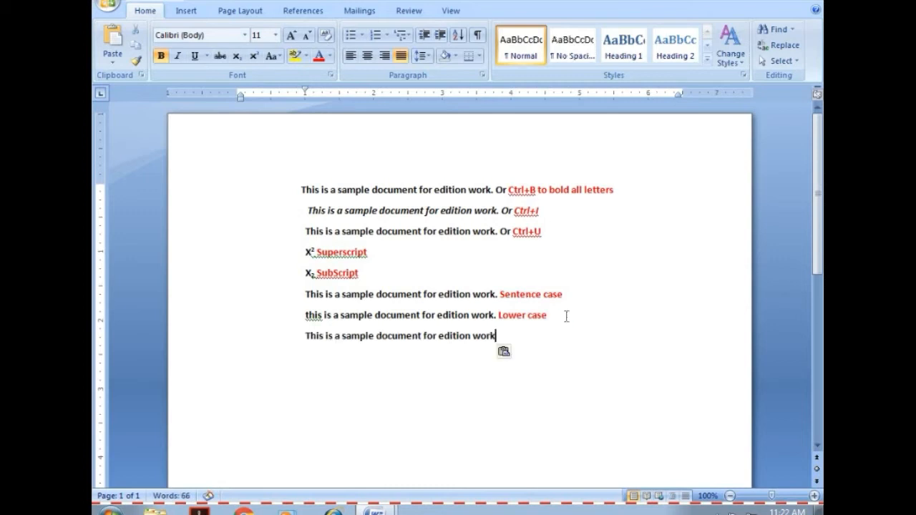
left_click_drag(499, 335, 308, 335)
key("ctrl+c")
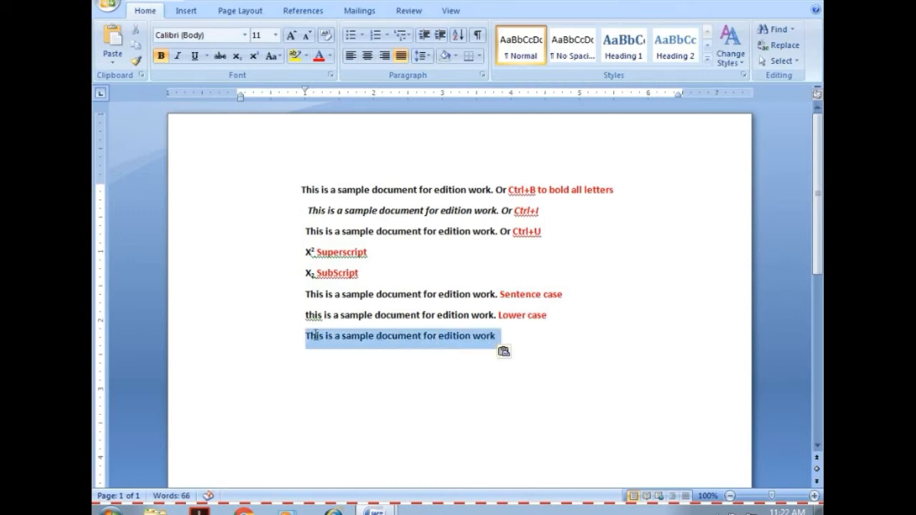
left_click(280, 58)
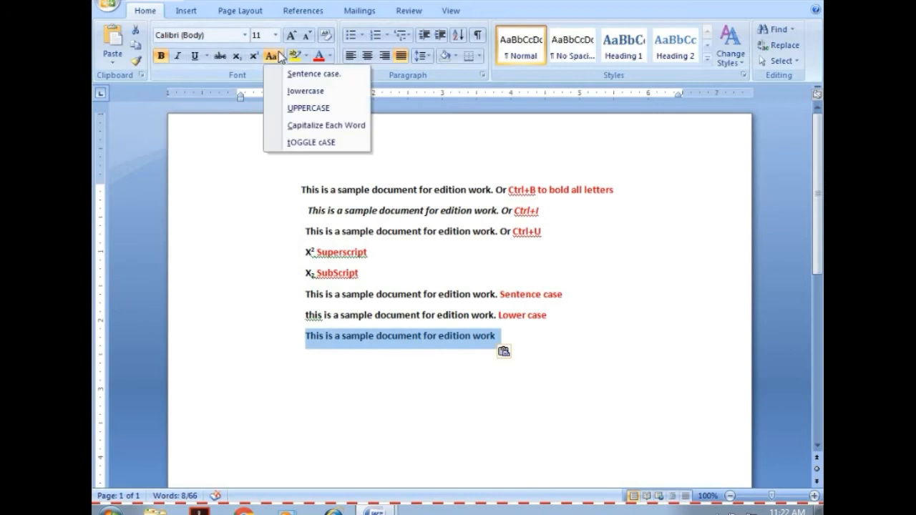
left_click(303, 108)
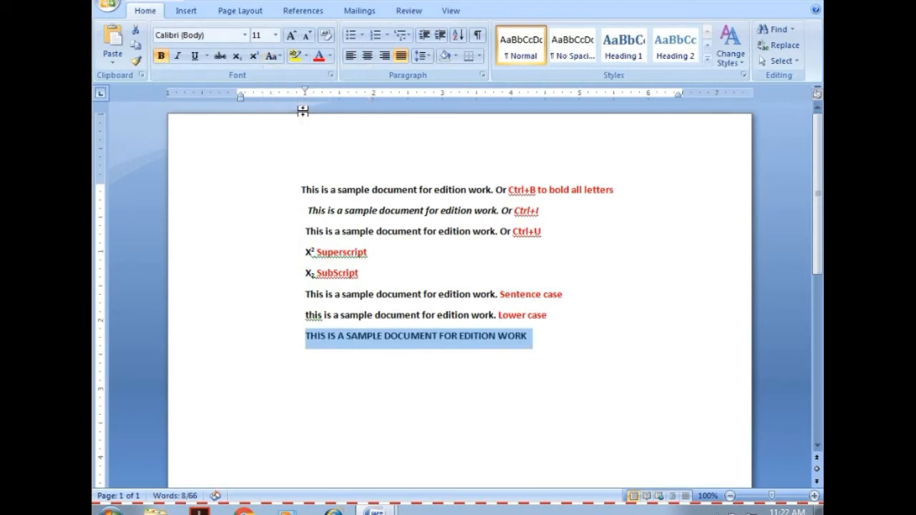
Append the label "Upper Case" to the uppercase line and color the label red.
left_click(542, 339)
type("U")
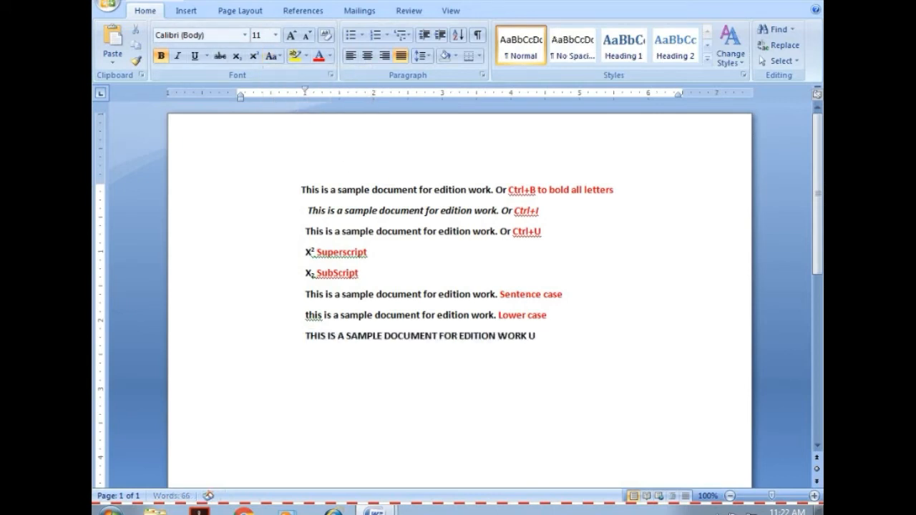
type("pper Case")
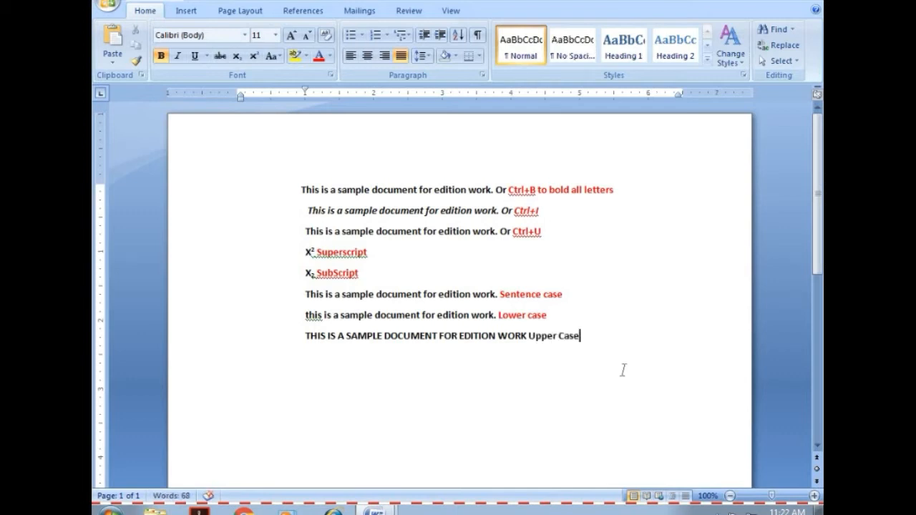
left_click_drag(530, 336, 580, 336)
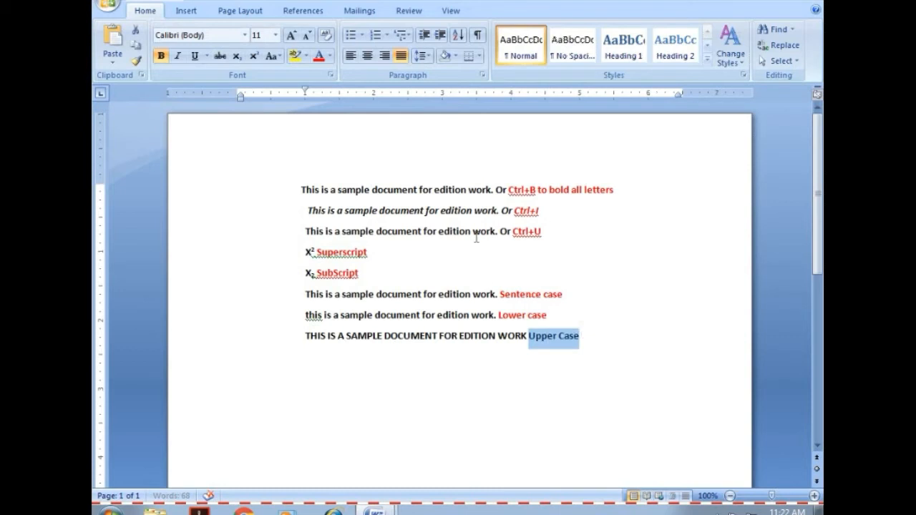
left_click(319, 60)
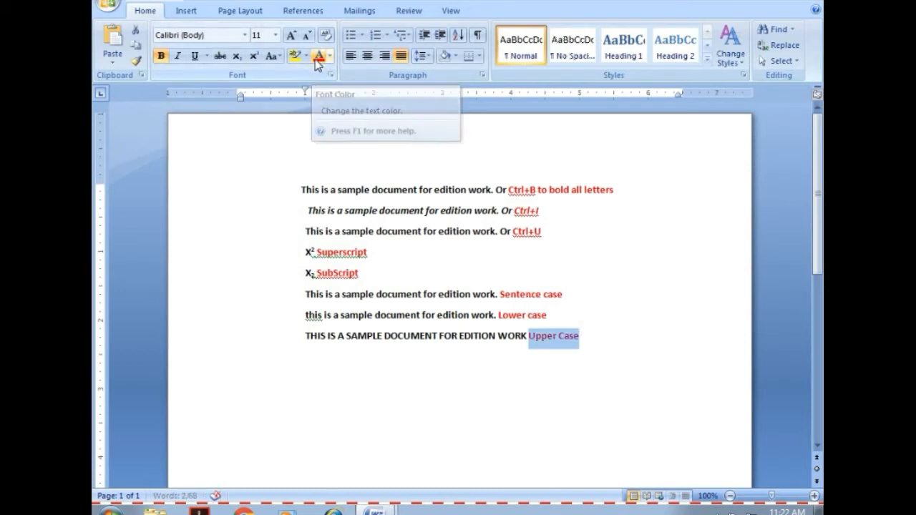
Paste the copied sentence on a new line below the "Upper Case" line and end it with a period.
left_click(586, 337)
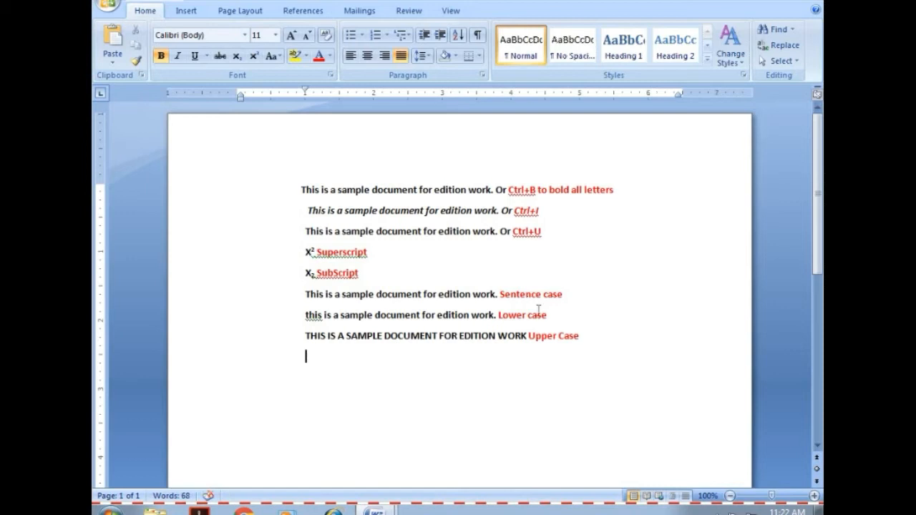
key("Return")
key("ctrl+v")
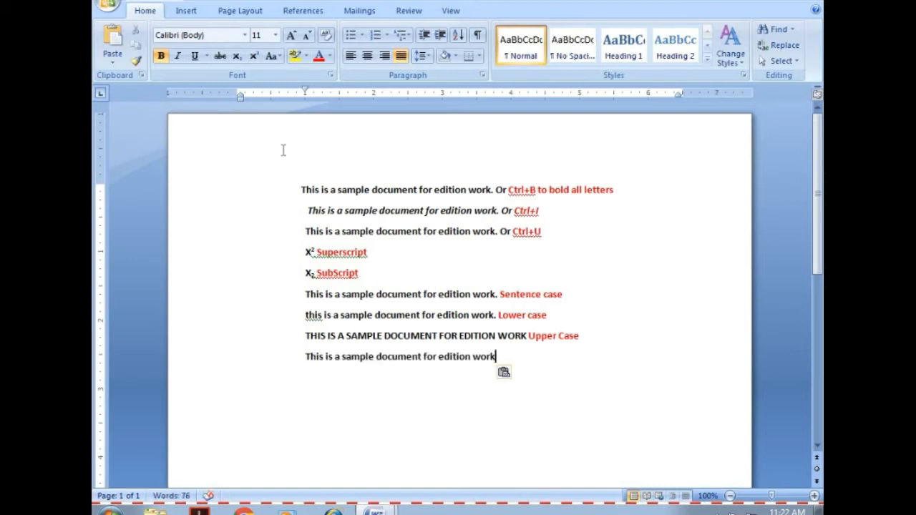
type(".")
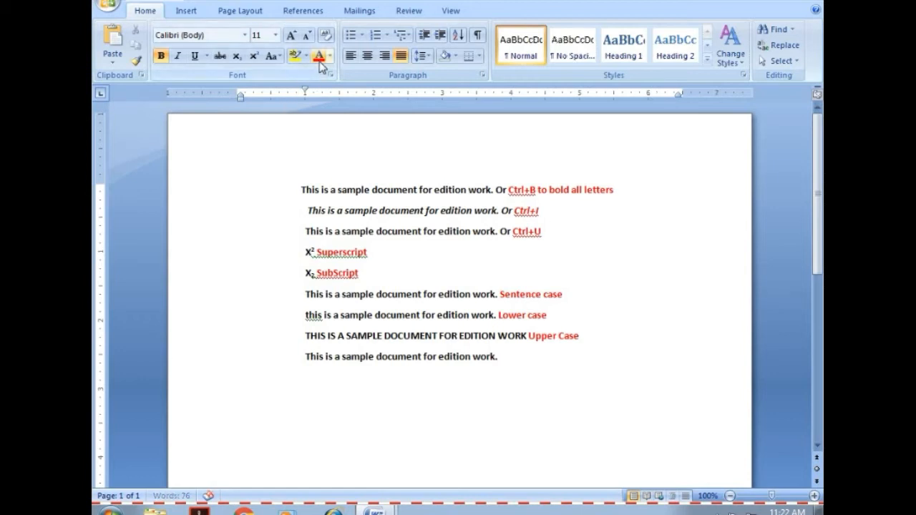
Try to apply Capitalize Each Word to the last line and highlight the line yellow.
left_click(273, 58)
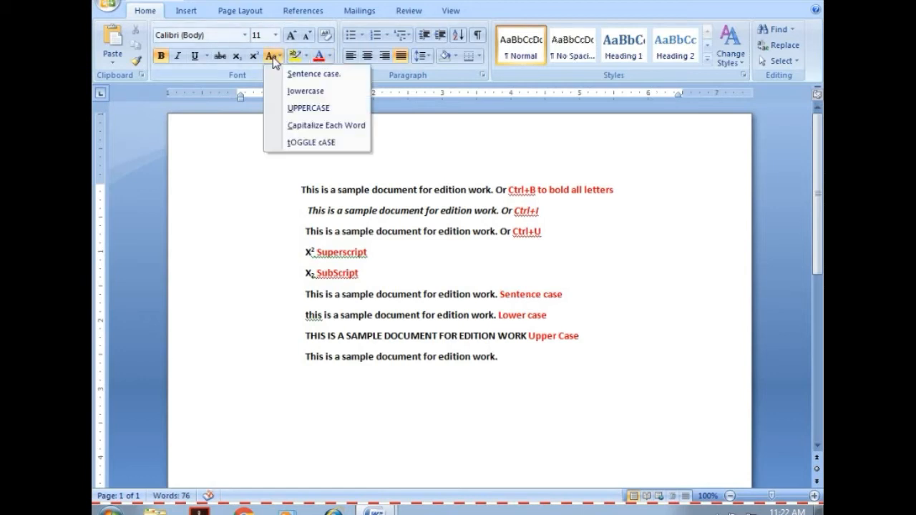
left_click(303, 127)
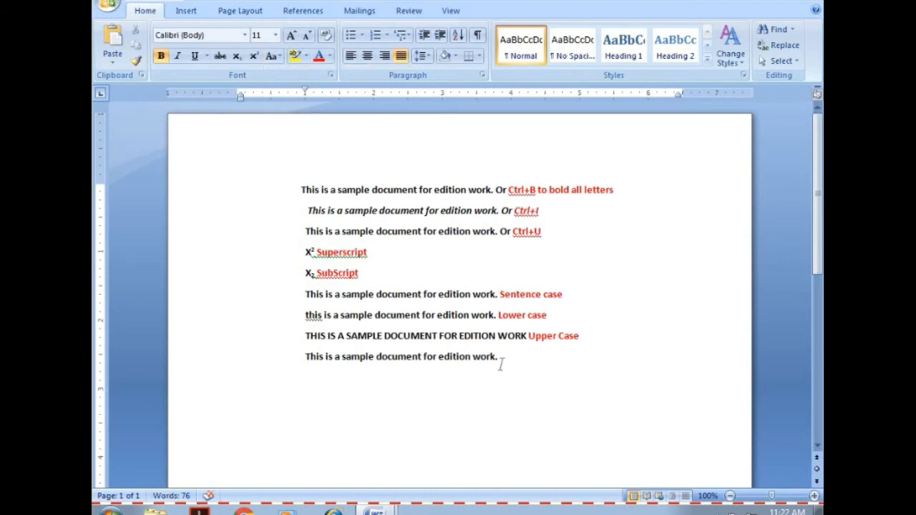
left_click_drag(501, 361, 306, 357)
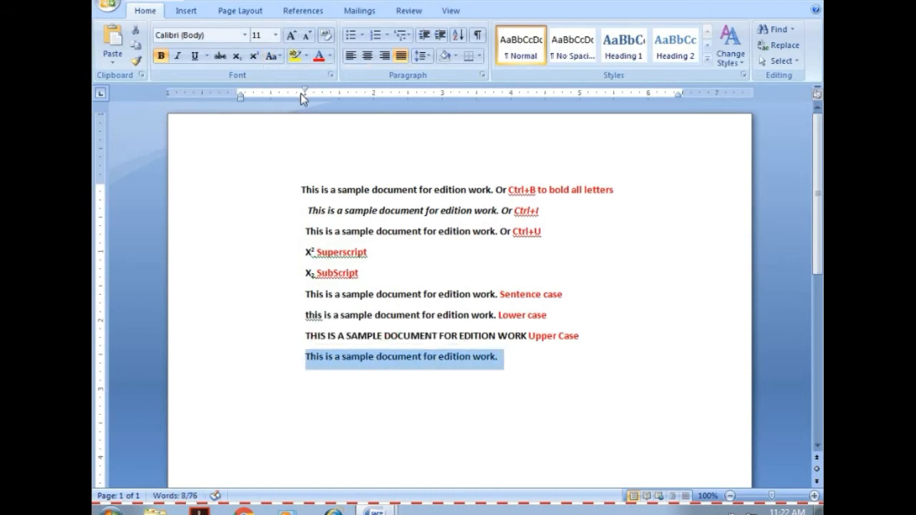
left_click(299, 56)
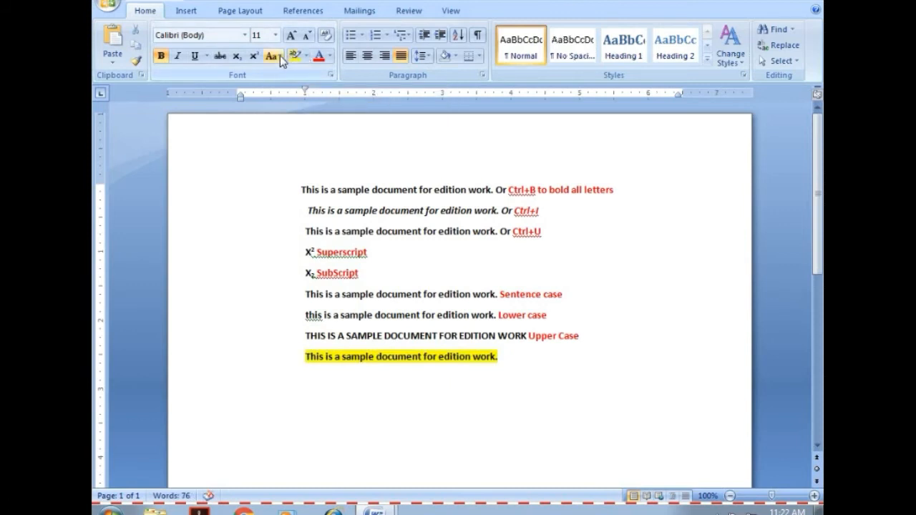
left_click(280, 55)
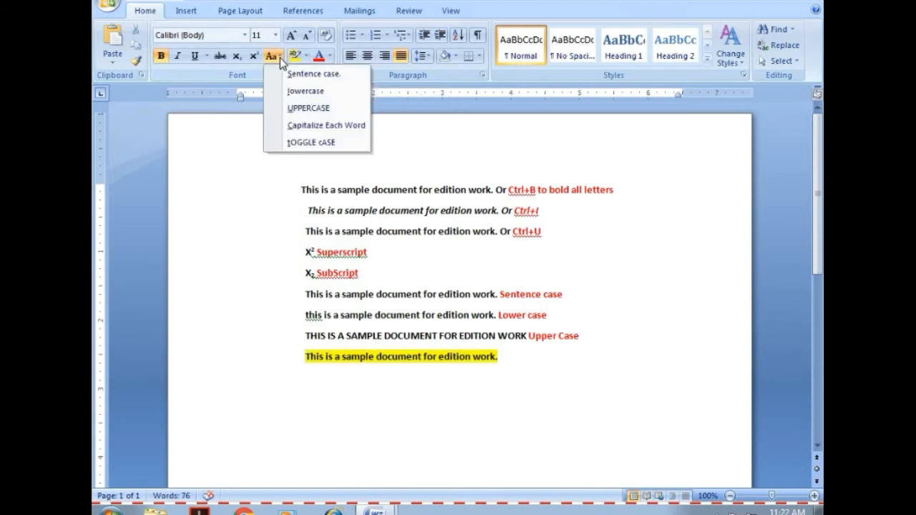
left_click(301, 127)
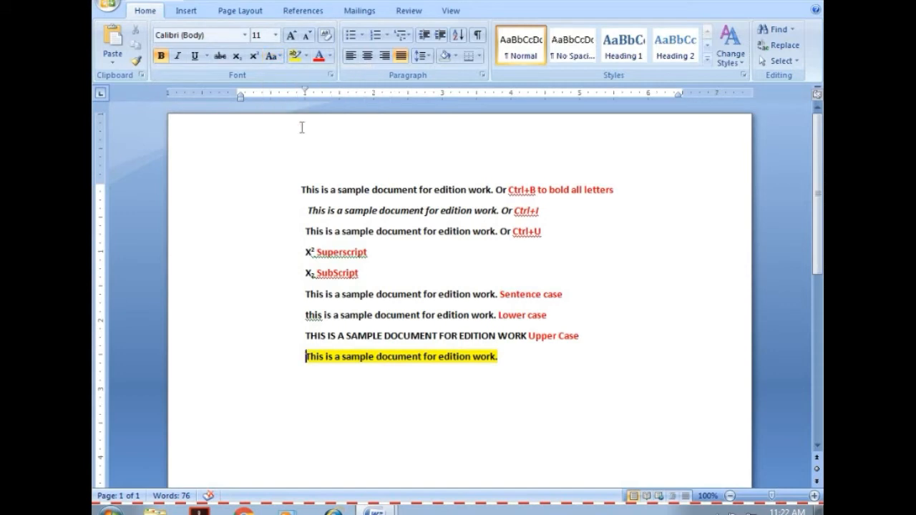
Remove the yellow highlight from the last line.
left_click(305, 57)
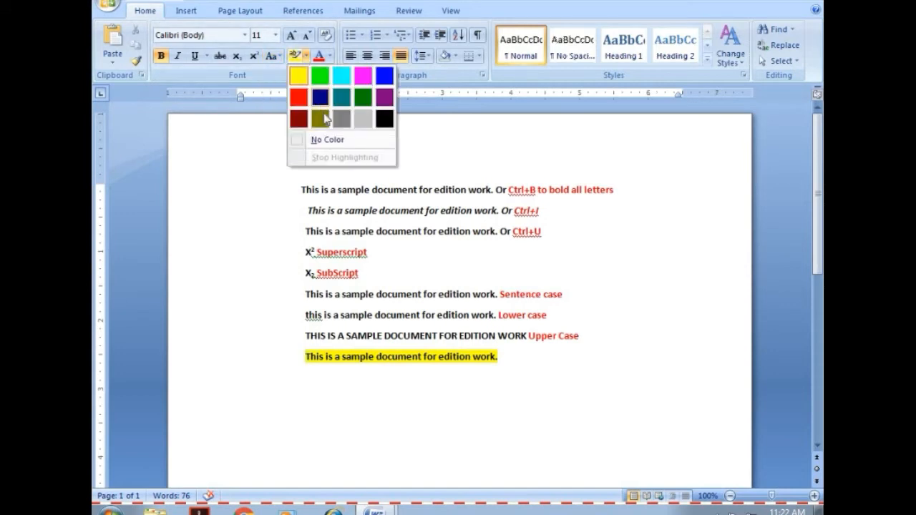
left_click(332, 140)
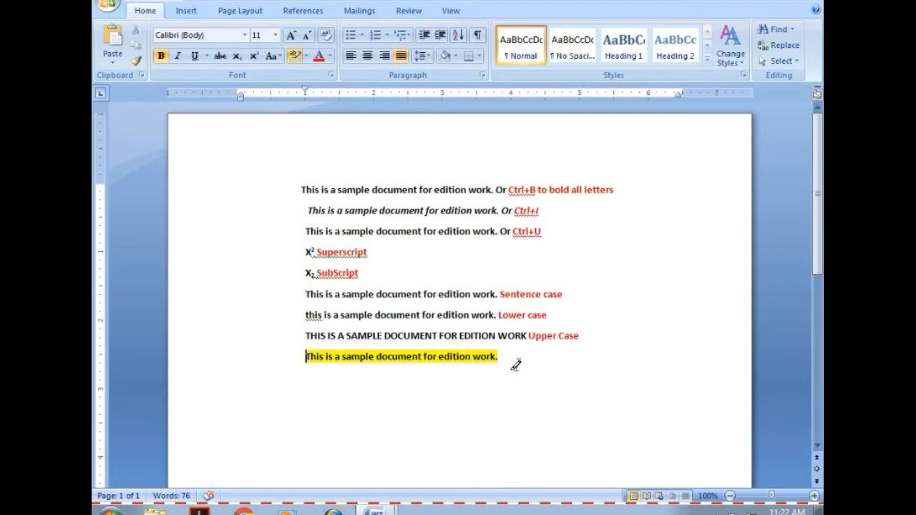
mouse_move(501, 355)
left_mouse_down()
mouse_move(435, 336)
mouse_move(308, 359)
left_mouse_up()
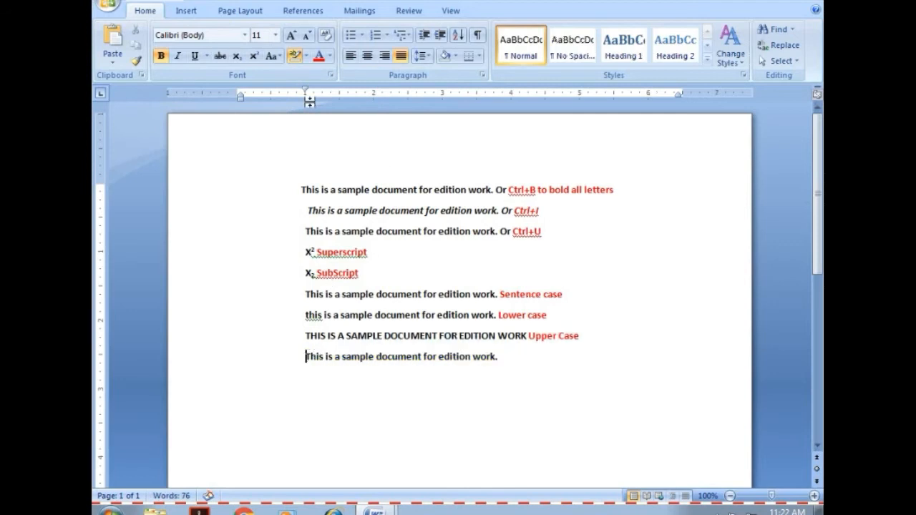
left_click(306, 56)
left_click(300, 139)
Try to apply Capitalize Each Word to the last line.
left_click(274, 56)
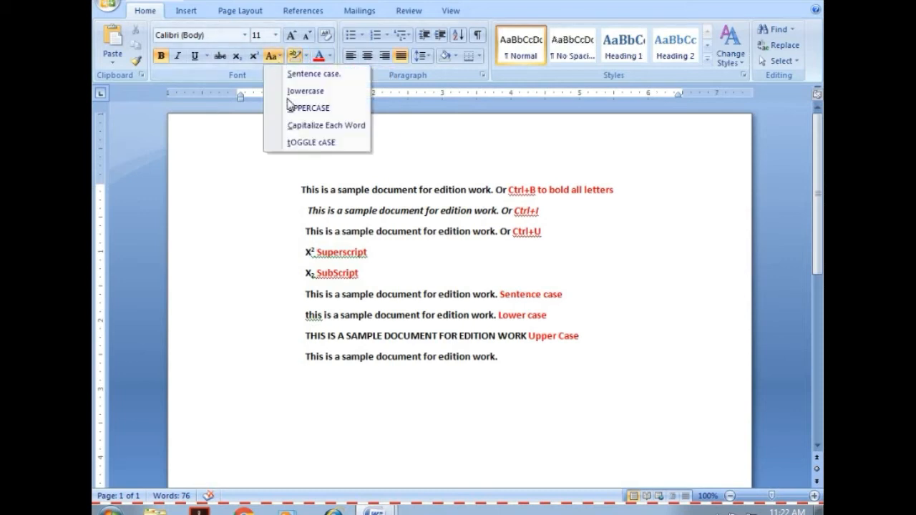
left_click(495, 358)
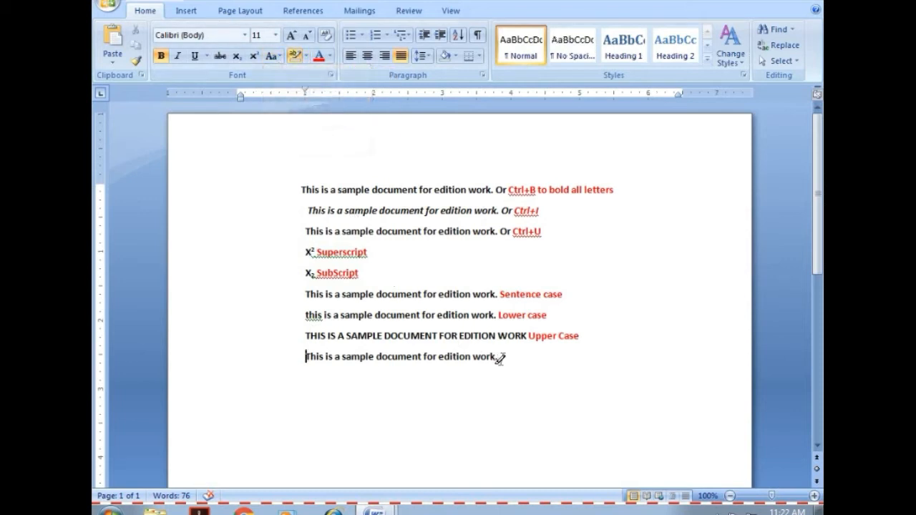
left_click_drag(501, 356, 313, 356)
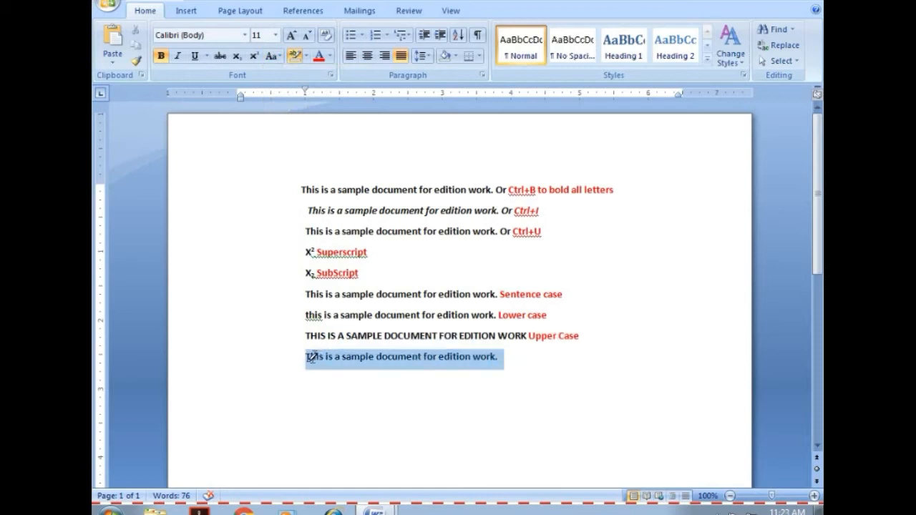
left_click(300, 161)
left_click(280, 55)
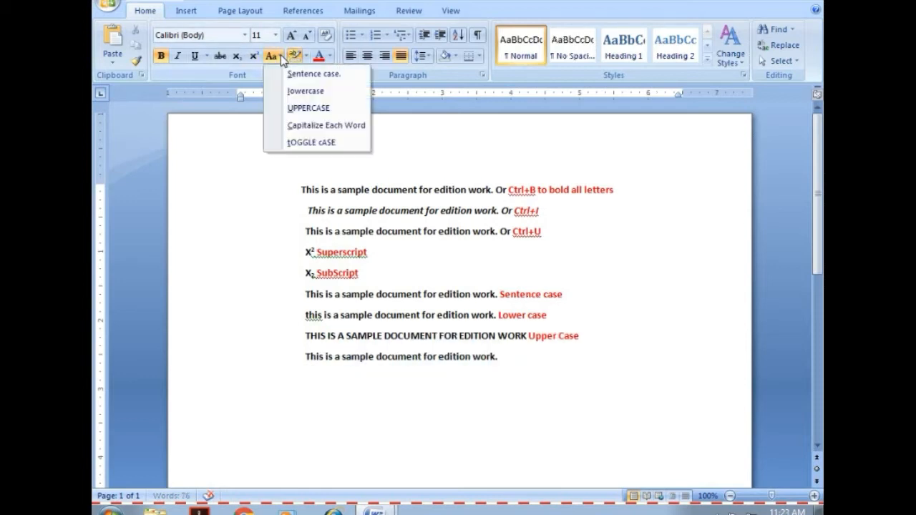
left_click(291, 127)
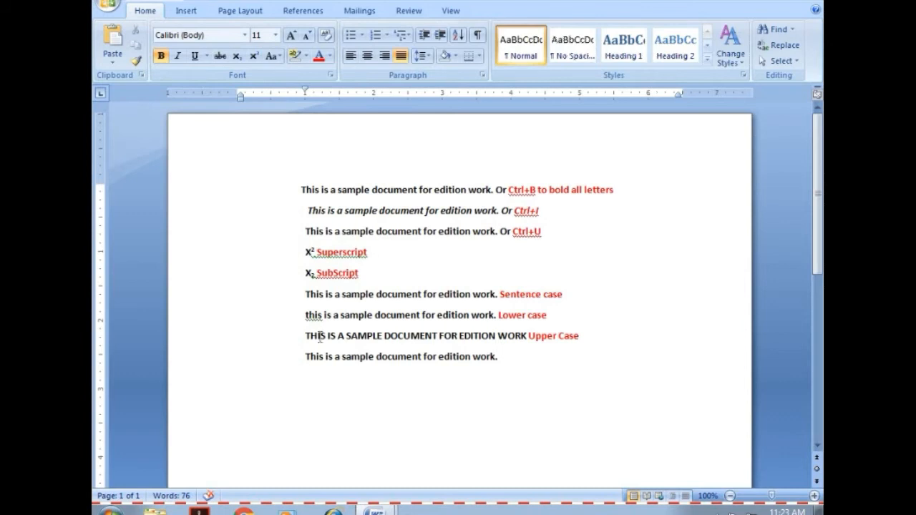
Change the case of the last line's sentence to Capitalize Each Word.
left_click_drag(306, 356, 500, 359)
key("ctrl+c")
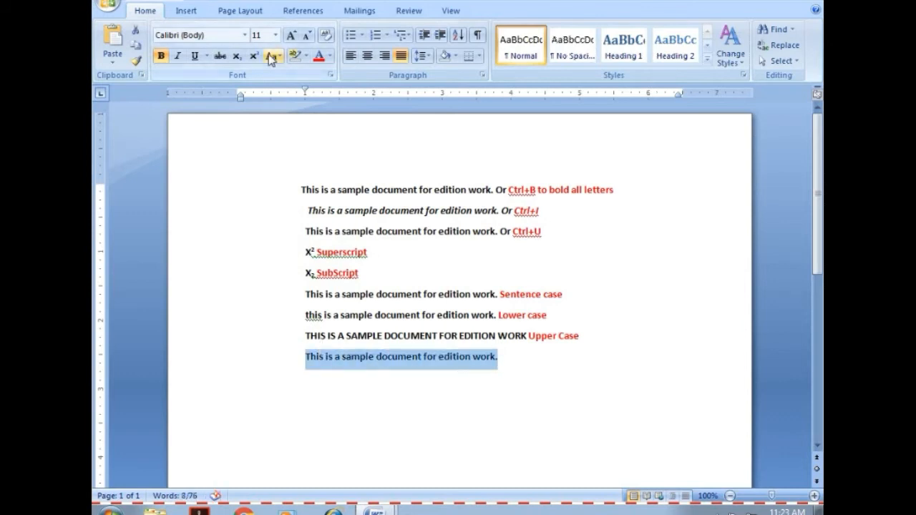
left_click(277, 56)
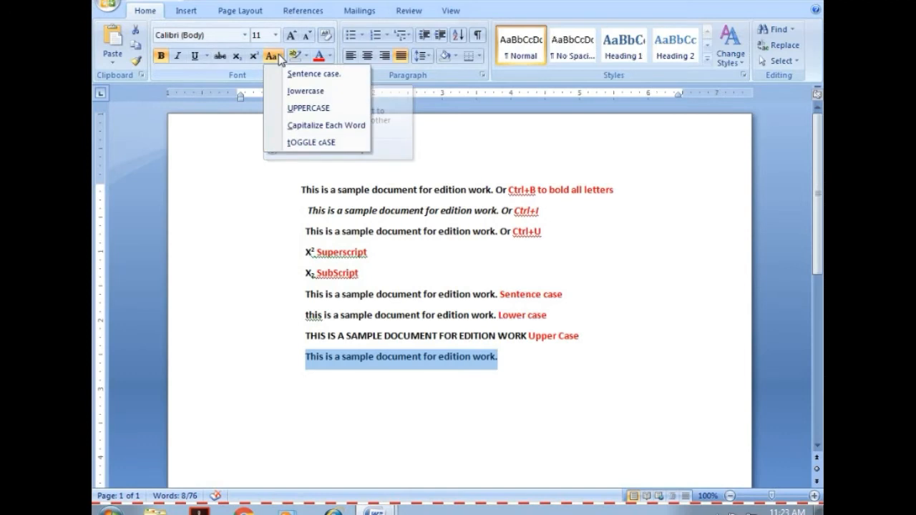
left_click(292, 127)
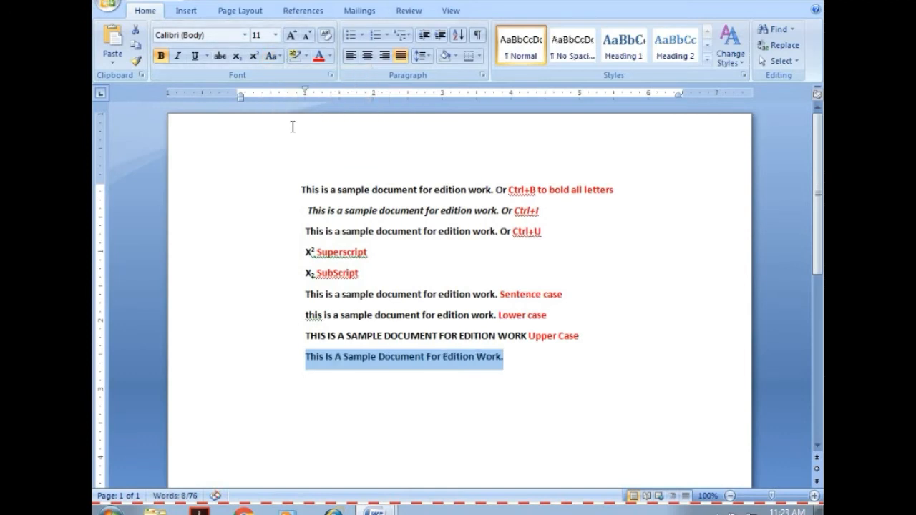
left_click(516, 364)
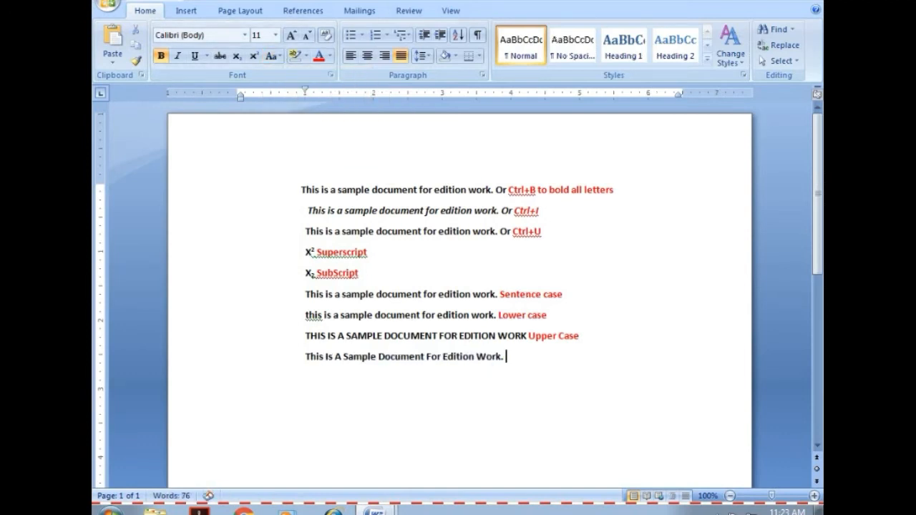
Append the label "Capitalize Each Word" to the last line and color the label red.
type("Capitalize")
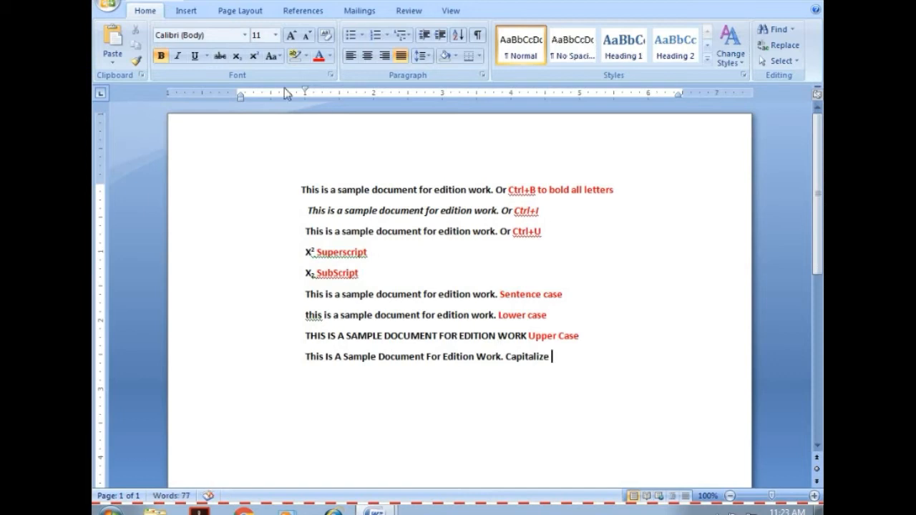
left_click(276, 57)
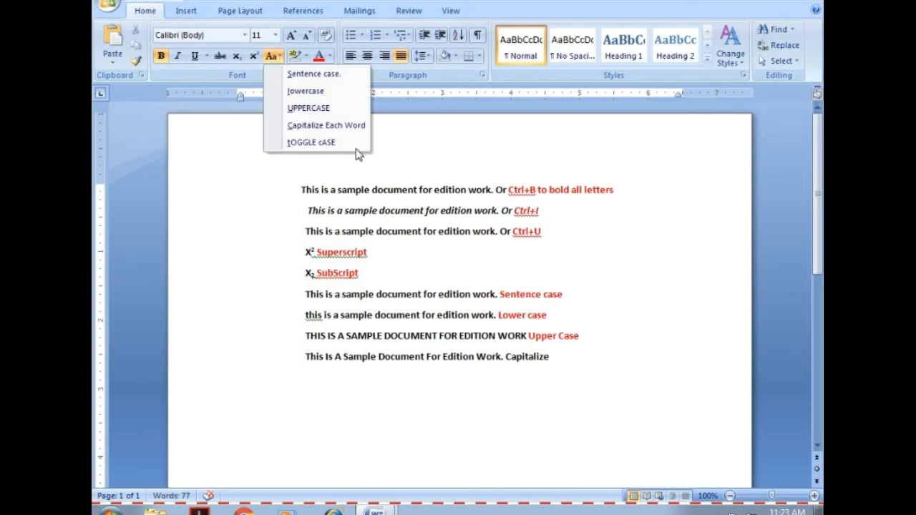
left_click(553, 356)
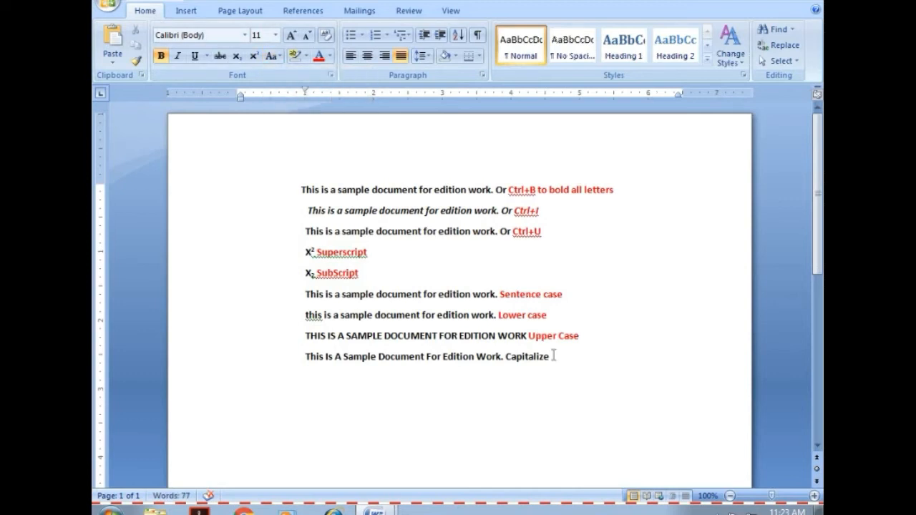
type("Each W")
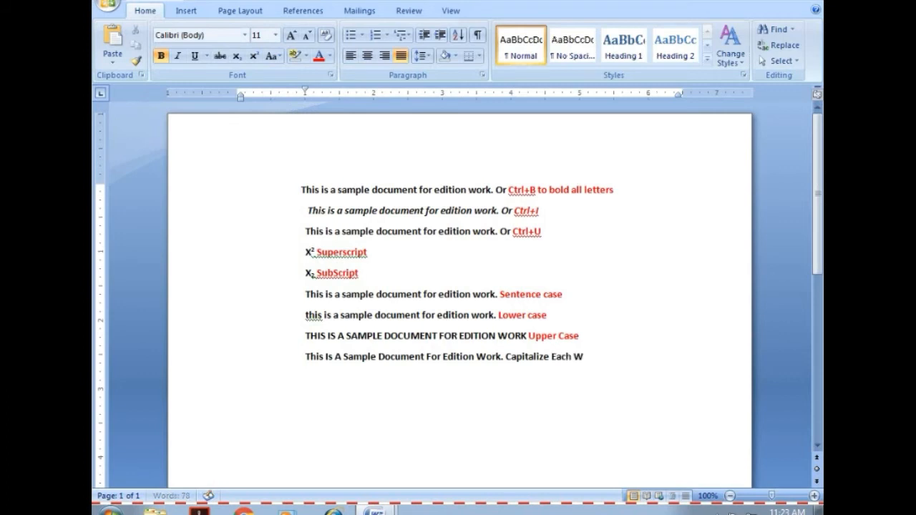
type("ord")
left_click_drag(600, 358, 521, 358)
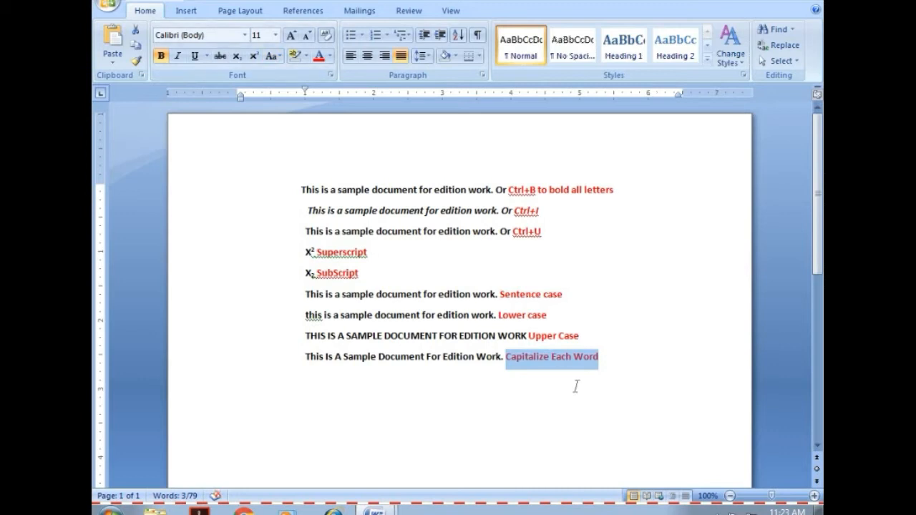
Paste the copied sentence on a new line below the "Capitalize Each Word" line and end it with a period.
left_click(607, 356)
key("Return")
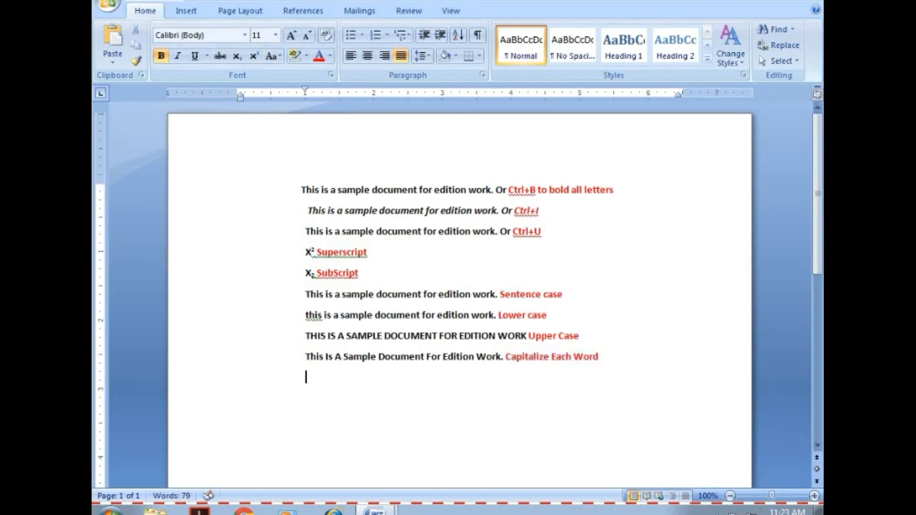
key("ctrl+v")
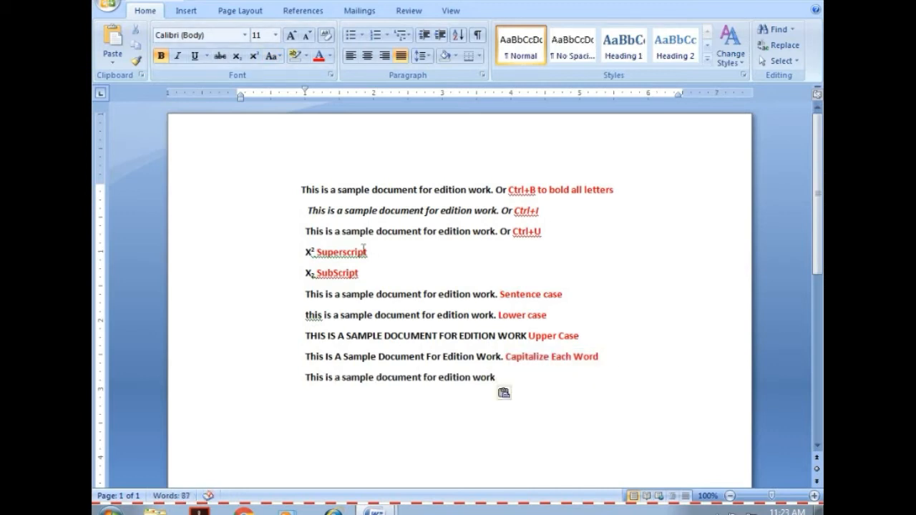
type(".")
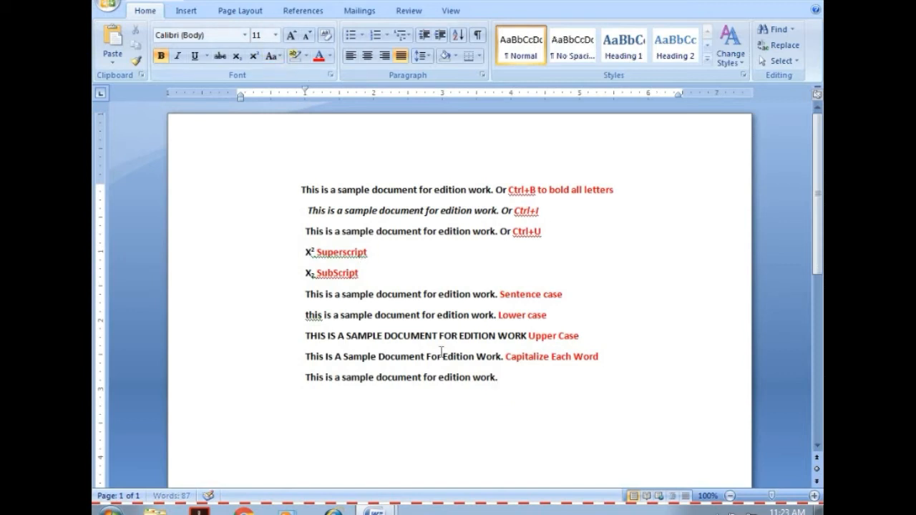
Change the case of the newly pasted last line to tOGGLE cASE.
left_click_drag(501, 378, 306, 377)
key("ctrl+c")
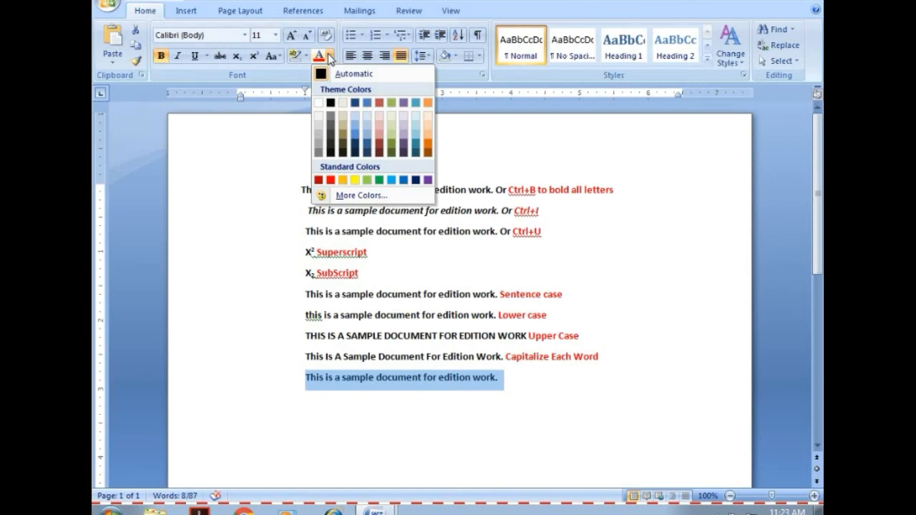
left_click(279, 57)
left_click(300, 142)
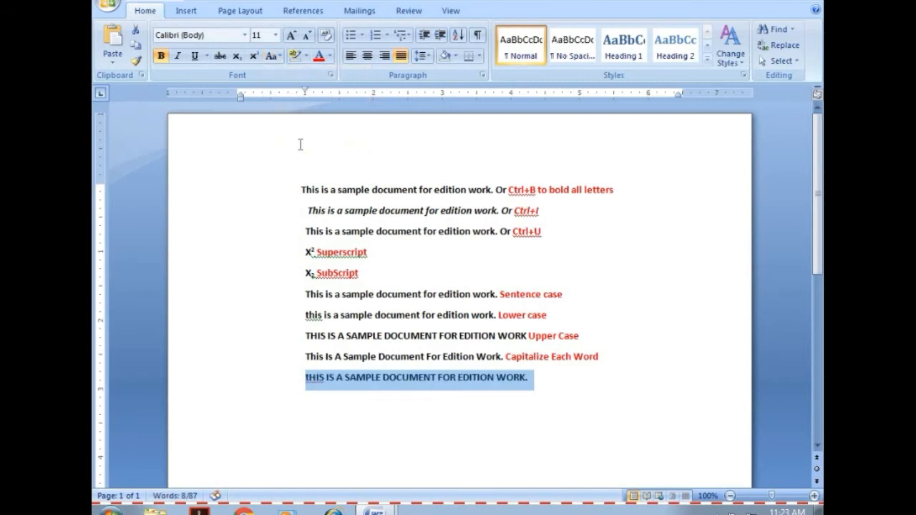
Append the label "Toggle Case" to the toggled line and color the label red.
left_click(537, 378)
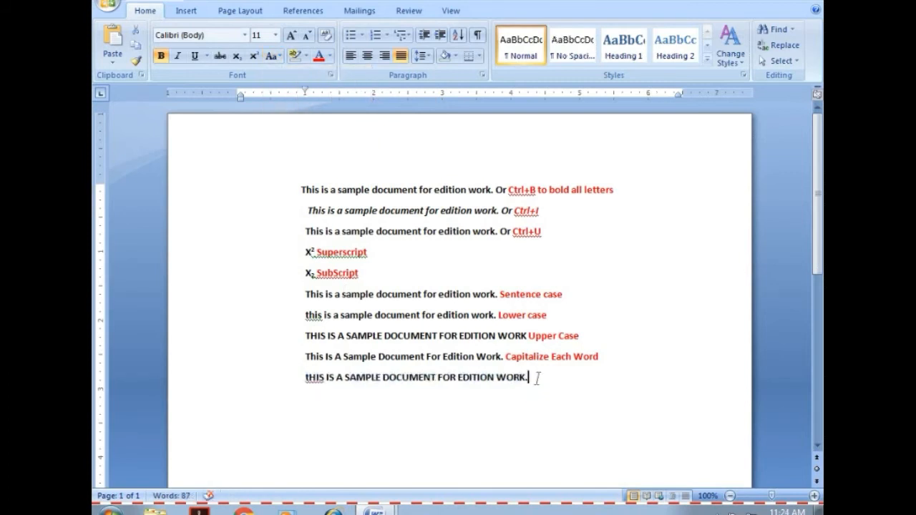
type("toggle Case")
left_click(275, 51)
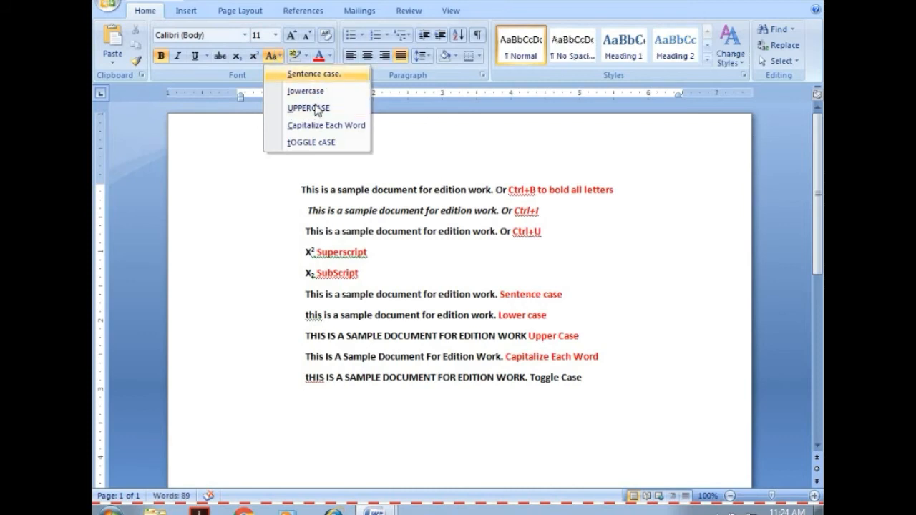
left_click(583, 378)
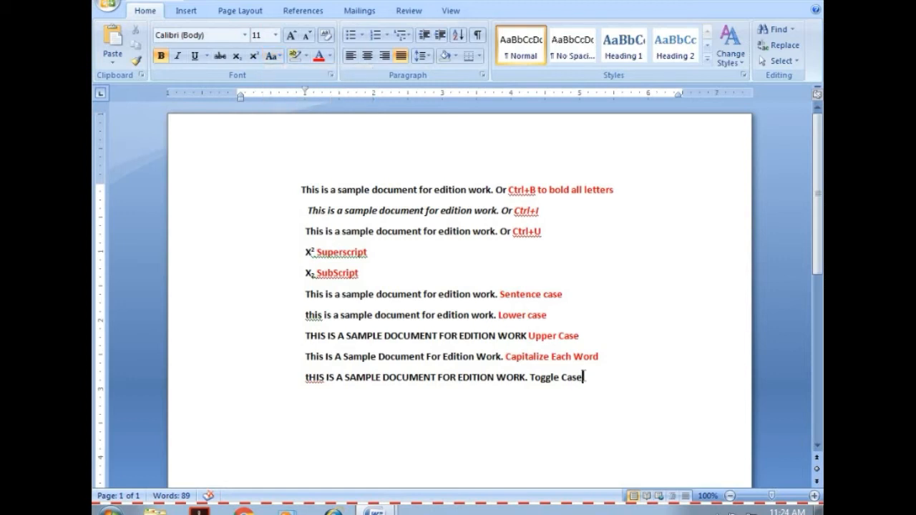
left_click_drag(583, 378, 530, 378)
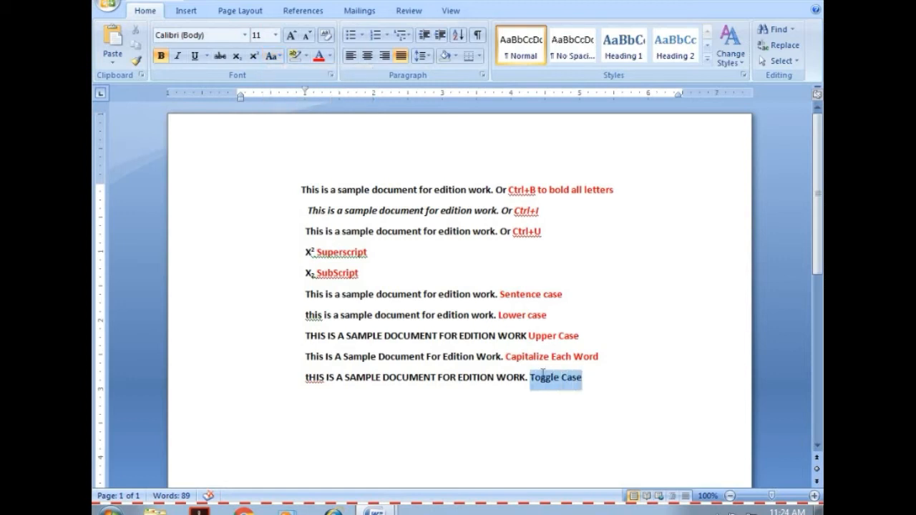
left_click(319, 55)
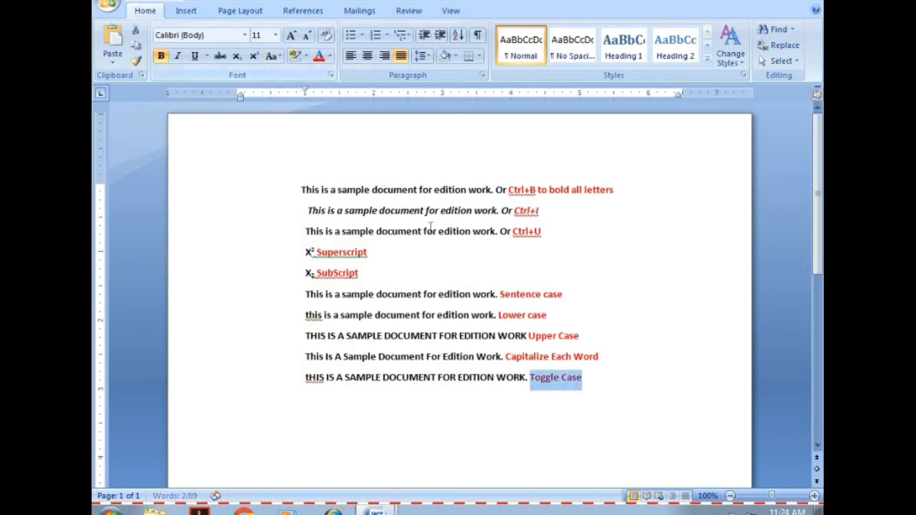
Paste the copied sentence on a new line below the "Toggle Case" line and highlight it yellow.
left_click(601, 381)
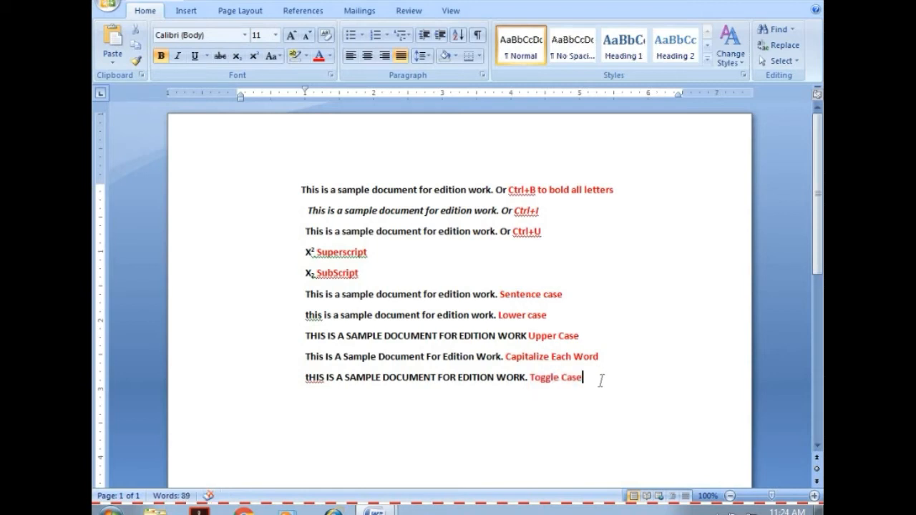
key("Return")
key("ctrl+v")
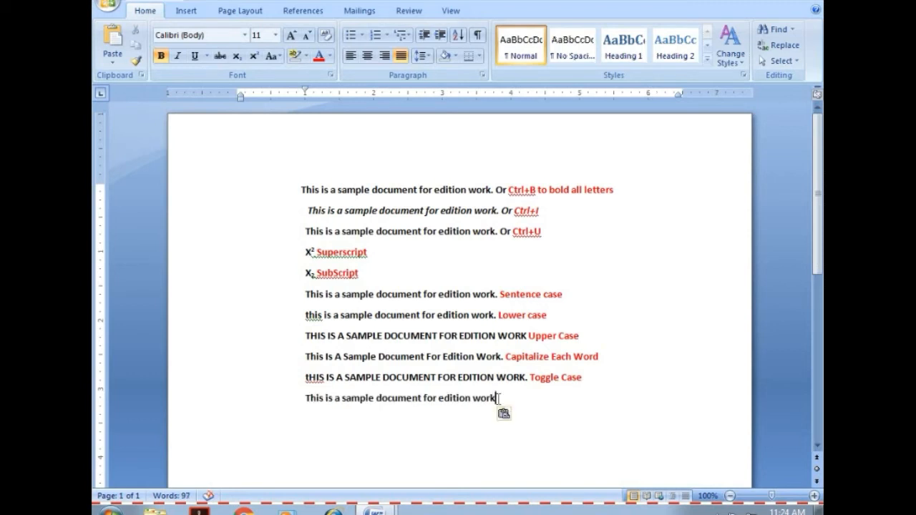
left_click_drag(495, 398, 308, 398)
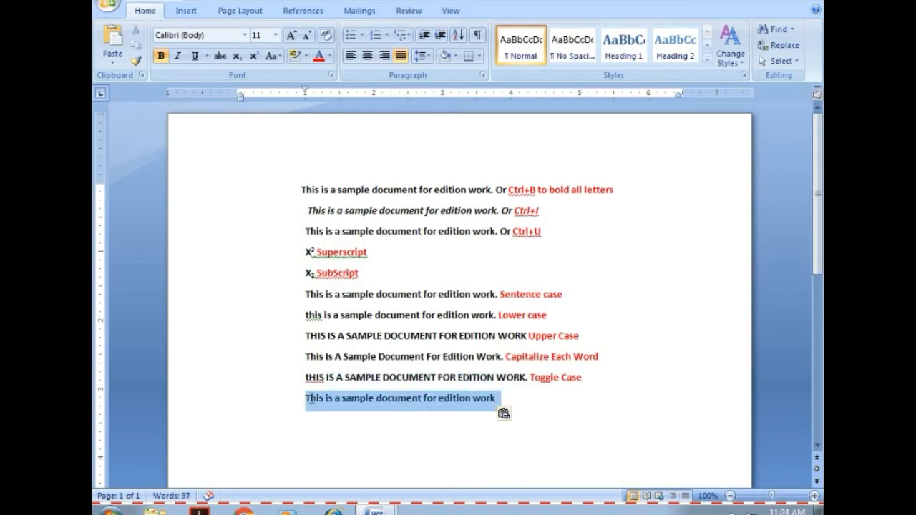
left_click(306, 56)
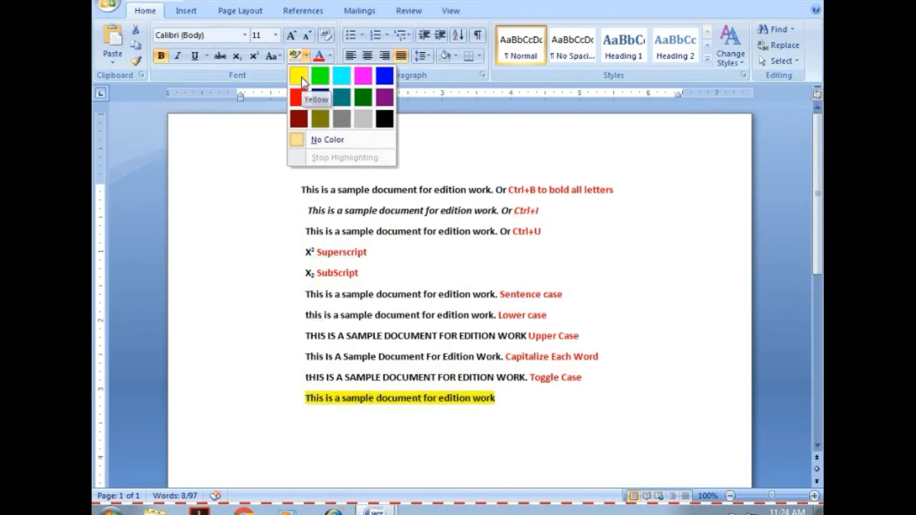
left_click(302, 76)
key("Left")
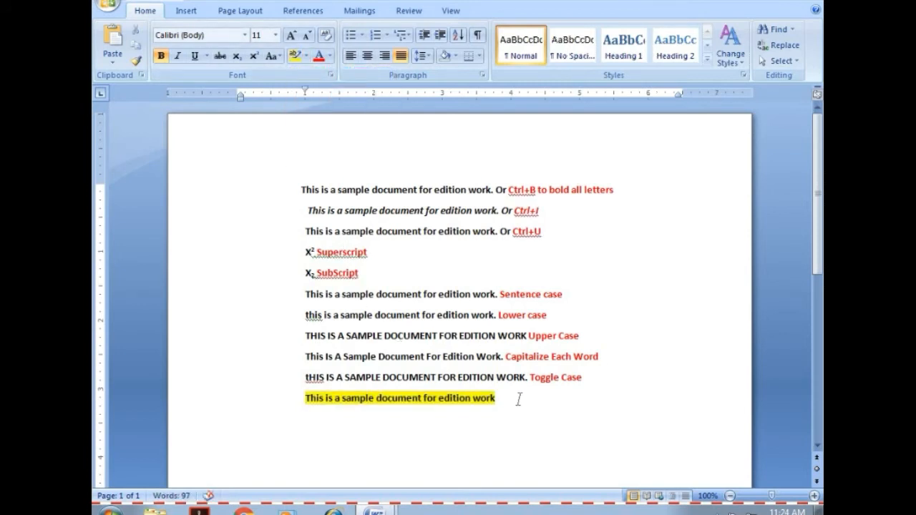
End the yellow-highlighted sentence with a period, append the label "Background Colour" and color the label red.
type(".")
type("Background Colour")
left_click_drag(500, 398, 584, 399)
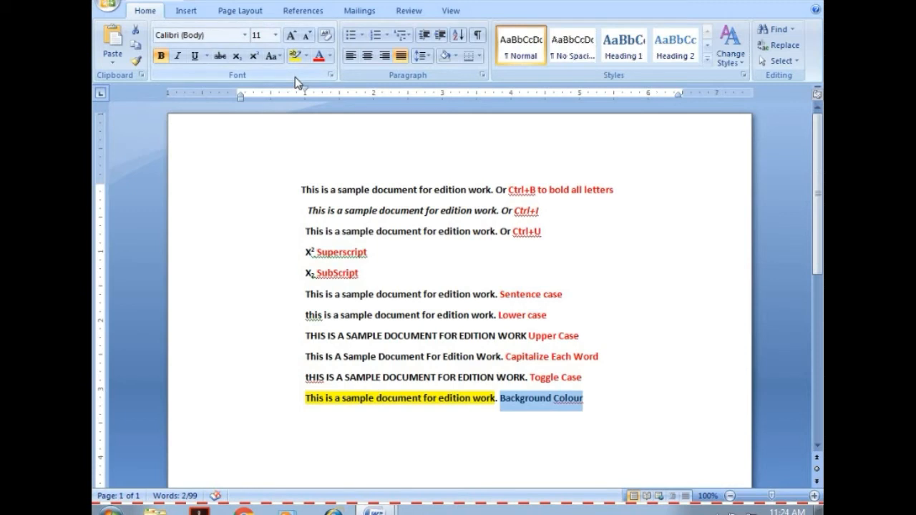
left_click(318, 55)
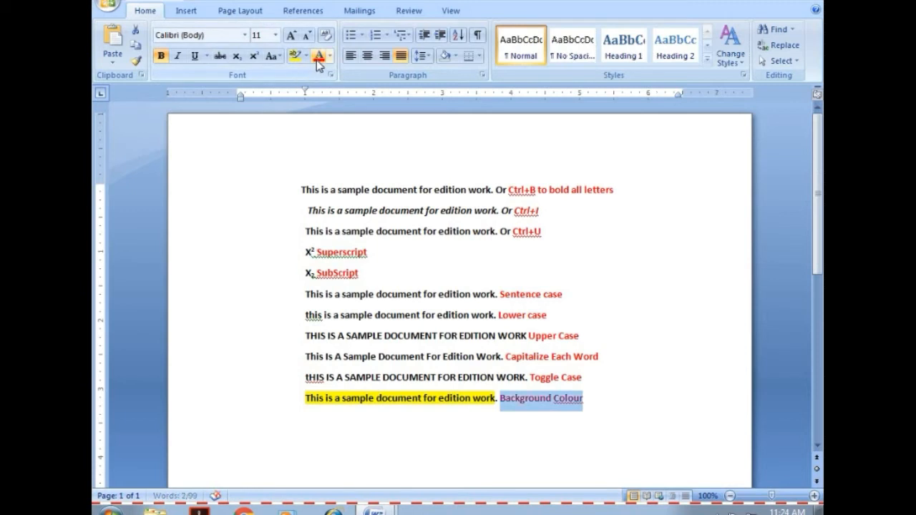
Extend the red "Background Colour" label with the words "of selected text".
left_click(603, 401)
type("of se")
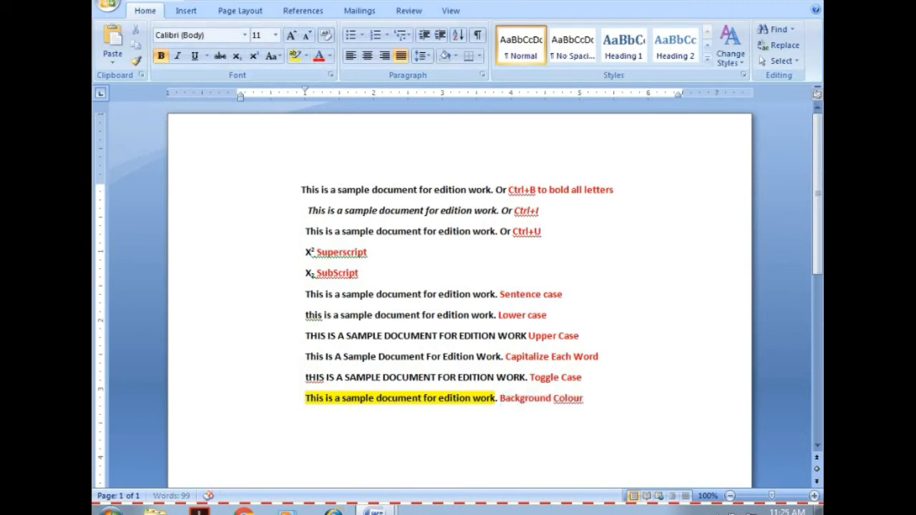
type("lected ")
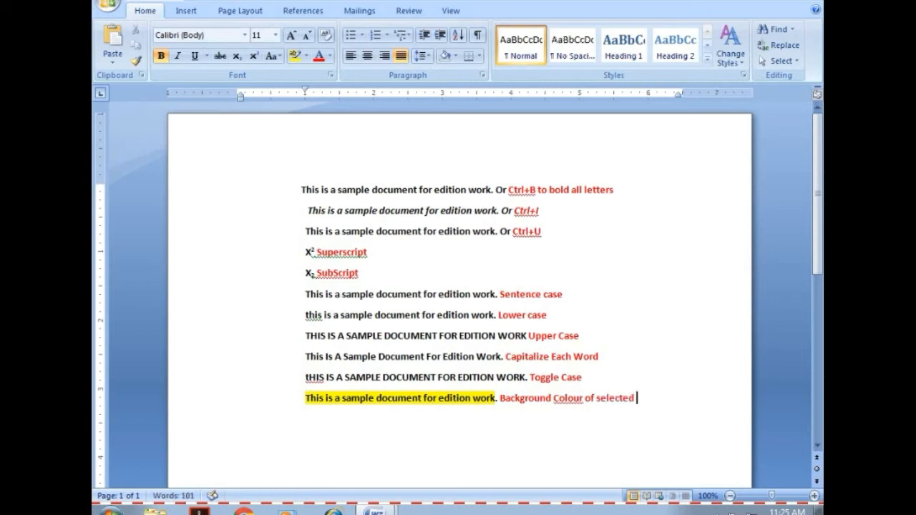
type("test")
key("BackSpace")
key("BackSpace")
type("xt")
Paste the copied sentence on a new line below the highlighted one, end it with a period and append "To change the colour of text".
key("Return")
type("This is a sample document for edition work")
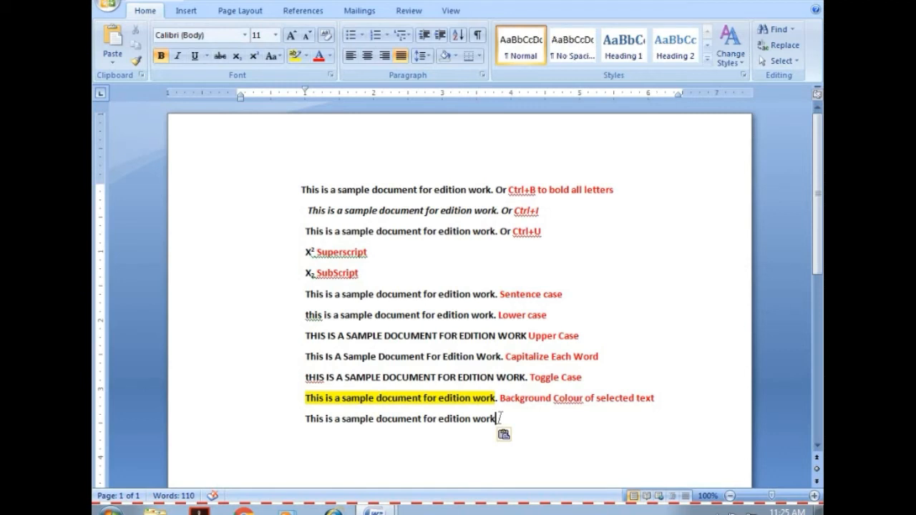
type(". To change")
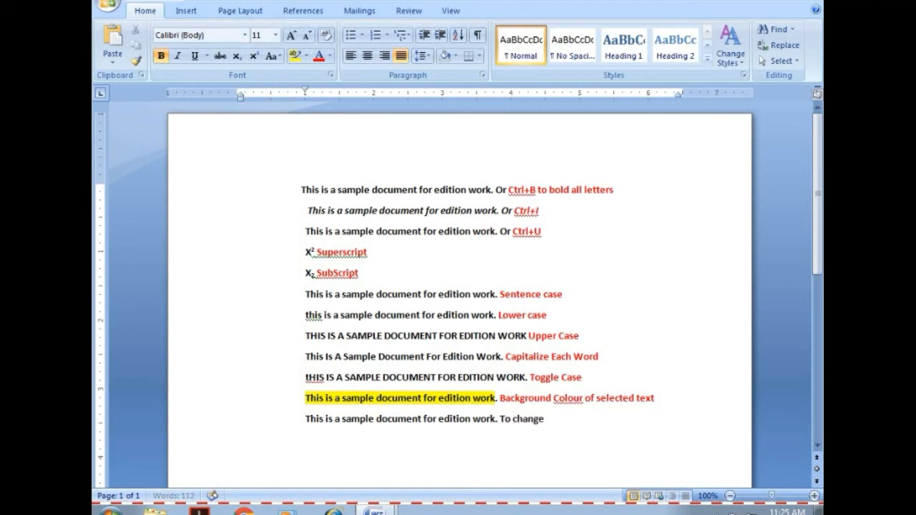
type(" the colo")
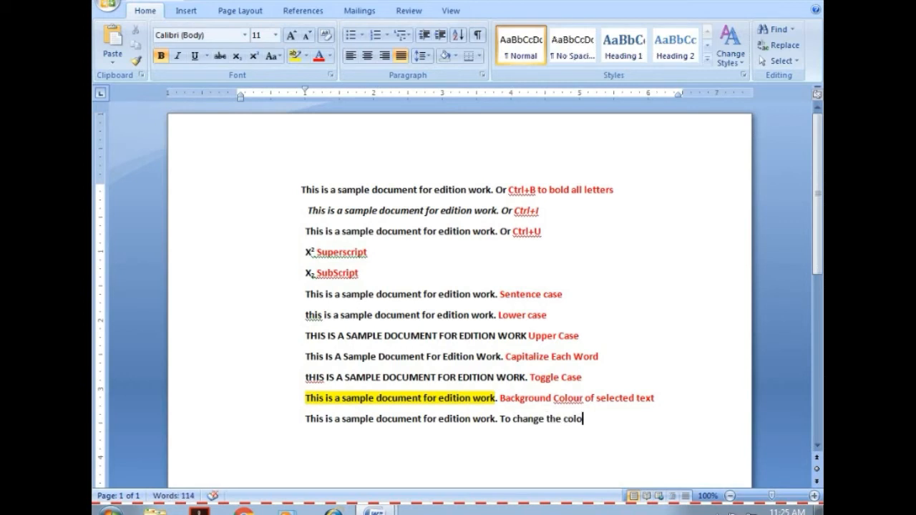
type("ur or")
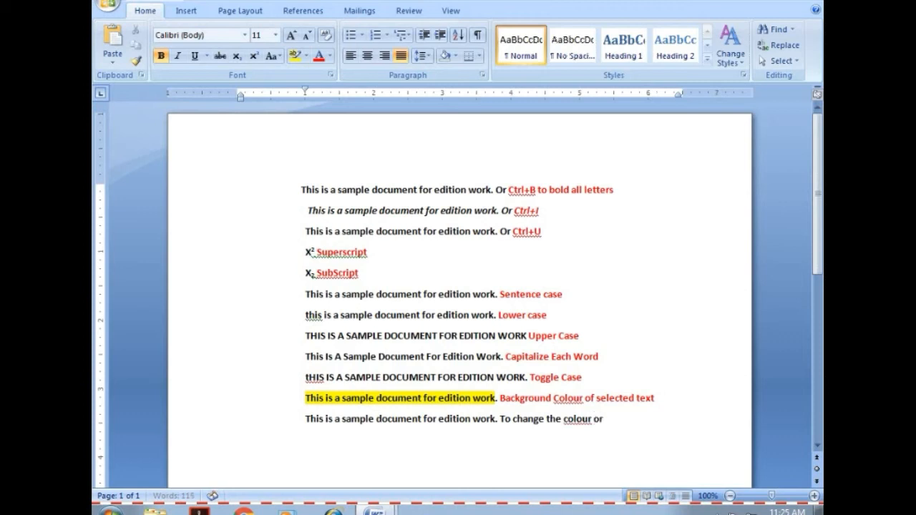
key("BackSpace")
type("f text")
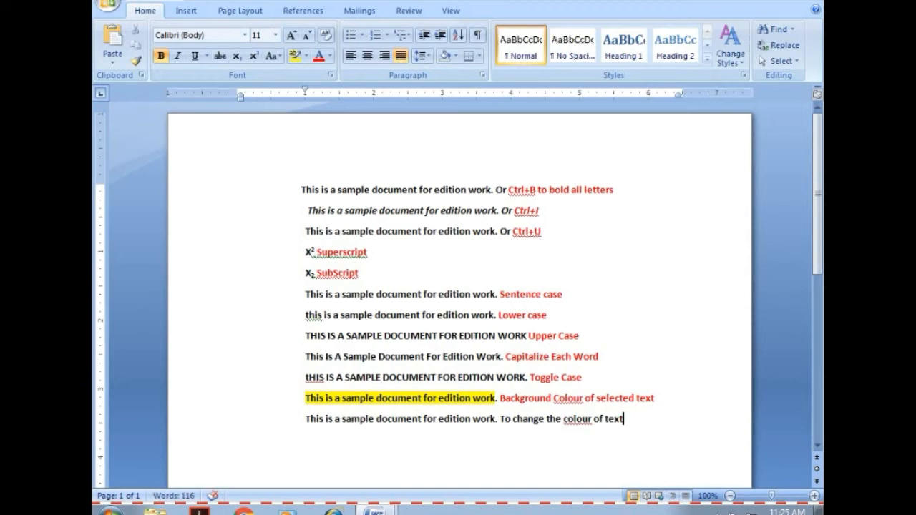
Color the label "To change the colour of text" red and the sentence before it light blue.
left_click_drag(497, 420, 628, 423)
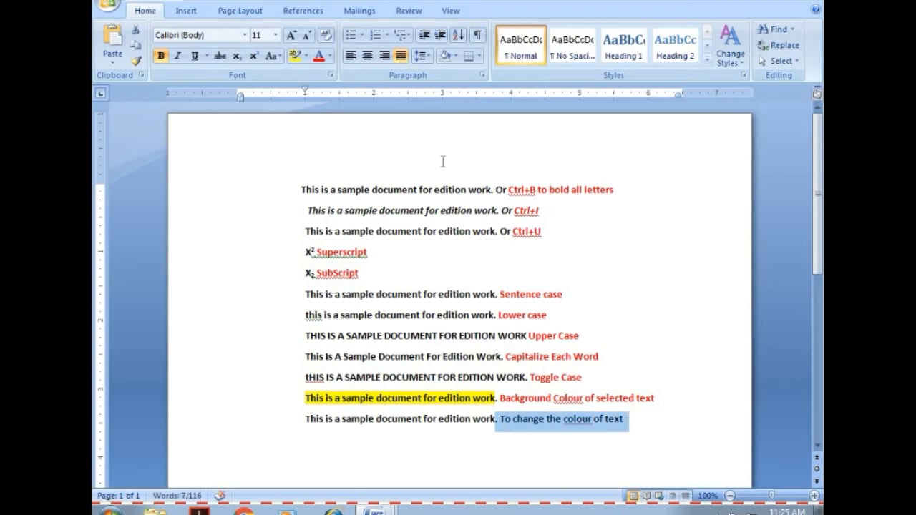
left_click(319, 56)
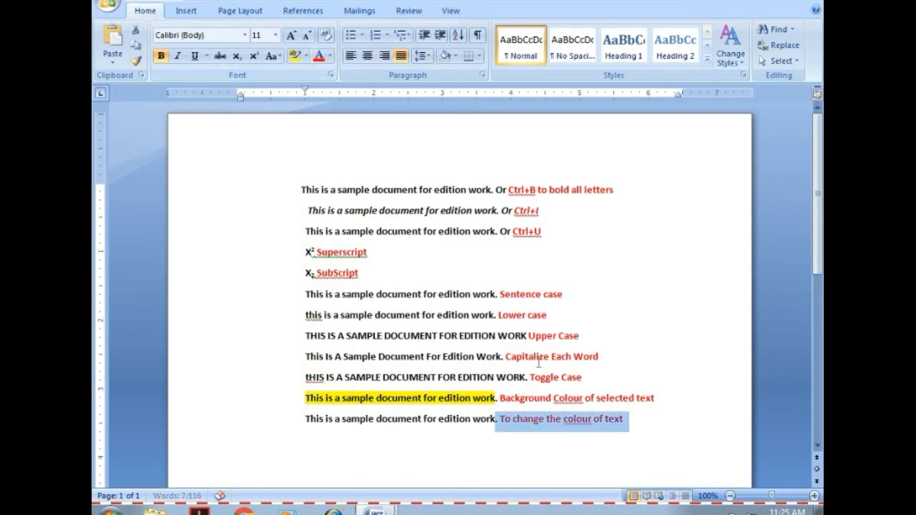
left_click(497, 419)
left_click_drag(497, 418, 306, 420)
key("ctrl+c")
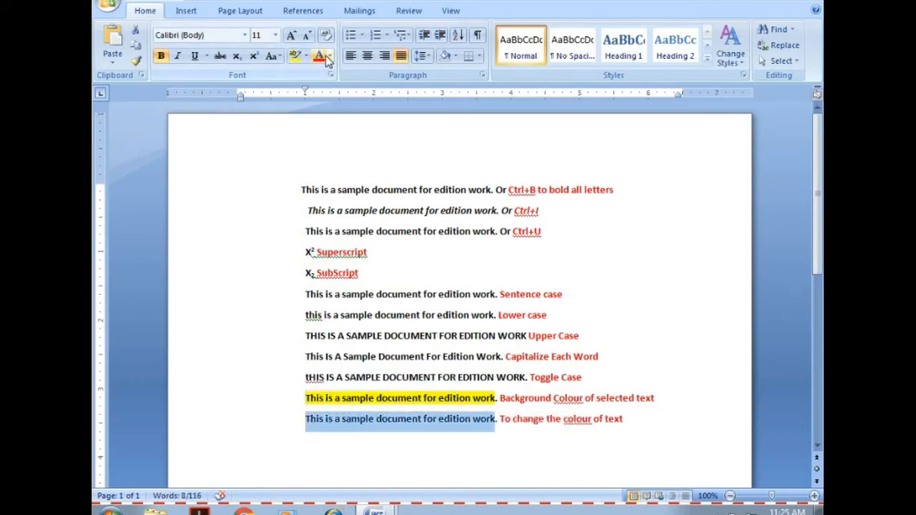
left_click(330, 56)
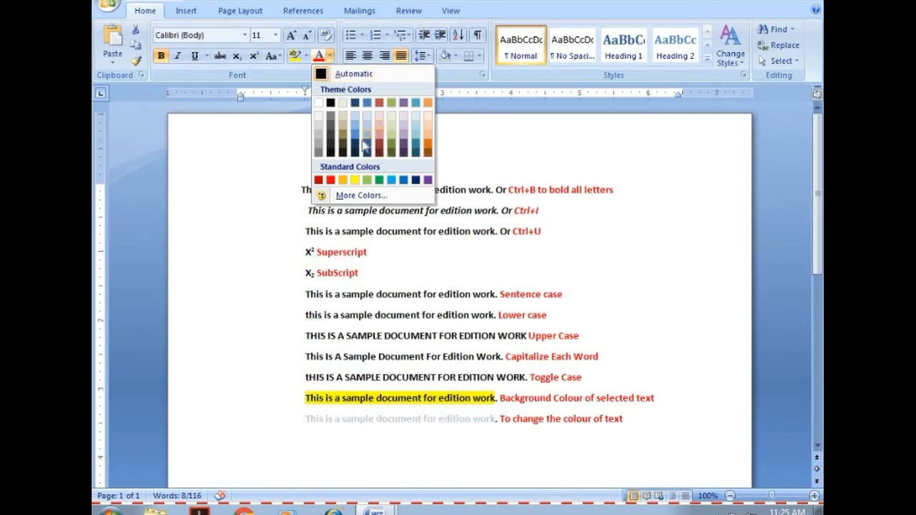
left_click(393, 180)
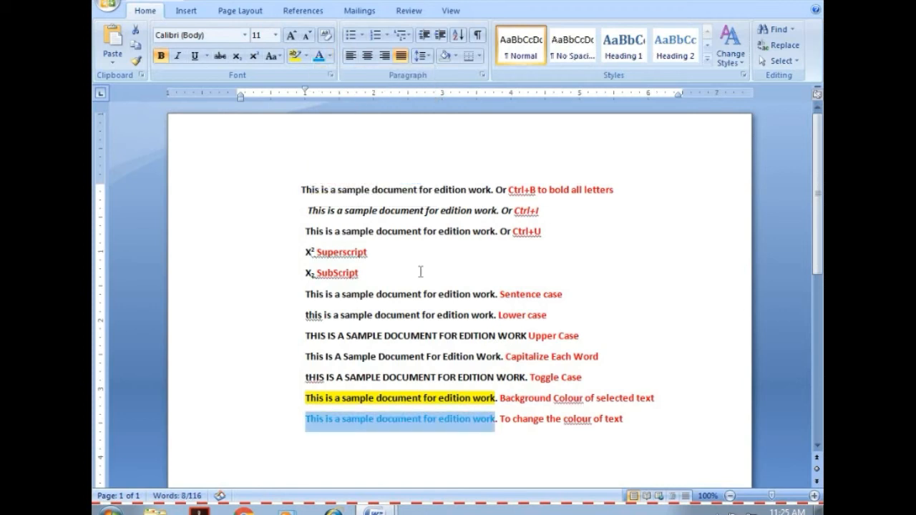
Paste the copied sentence three times in a row on a new line below the light blue sentence.
left_click(647, 423)
key("Return")
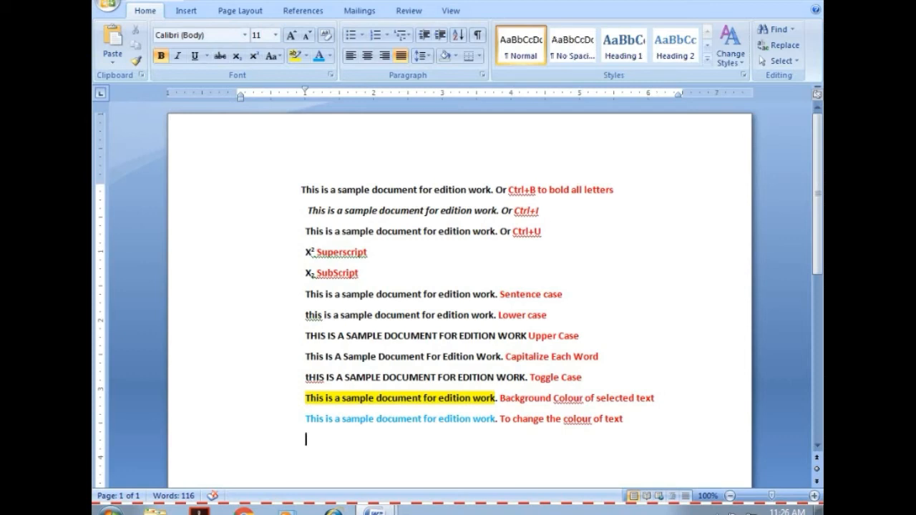
key("ctrl+v")
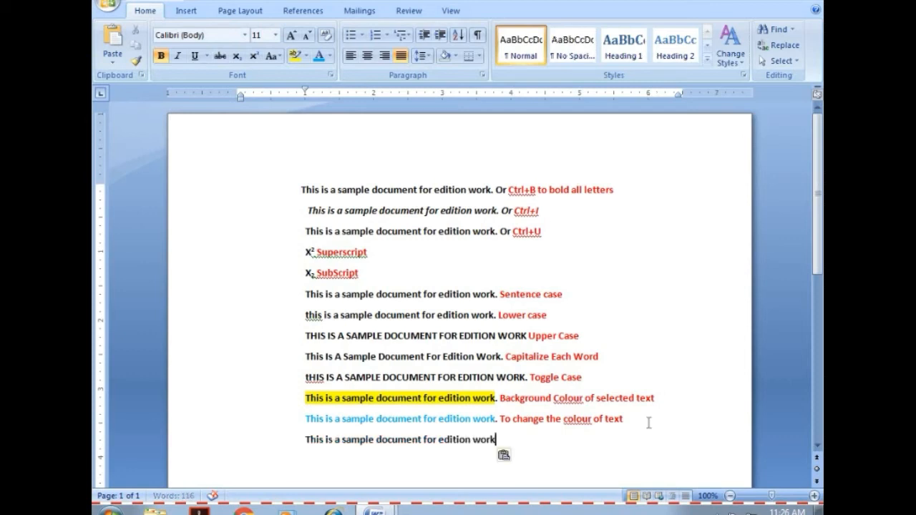
key("ctrl+v")
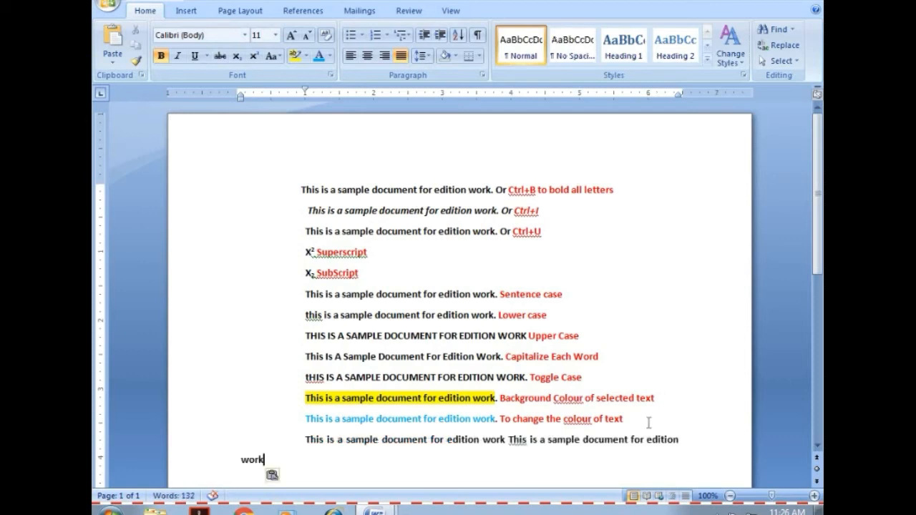
key("ctrl+v")
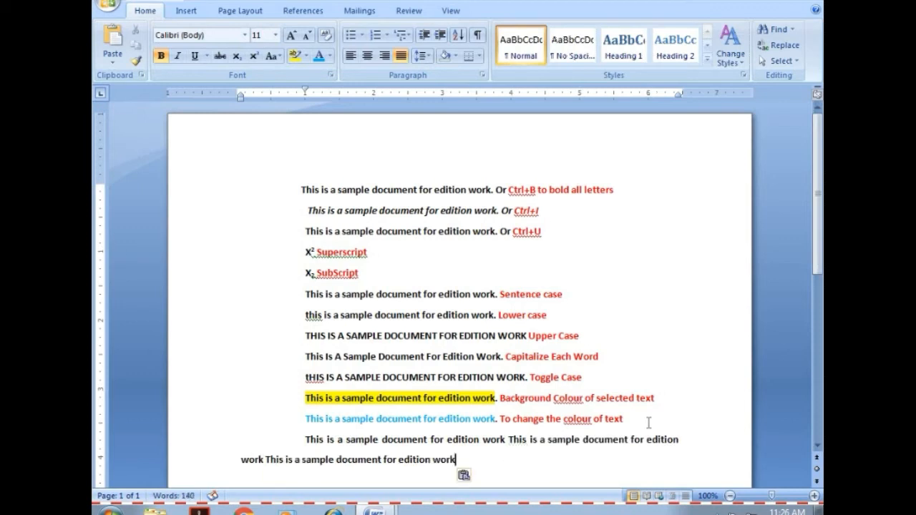
Indent the pasted paragraph's second line to match its first line and left-align the whole paragraph.
left_click(241, 459)
key("Tab")
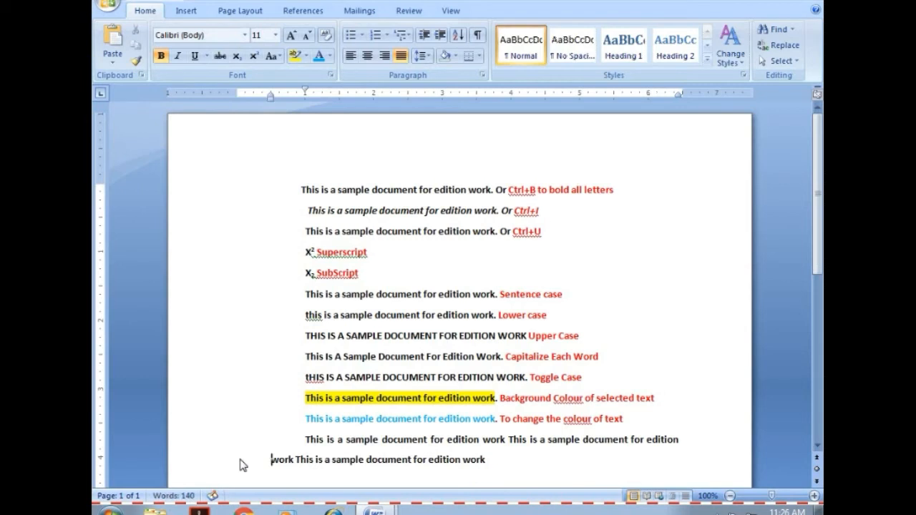
key("Tab")
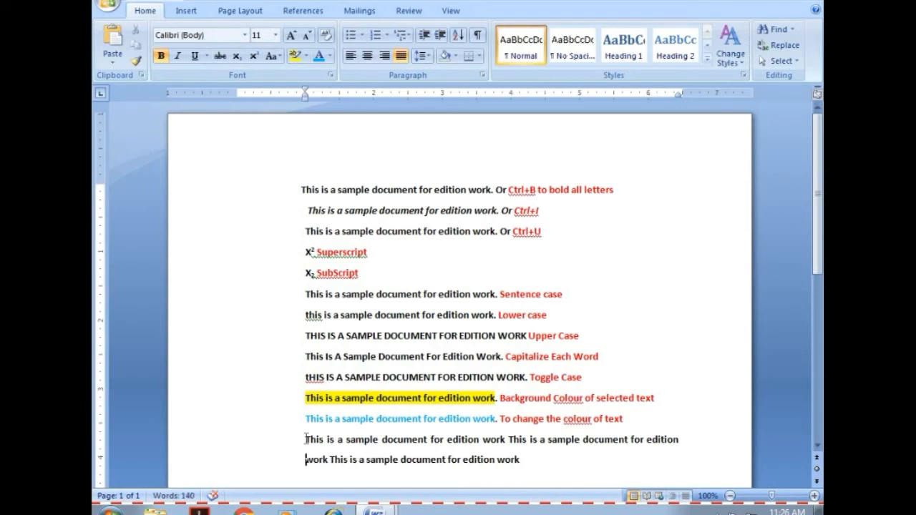
left_click_drag(305, 438, 523, 463)
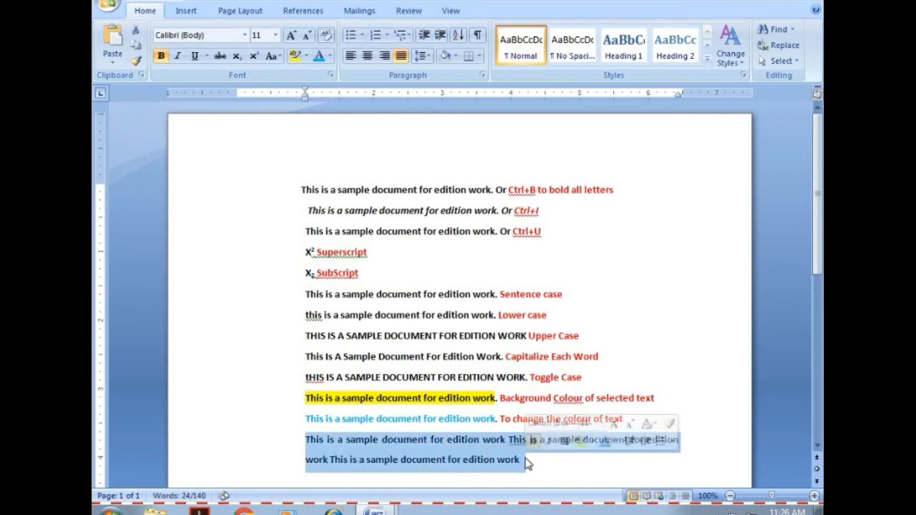
left_click(350, 56)
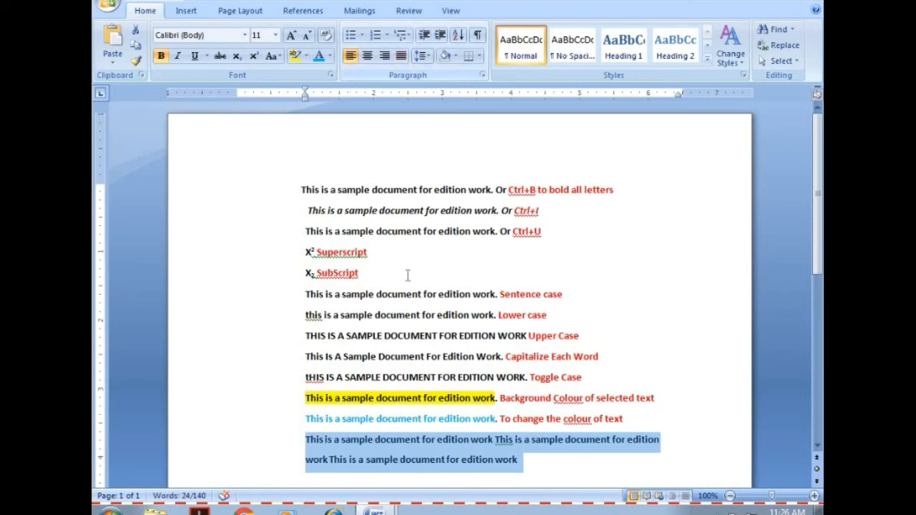
Split the left-aligned paragraph into three separate lines, one sentence on each.
left_click(505, 446)
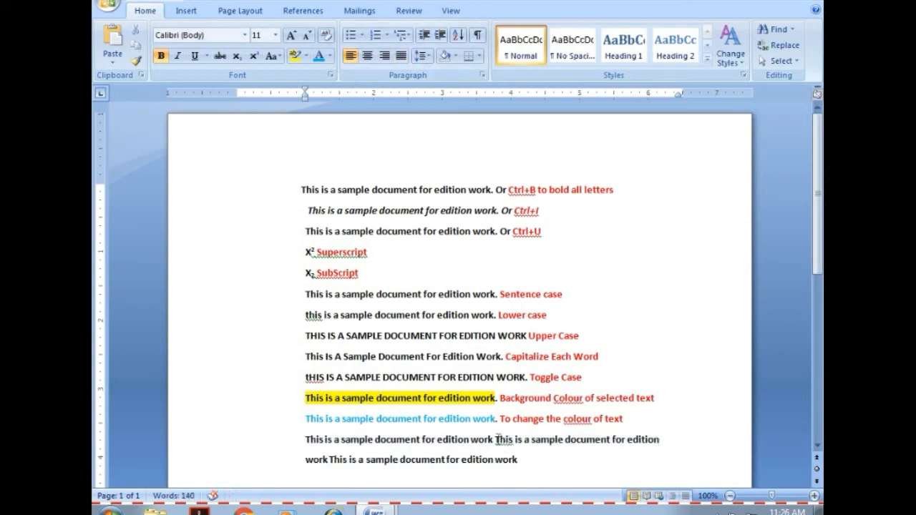
key("Return")
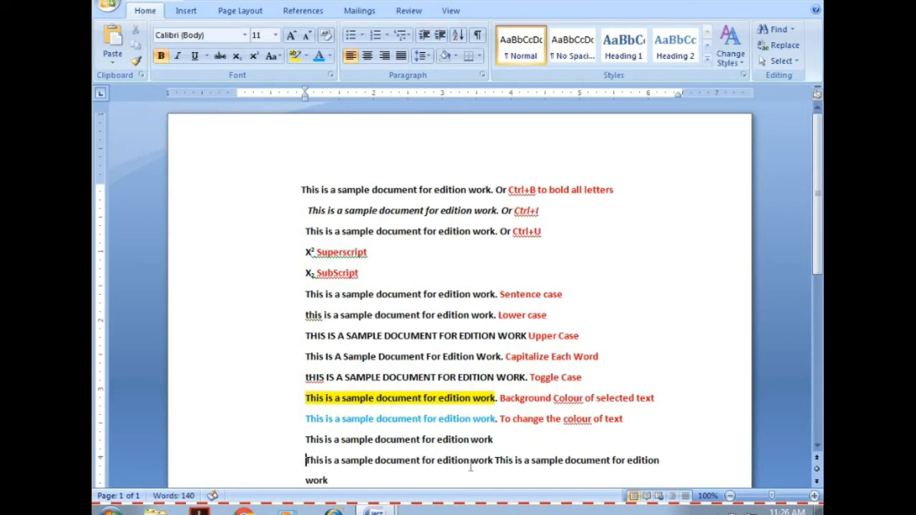
key("Return")
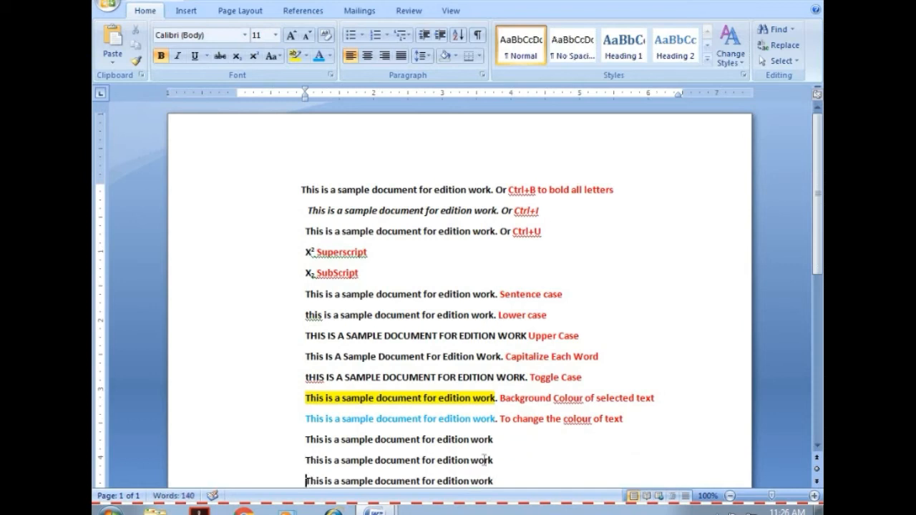
Try centre alignment on the three sample sentences and return them to left alignment.
left_click_drag(306, 437, 495, 480)
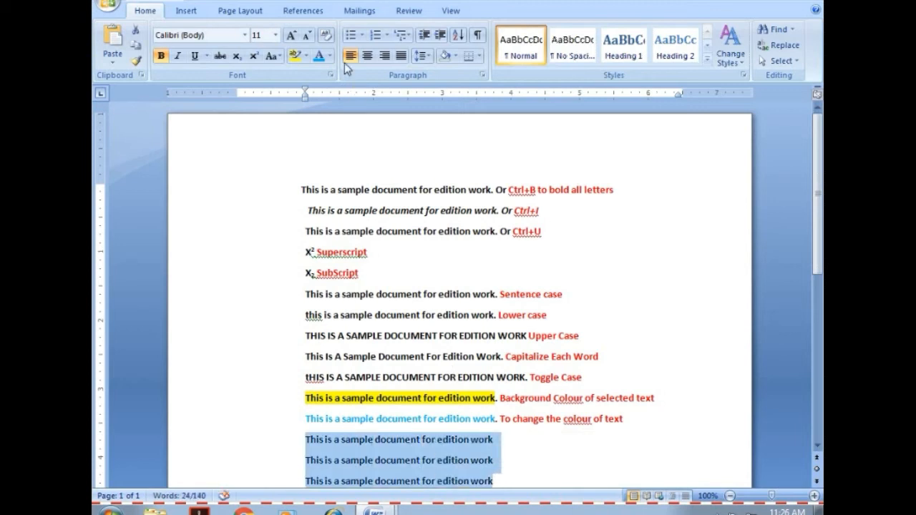
left_click(345, 62)
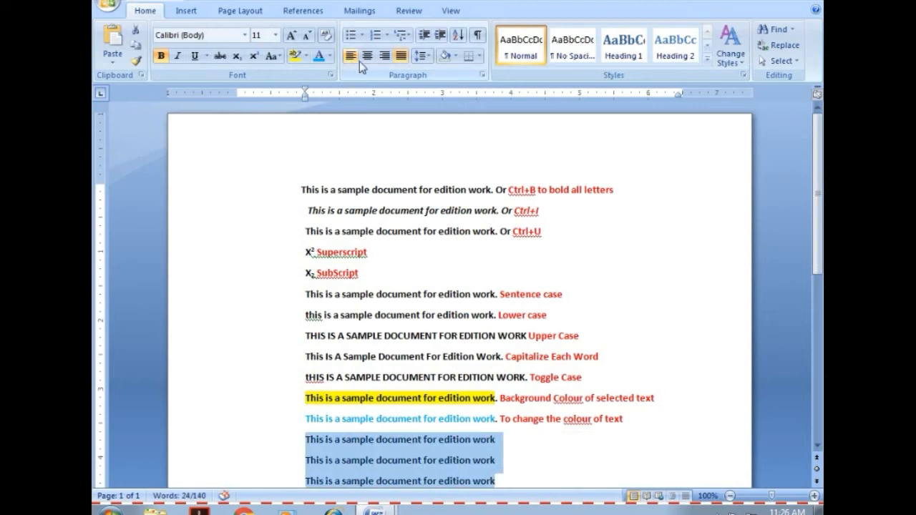
left_click(368, 57)
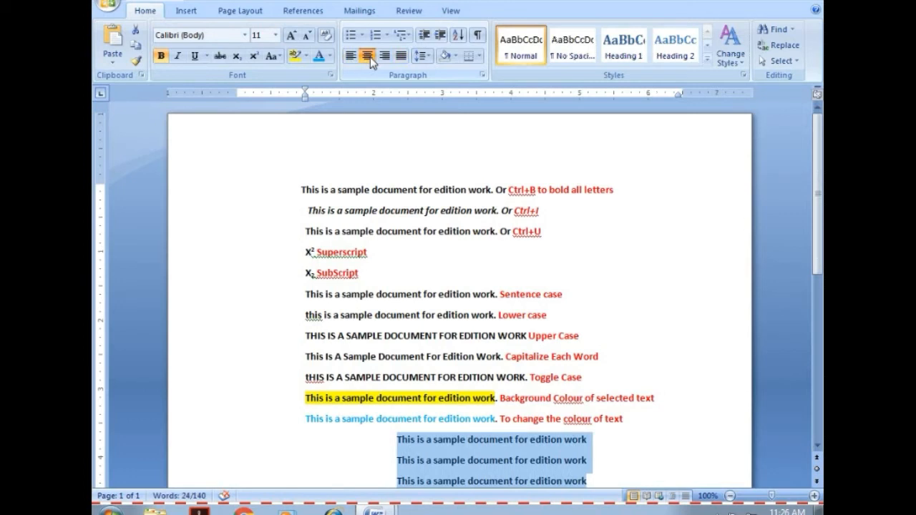
left_click(351, 55)
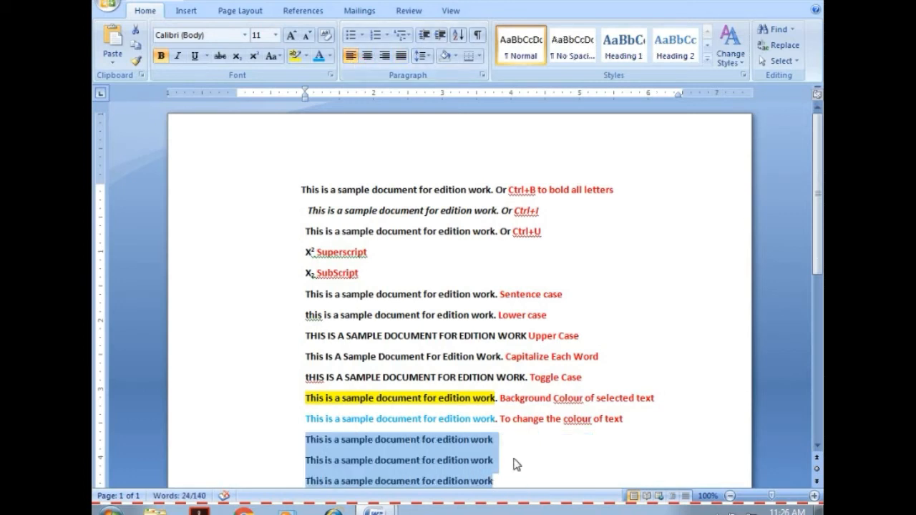
left_click(513, 458)
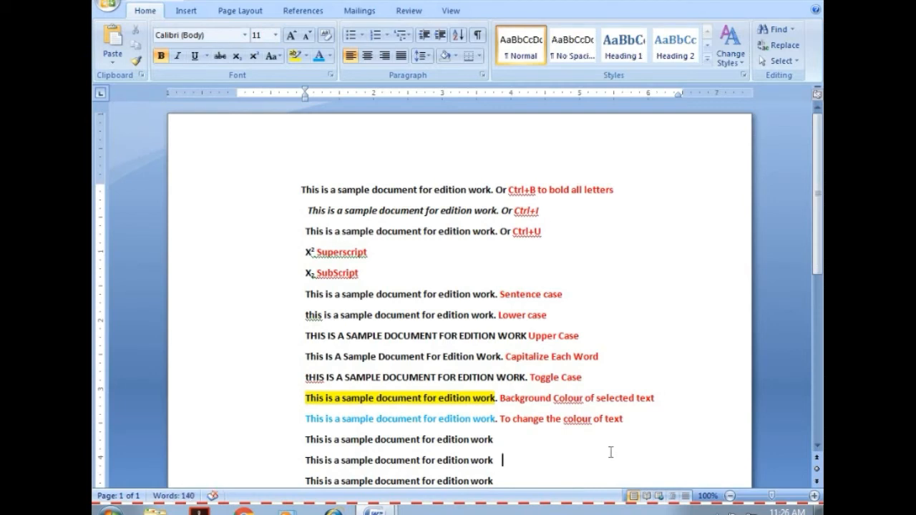
Insert the heading line "Left align" above the three sample sentences and color it red.
left_click(633, 418)
key("Return")
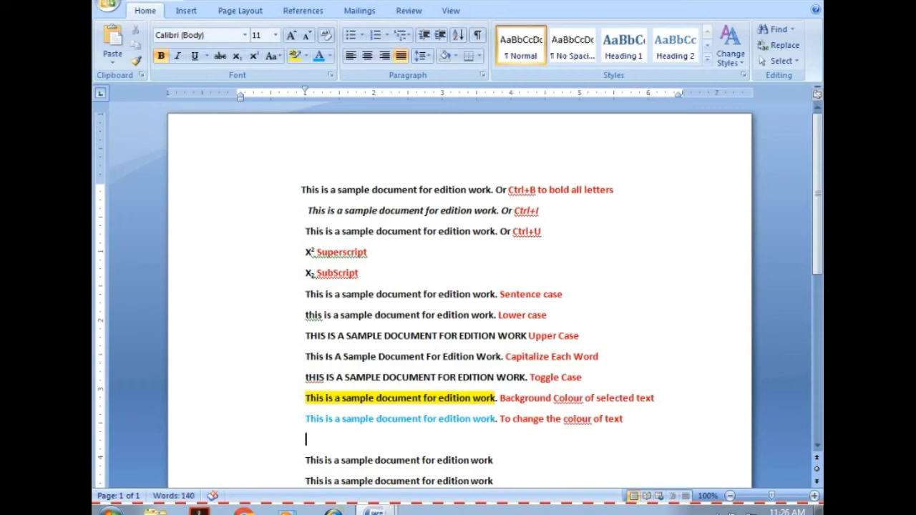
type("Left")
type("al")
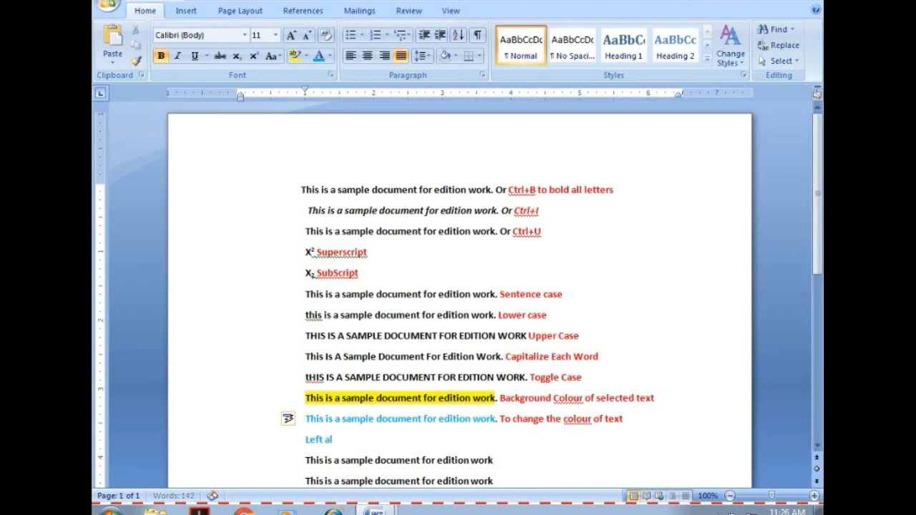
type("ign")
left_click_drag(306, 439, 347, 441)
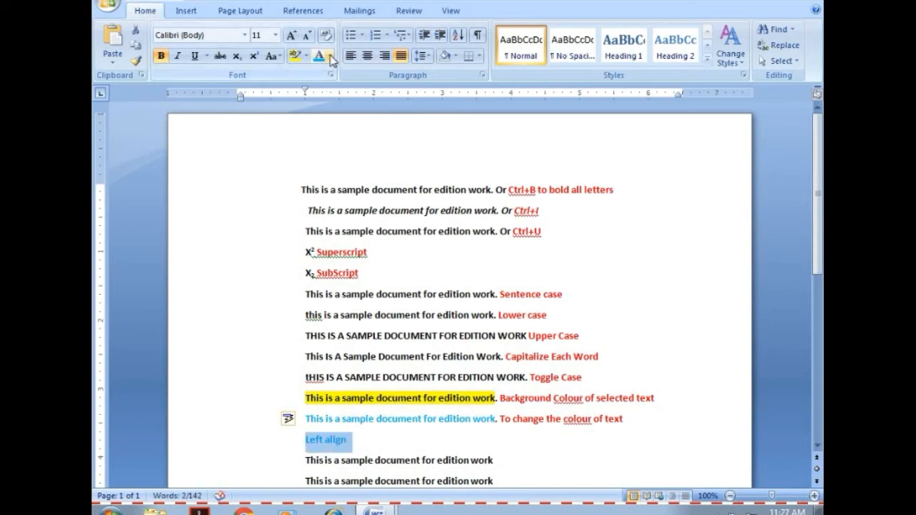
left_click(330, 56)
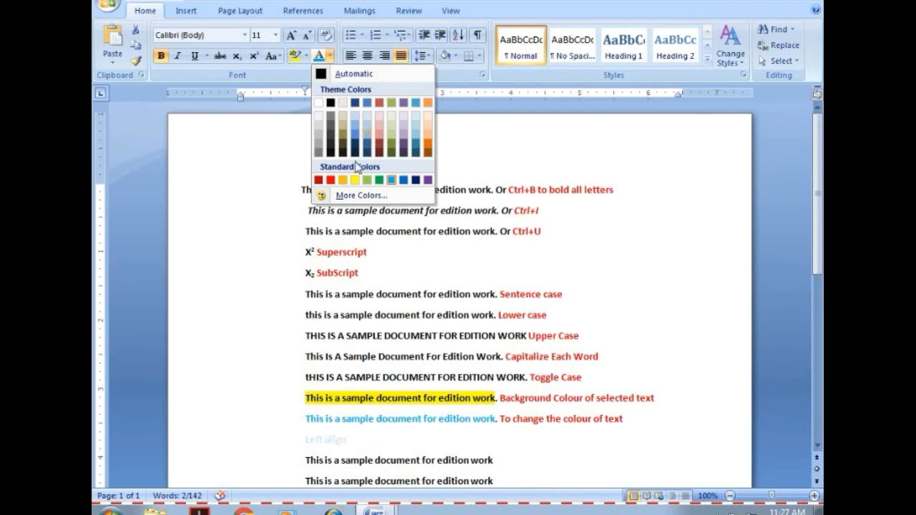
left_click(330, 179)
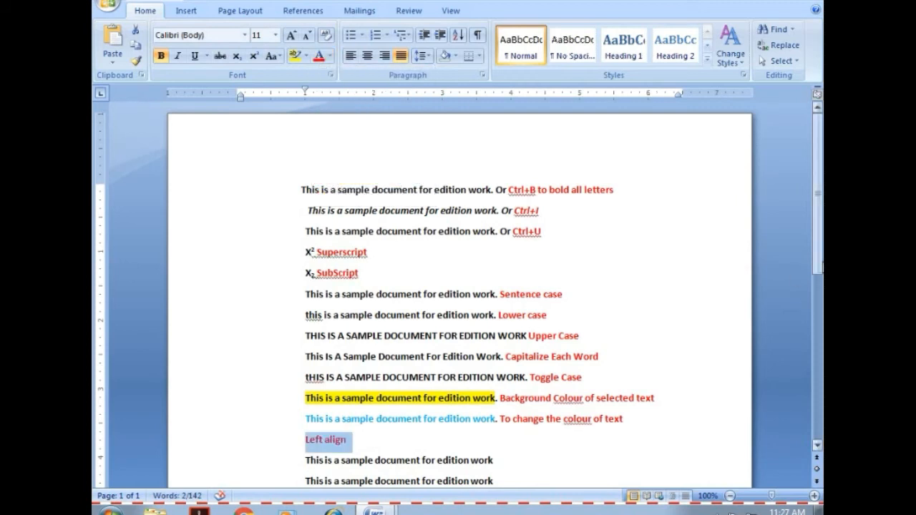
Copy the "Left align" heading with its three sentences and paste the block below the last sentence.
scroll(474, 263, "down", 3)
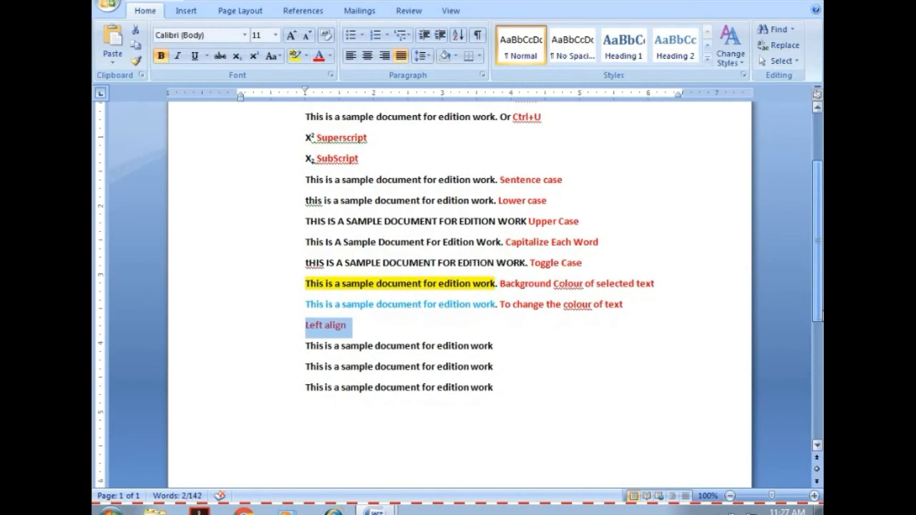
left_click(355, 328)
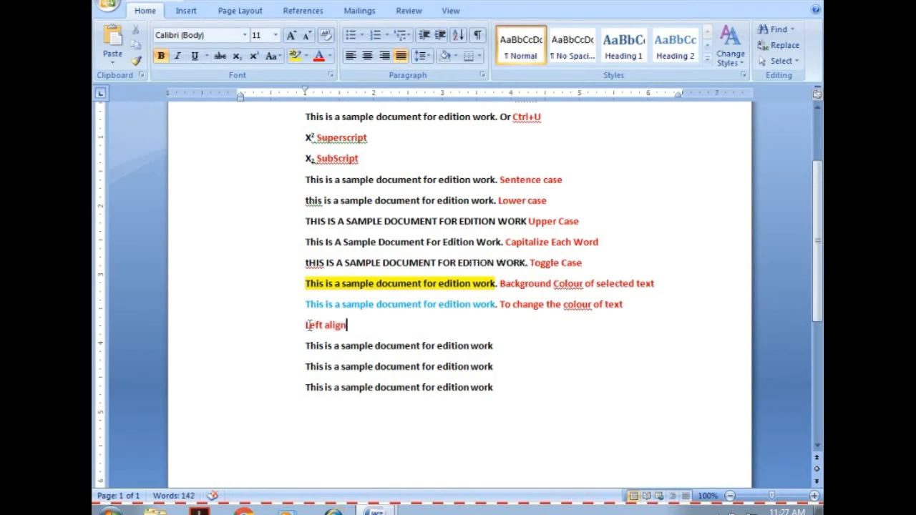
left_click_drag(306, 325, 489, 389)
key("ctrl+c")
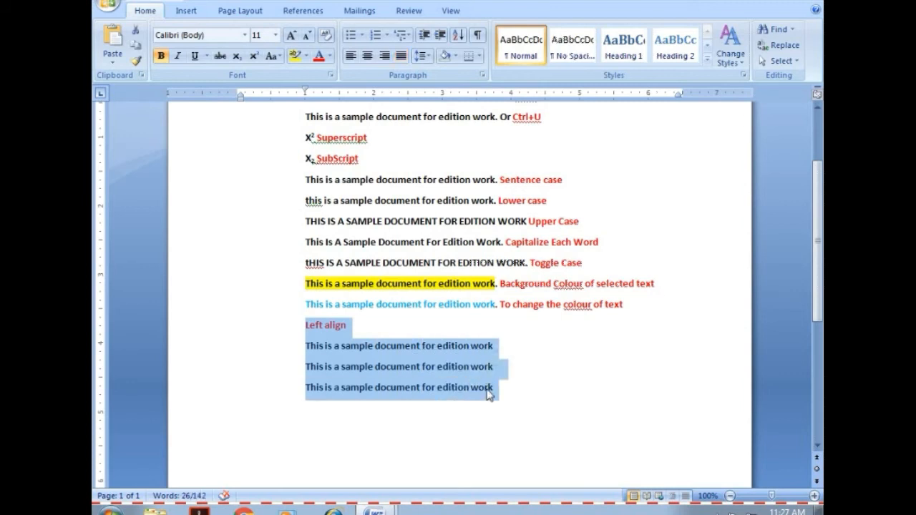
left_click(313, 408)
key("ctrl+v")
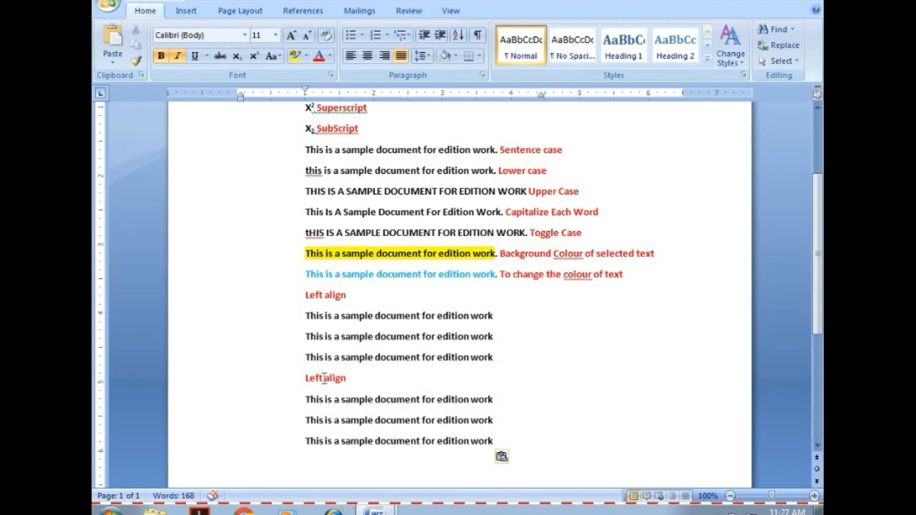
Change the second "Left align" heading to "Center align" and centre the three sample sentences below it.
left_click_drag(325, 379, 308, 380)
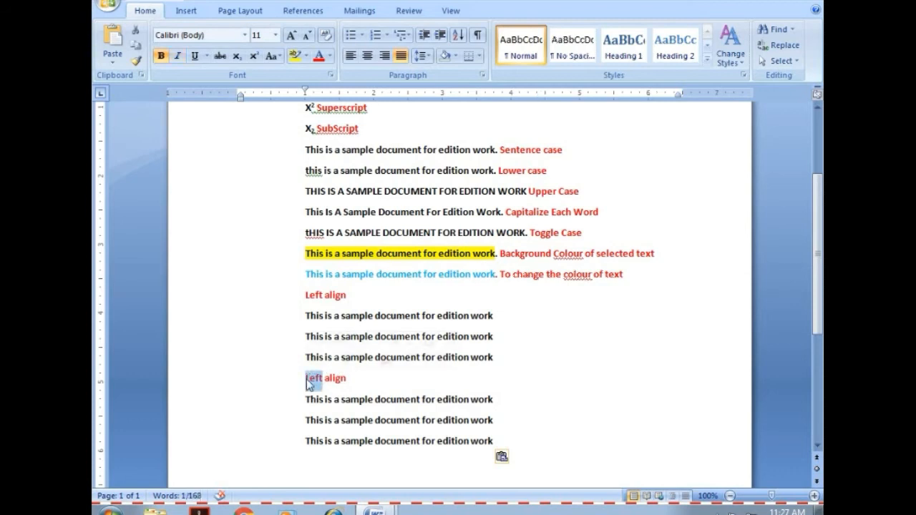
type("Cent")
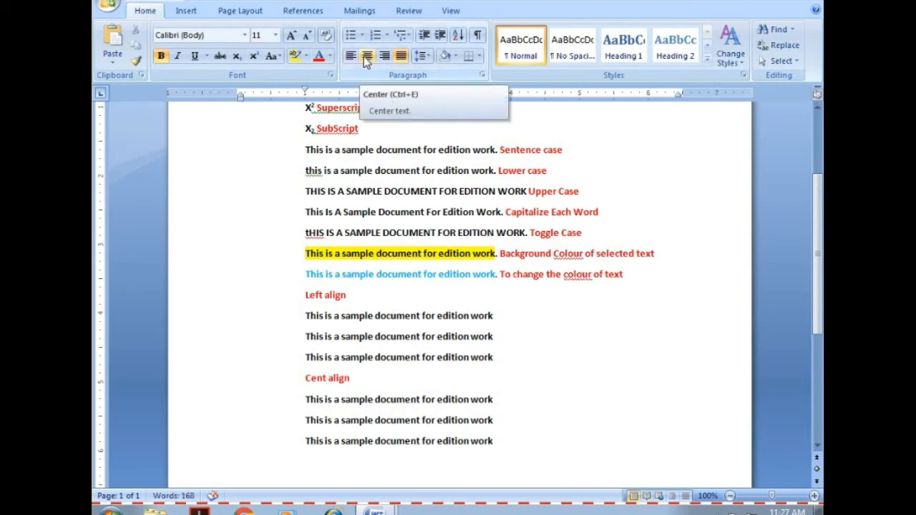
type("er")
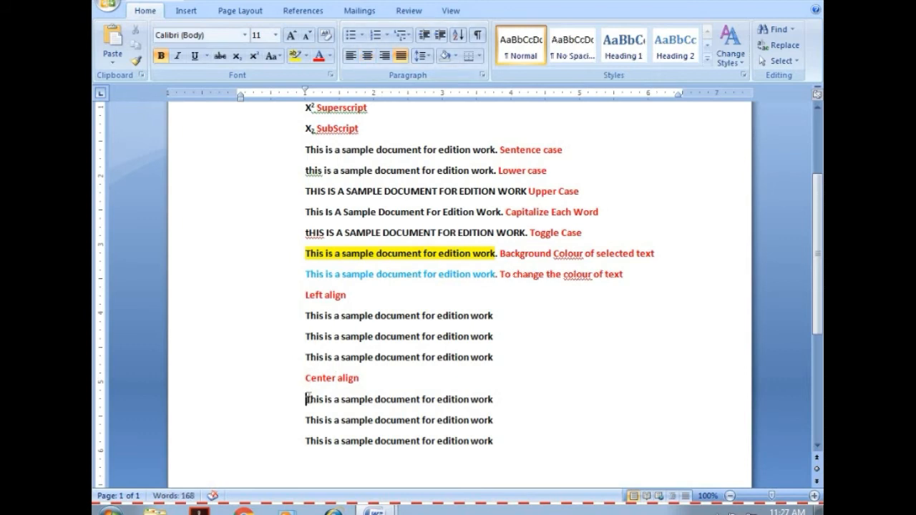
left_click_drag(307, 399, 499, 443)
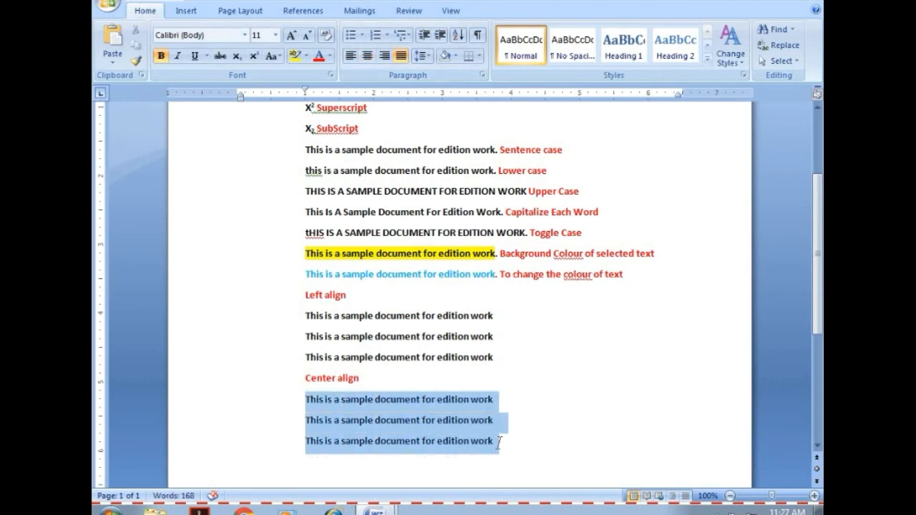
left_click(364, 58)
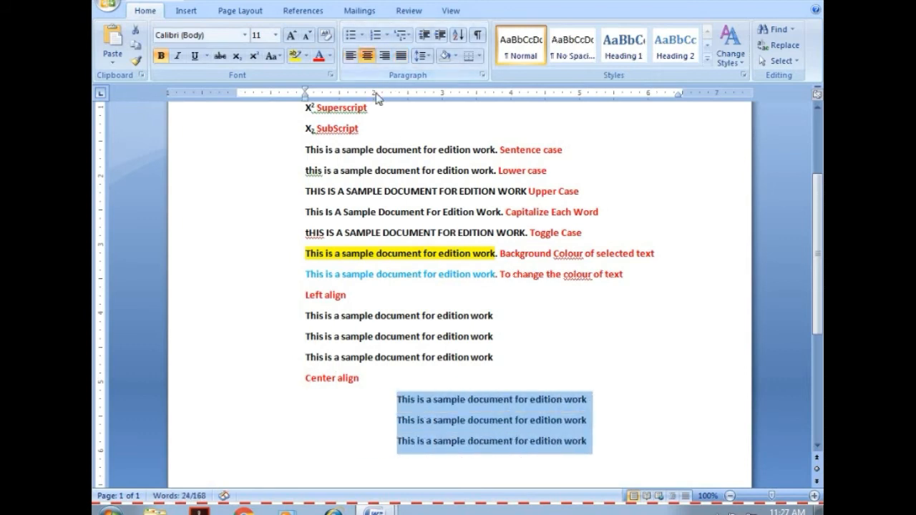
Paste another copy of the "Left align" block below the centred sentences and change its heading to "Right align".
left_click(597, 447)
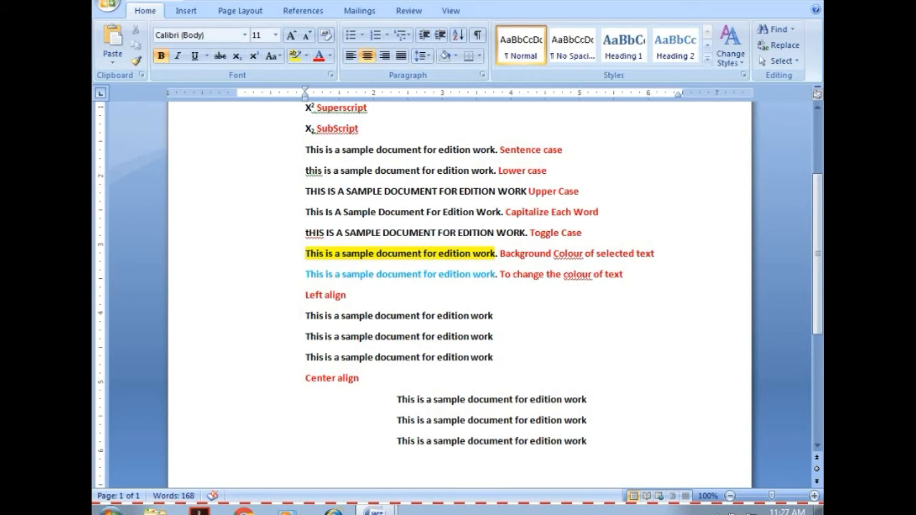
key("ctrl+v")
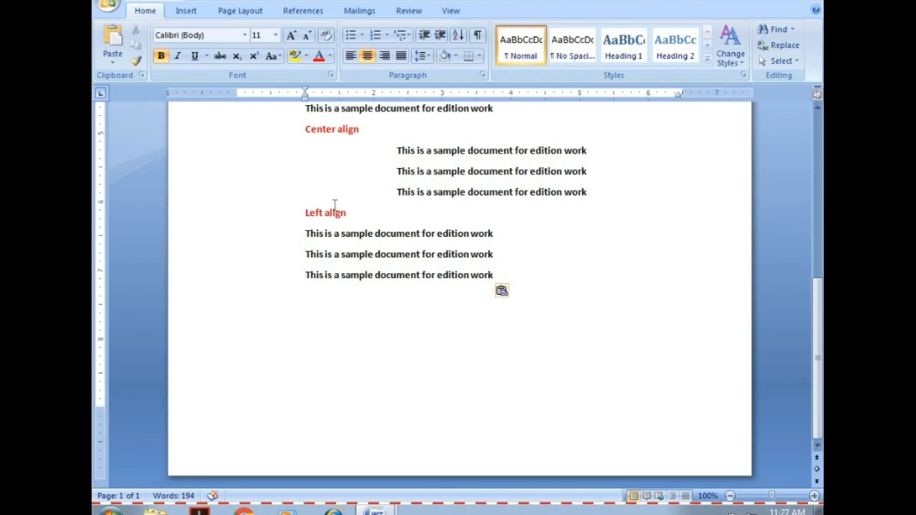
left_click_drag(325, 213, 310, 217)
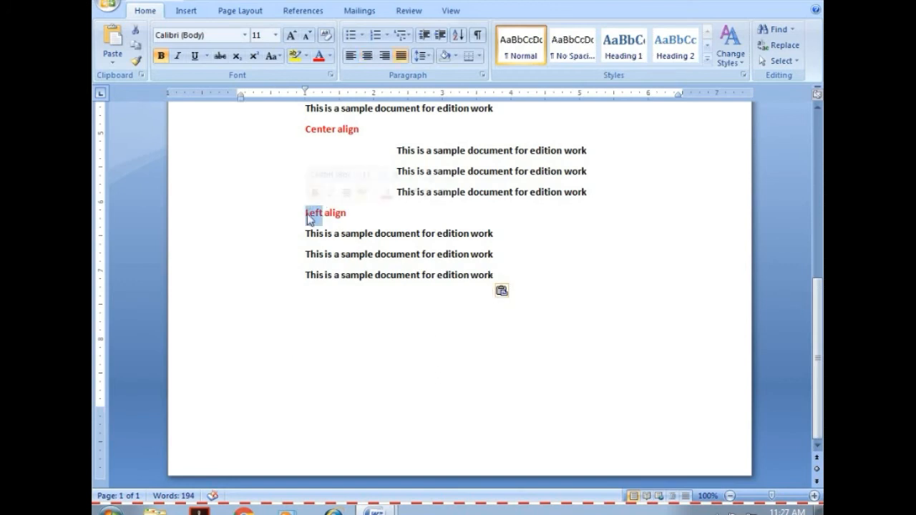
type("Right")
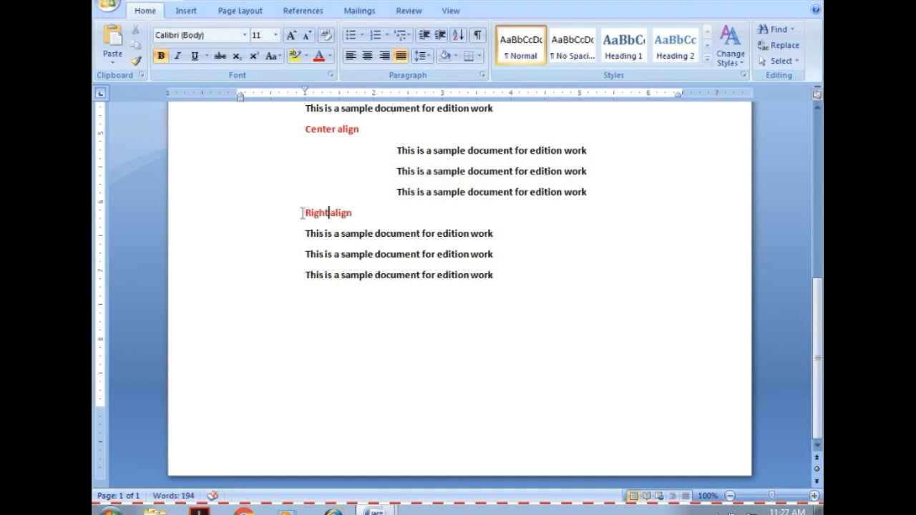
Right-align the three sample sentences under the "Right align" heading.
left_click_drag(303, 213, 504, 303)
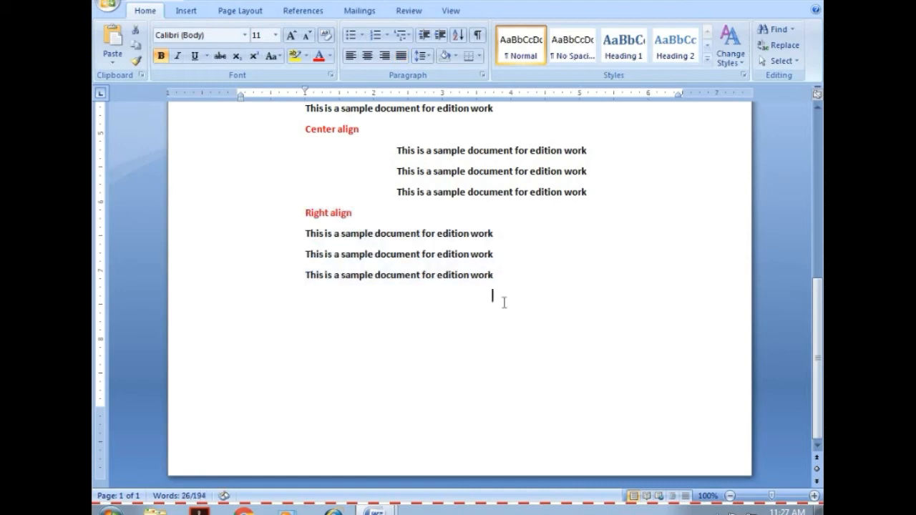
left_click_drag(305, 233, 495, 278)
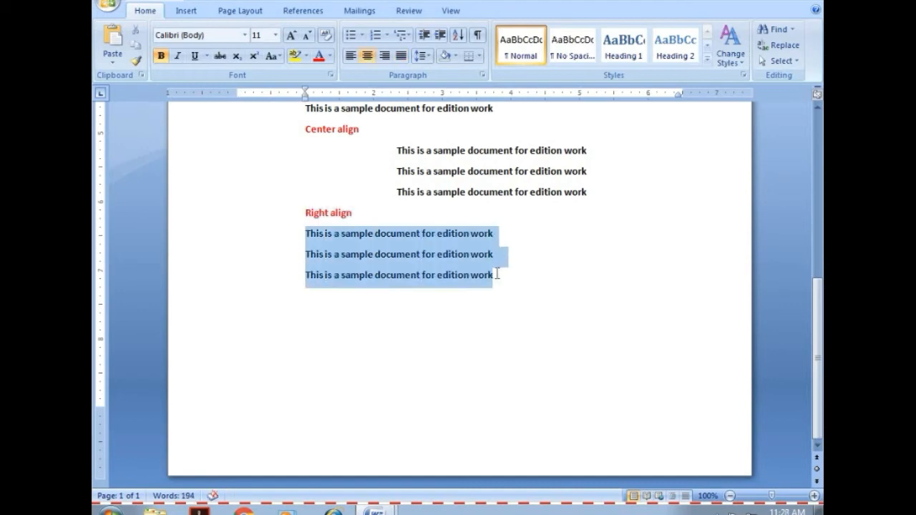
left_click(385, 55)
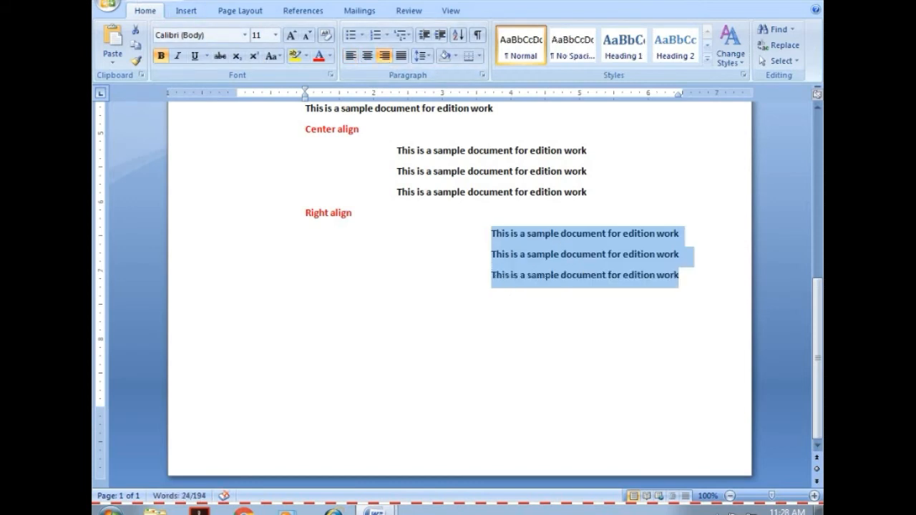
Save the document as a Word Document named "msword" in the You Tube folder of My Documents.
key("ctrl+s")
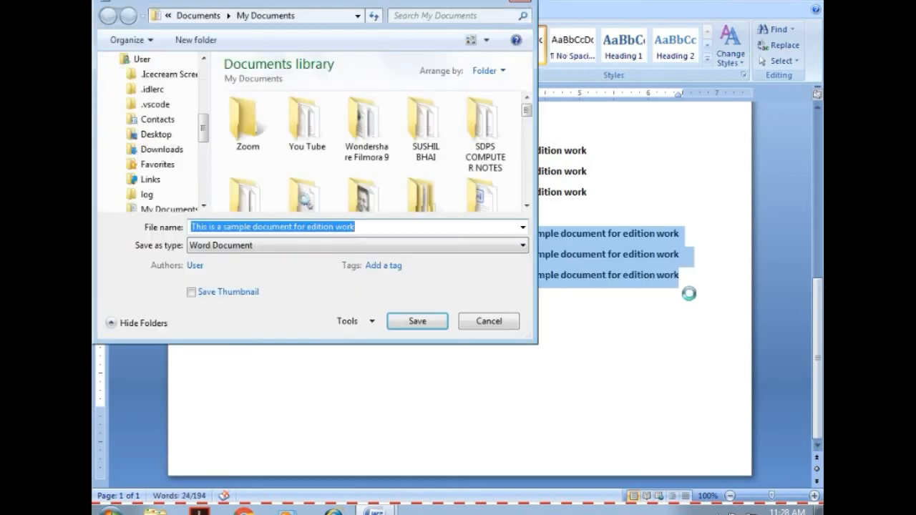
left_click(305, 132)
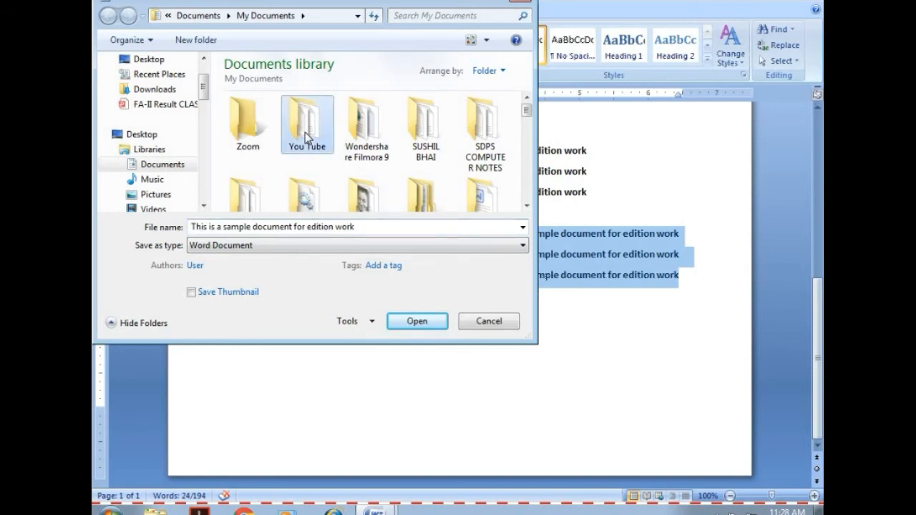
double_click(305, 132)
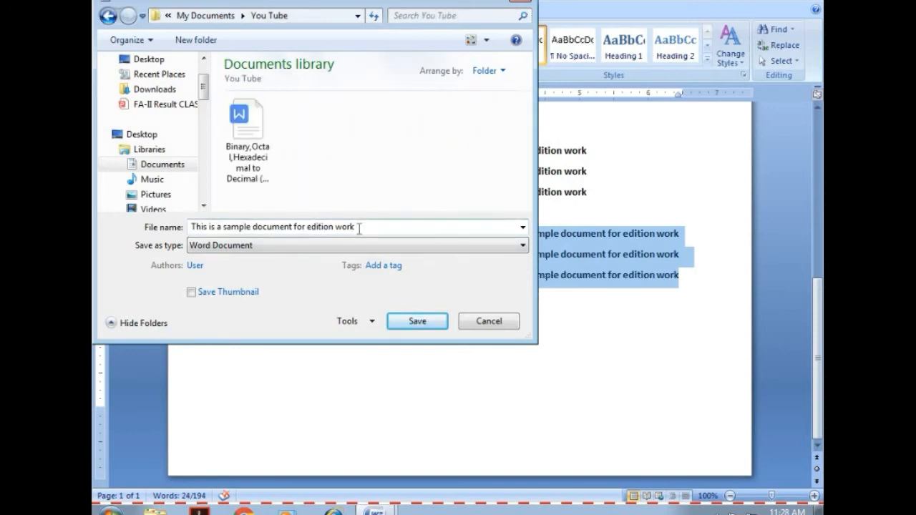
left_click_drag(359, 228, 226, 224)
type("msword")
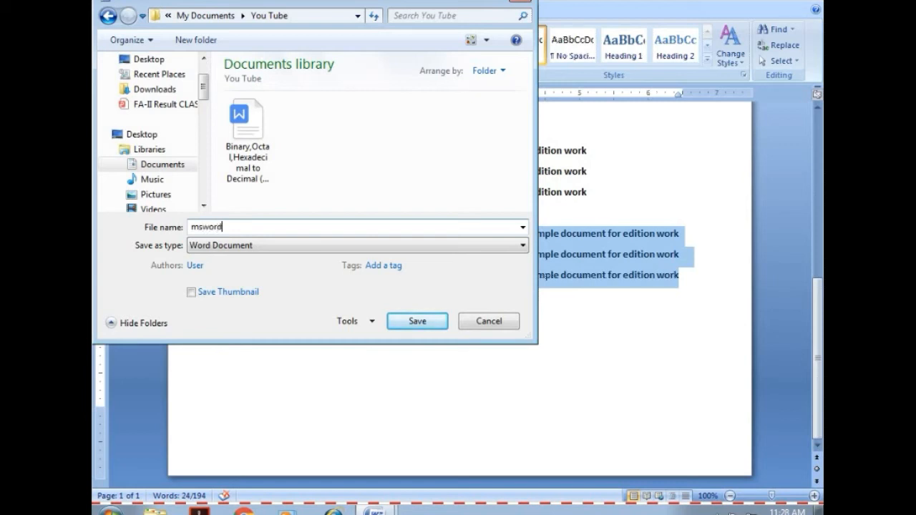
left_click(418, 322)
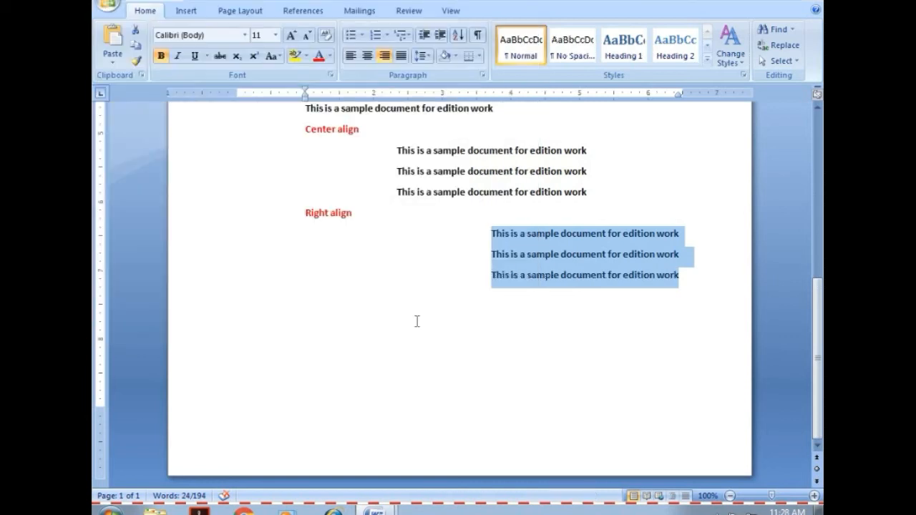
Paste another copy of the "Left align" block below the right-aligned sentences and change its heading to "Justify".
left_click(696, 278)
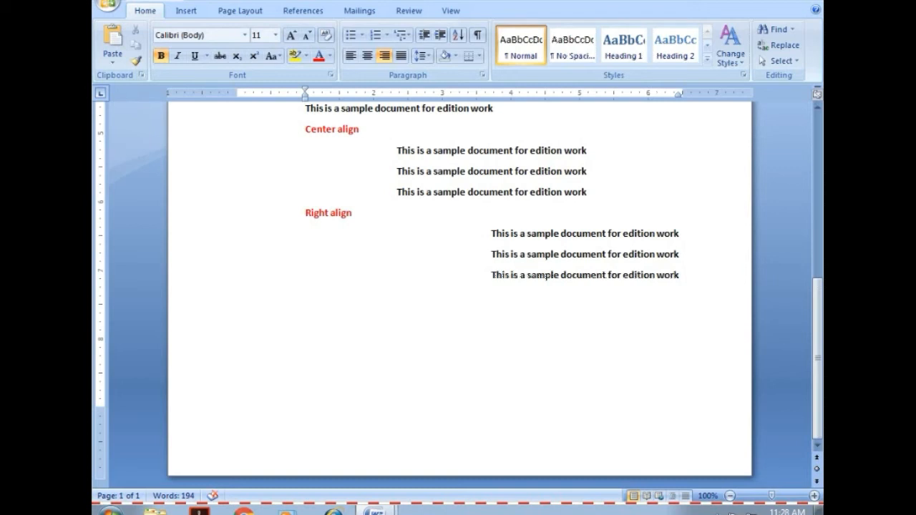
left_click(398, 57)
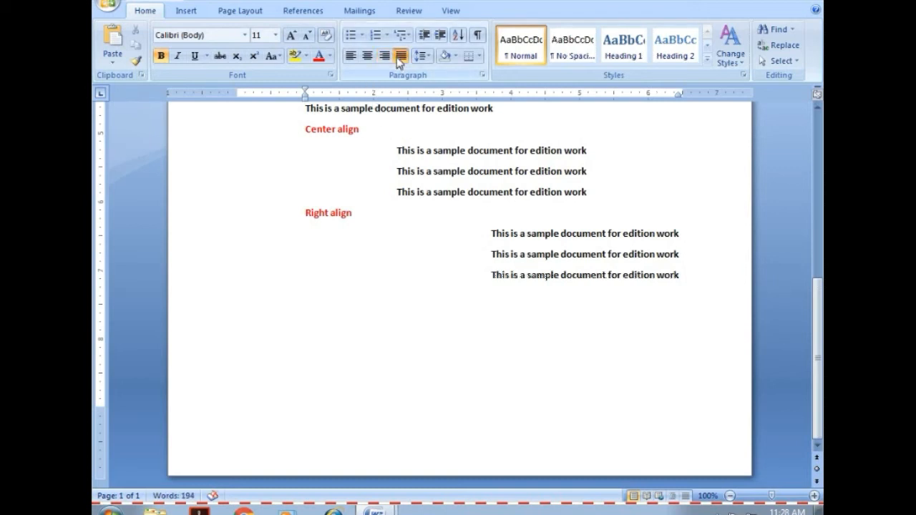
type("Ju")
key("BackSpace")
key("BackSpace")
type("Left align This is a sample document for edition work This is a sample document for edition work This is a sample document for edition work")
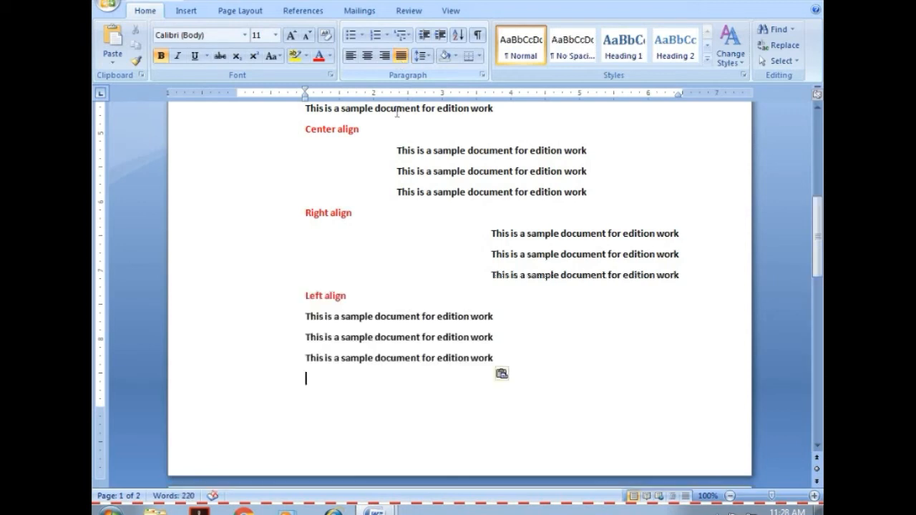
left_click_drag(346, 295, 313, 297)
type("Justif")
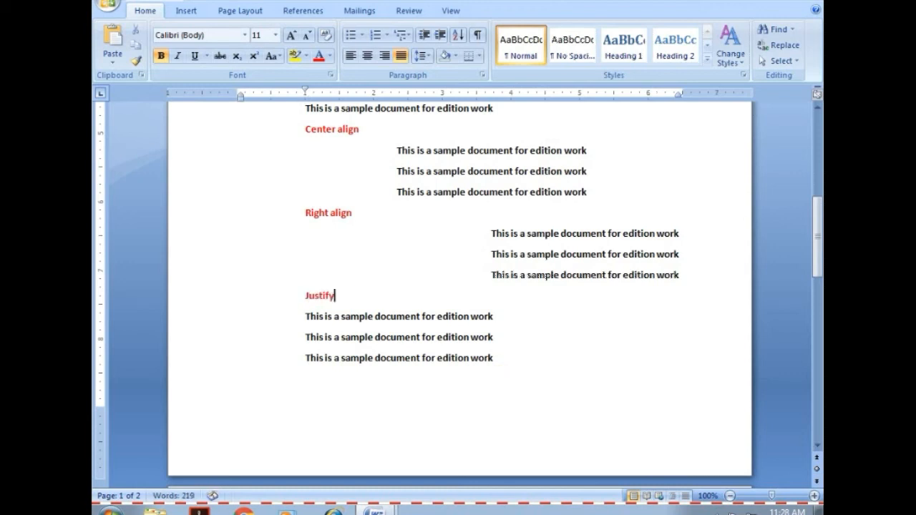
type("y")
Join the three sentences under "Justify" into one paragraph, ending each sentence with a period.
left_click(495, 320)
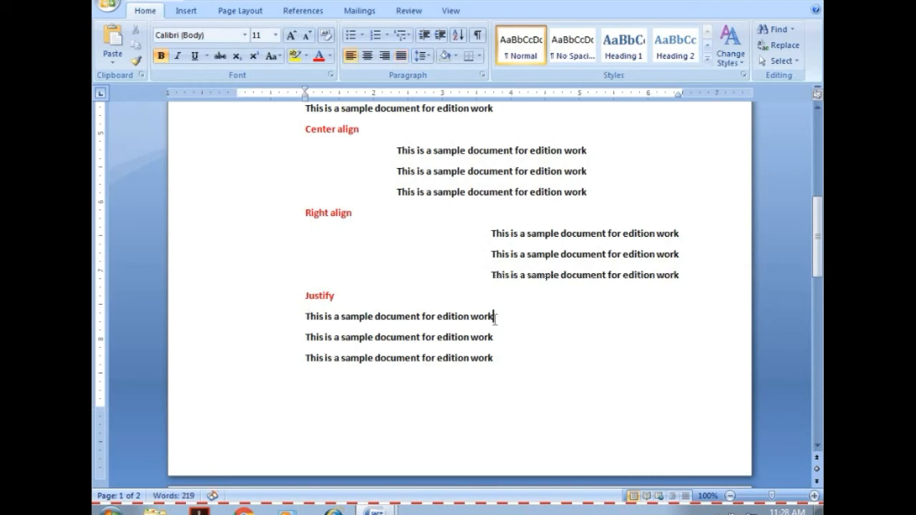
type(".")
key("Delete")
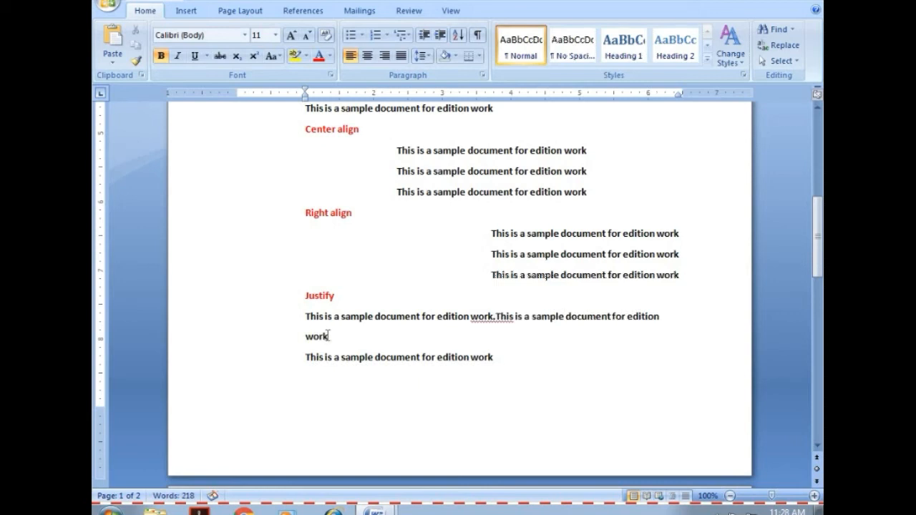
type(".")
key("Delete")
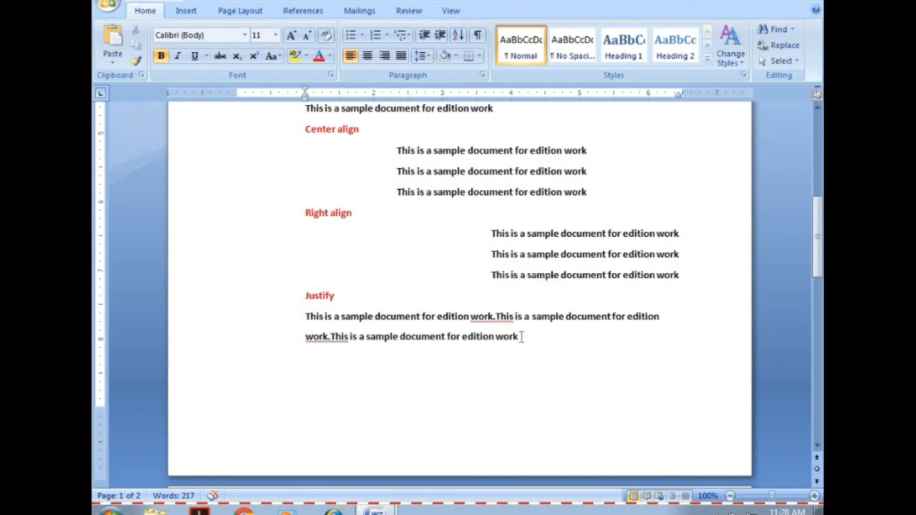
type(".")
Justify the paragraph under the "Justify" heading and add a space after each of its first two sentences.
left_click(496, 316)
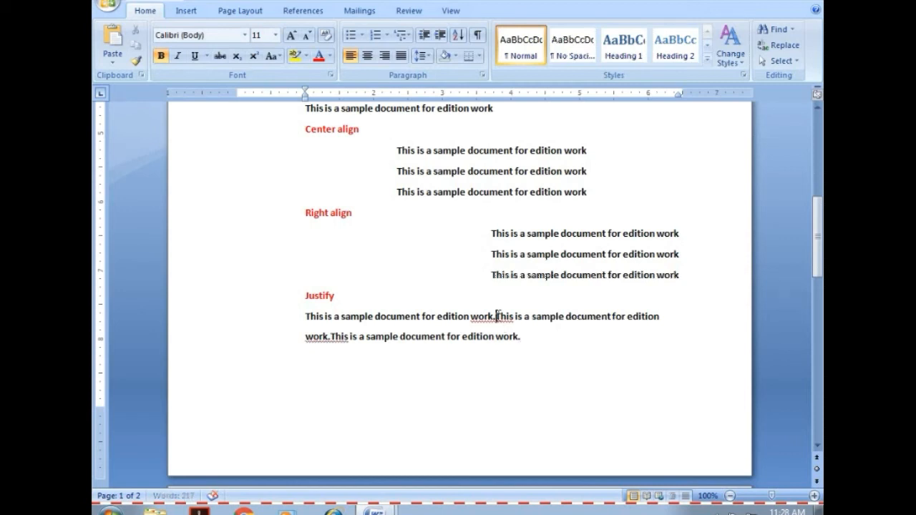
left_click(401, 57)
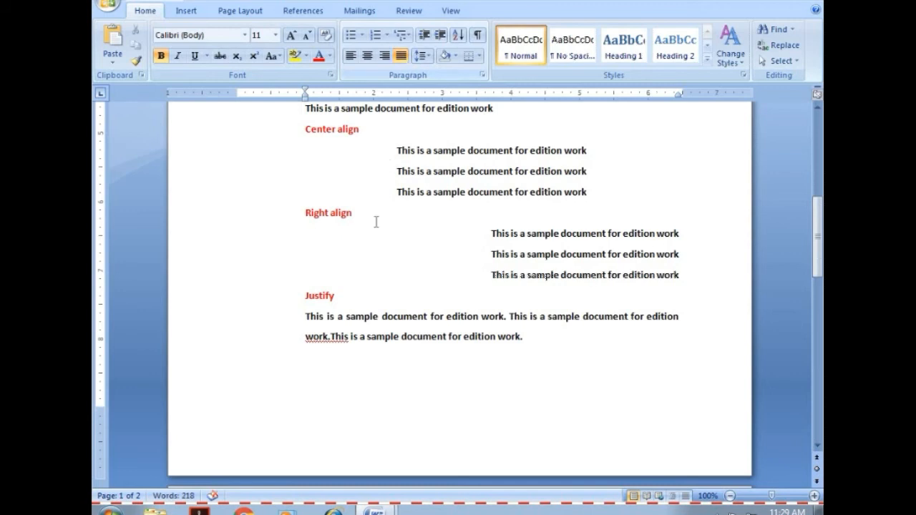
left_click(331, 336)
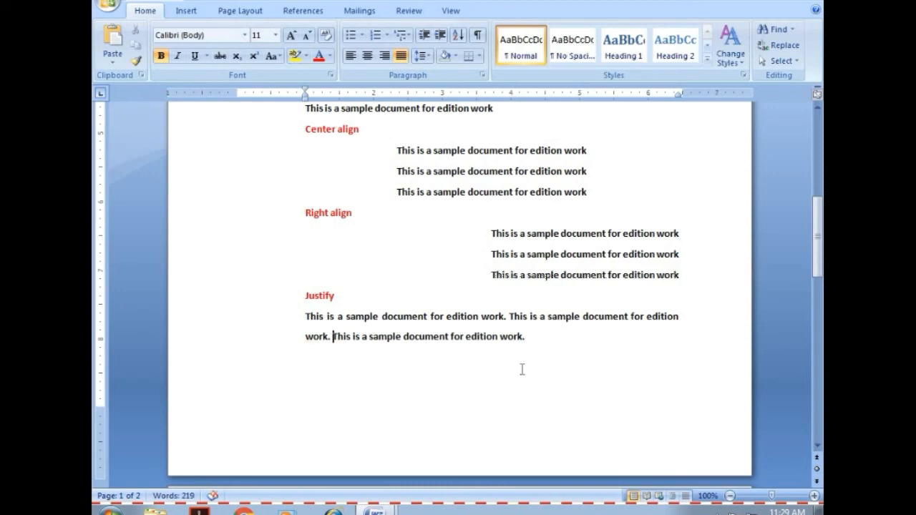
Add the line "Unordered List" below the justified paragraph.
left_click(536, 335)
key("Return")
type("Unordered ")
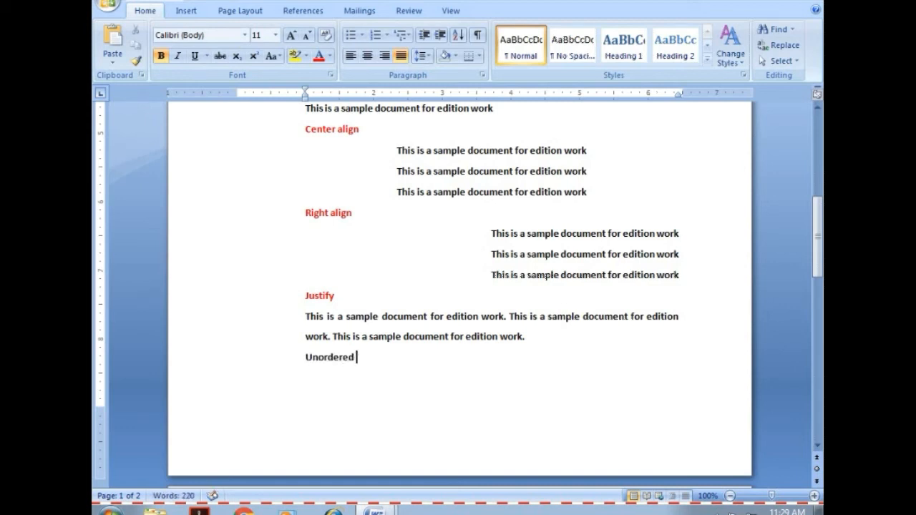
type("List")
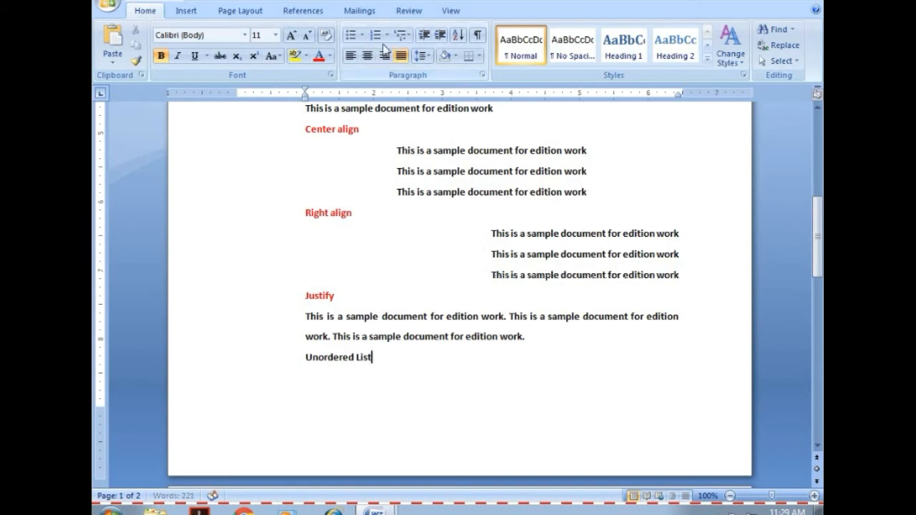
Start a bulleted list on a new line below "Unordered List" using the multicoloured bullet from the Bullet Library.
left_click(363, 35)
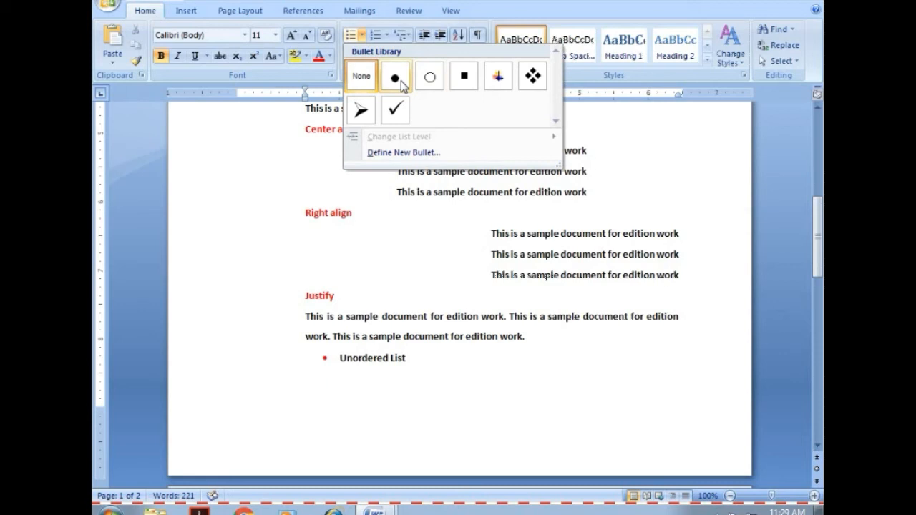
left_click(381, 357)
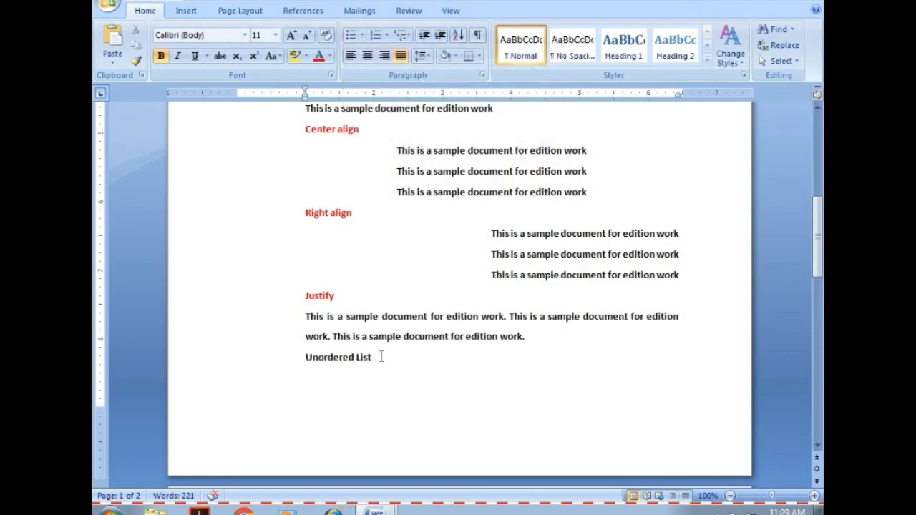
key("Return")
left_click(364, 36)
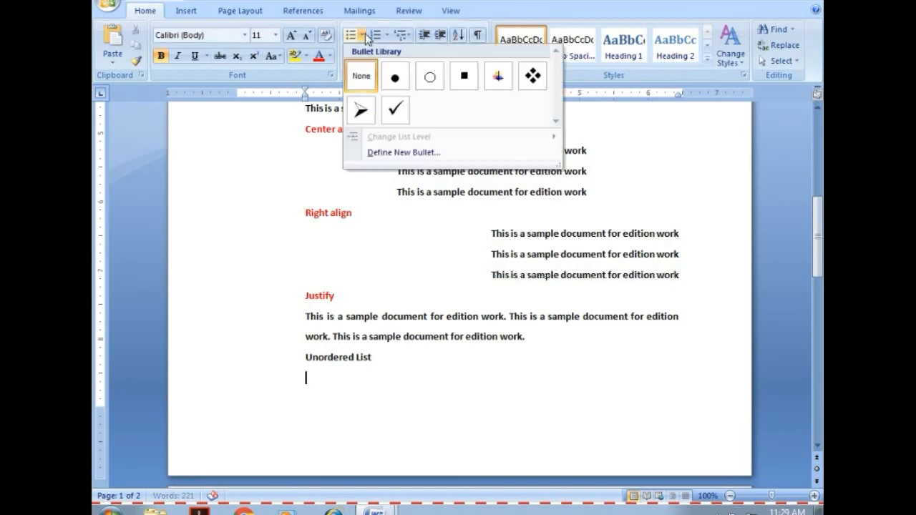
left_click(494, 78)
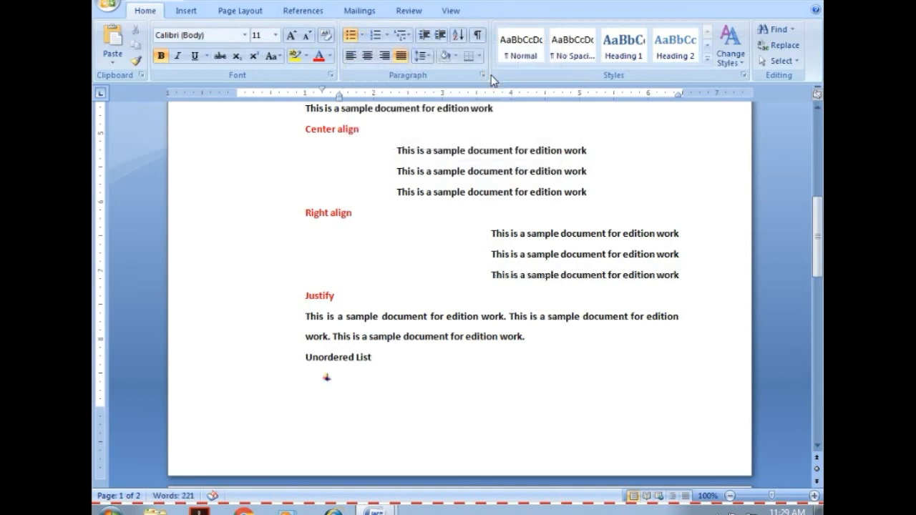
Enter "First class" and "Second class" as the list's first two items.
type("First class")
key("Return")
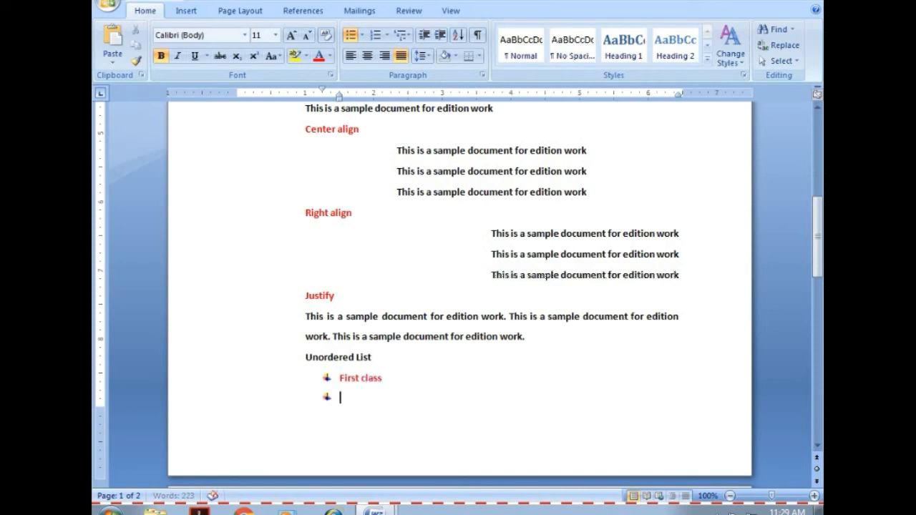
type("Second class")
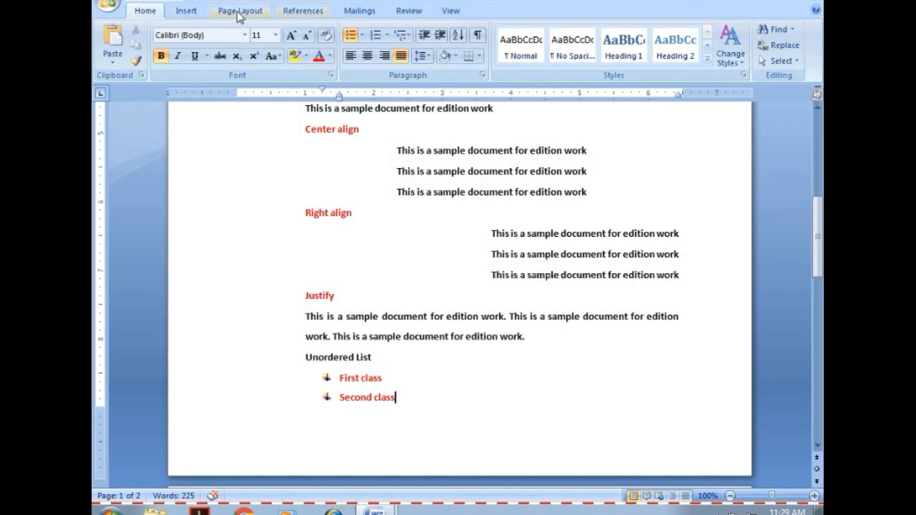
Change the bullets of "First class" and "Second class" to the four-diamond symbol from the Bullet Library.
left_click(363, 35)
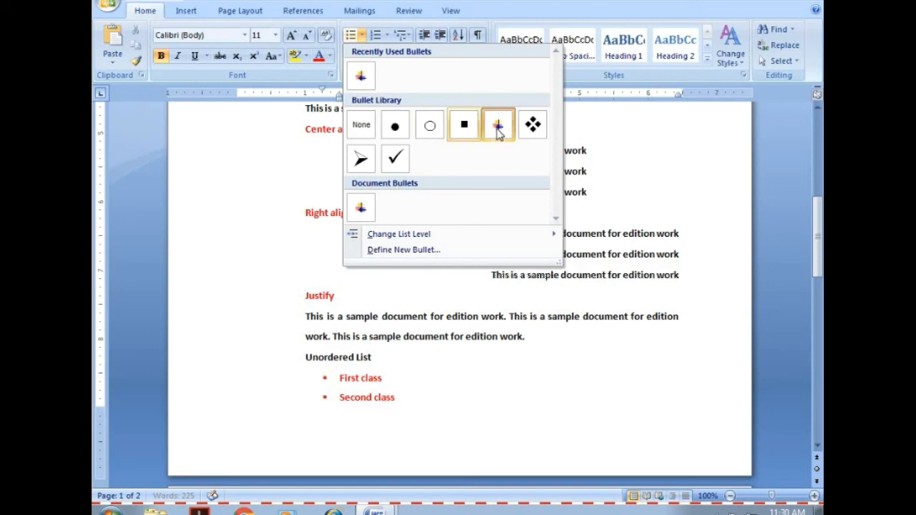
left_click(399, 401)
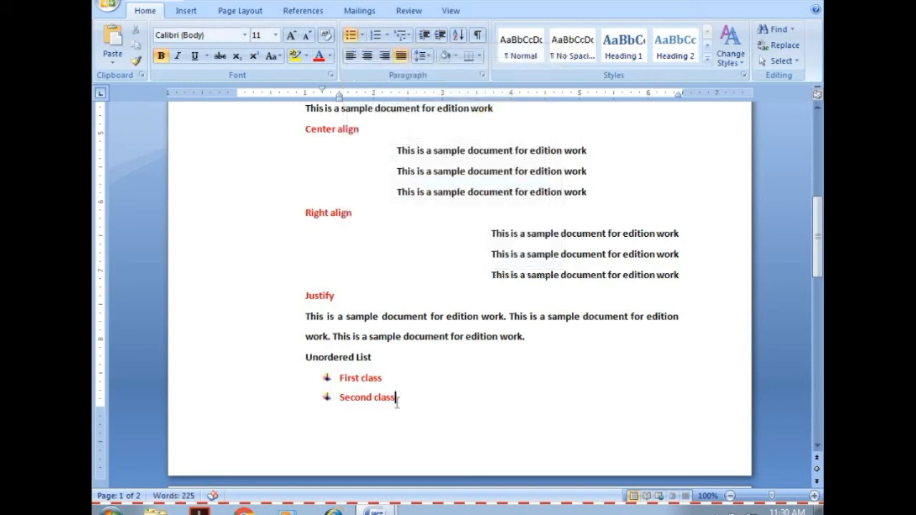
left_click_drag(395, 397, 292, 384)
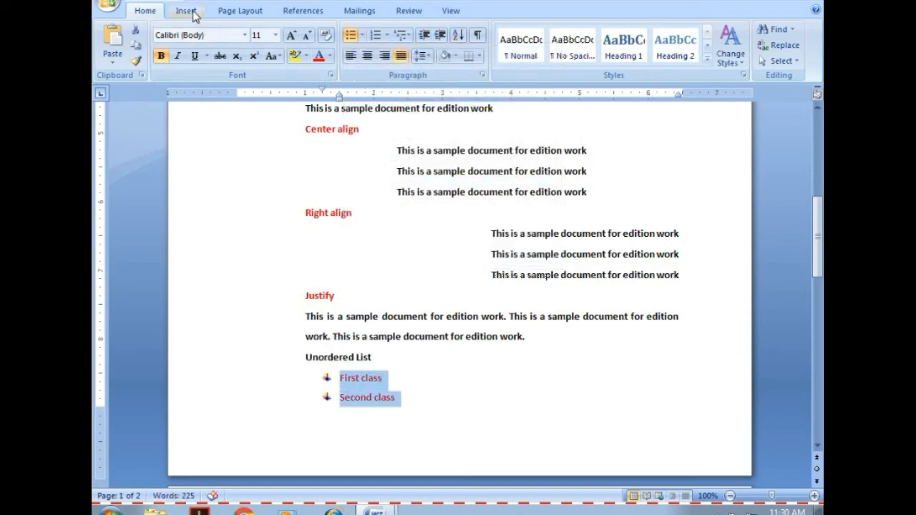
left_click(363, 36)
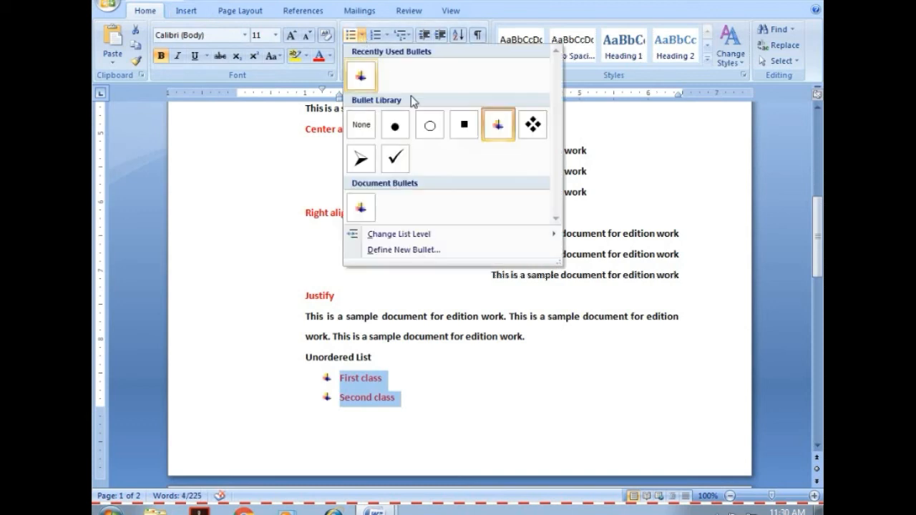
left_click(535, 129)
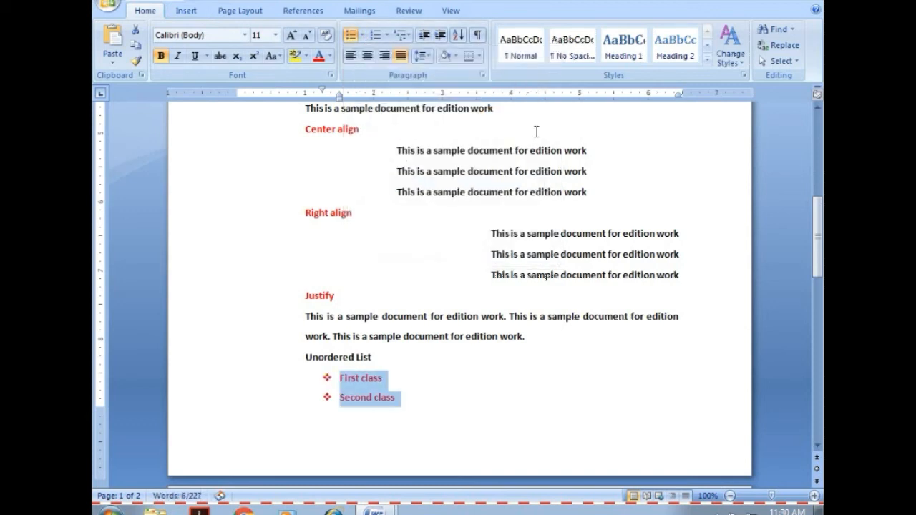
left_click(429, 409)
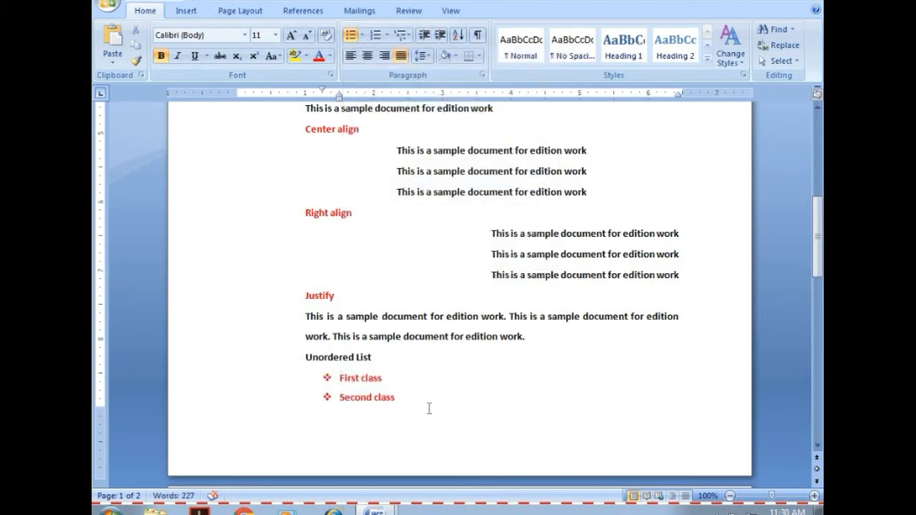
Add "Third Class" as the list's third item and end the bulleted list with an unindented line below it.
key("ctrl+Return")
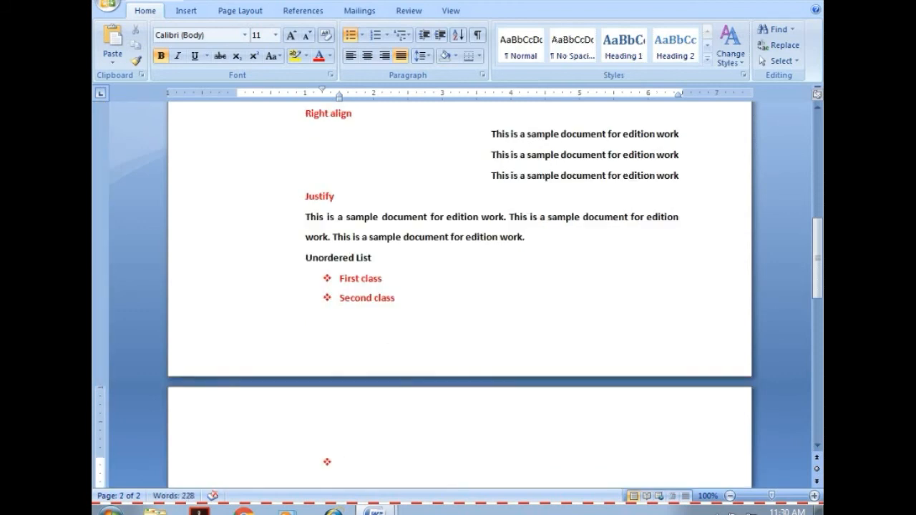
type("Third Class")
key("Return")
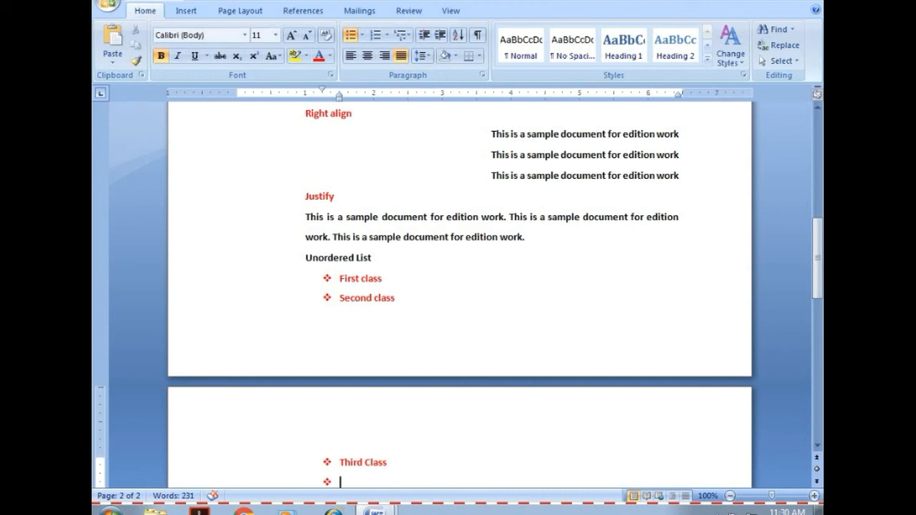
key("BackSpace")
key("BackSpace")
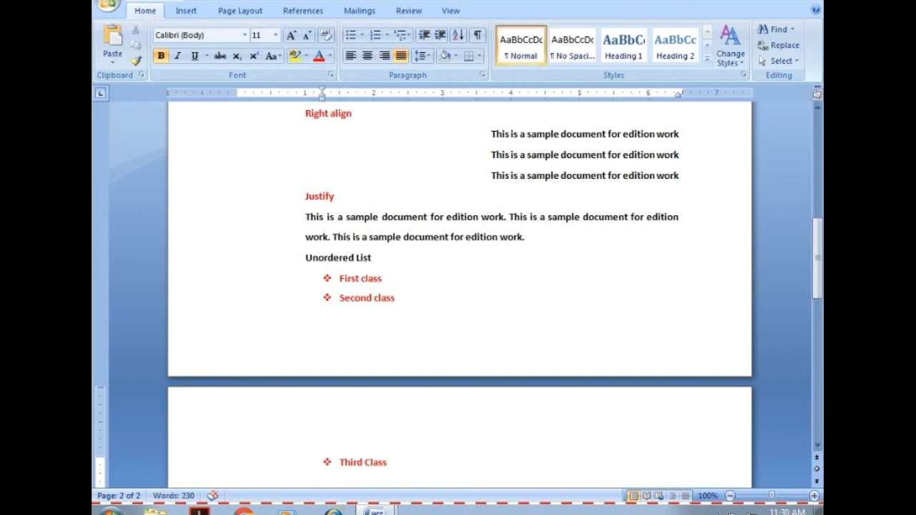
key("BackSpace")
key("Tab")
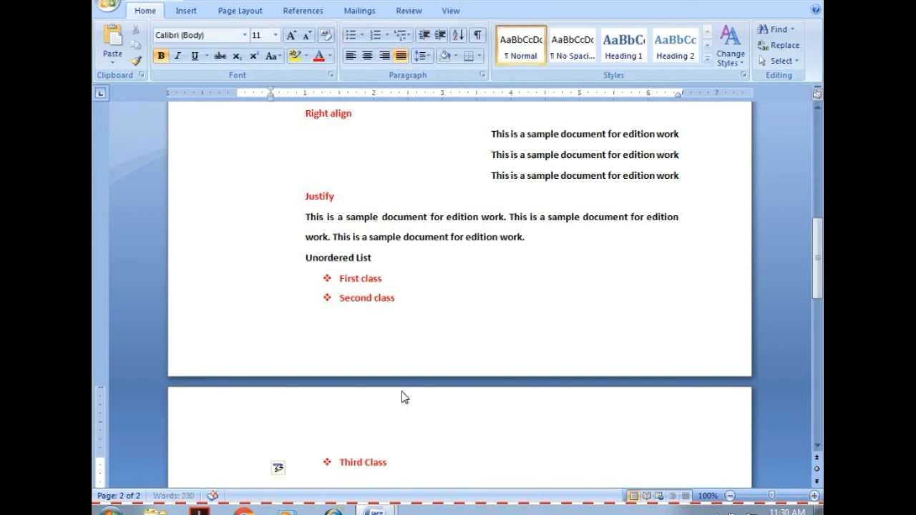
key("BackSpace")
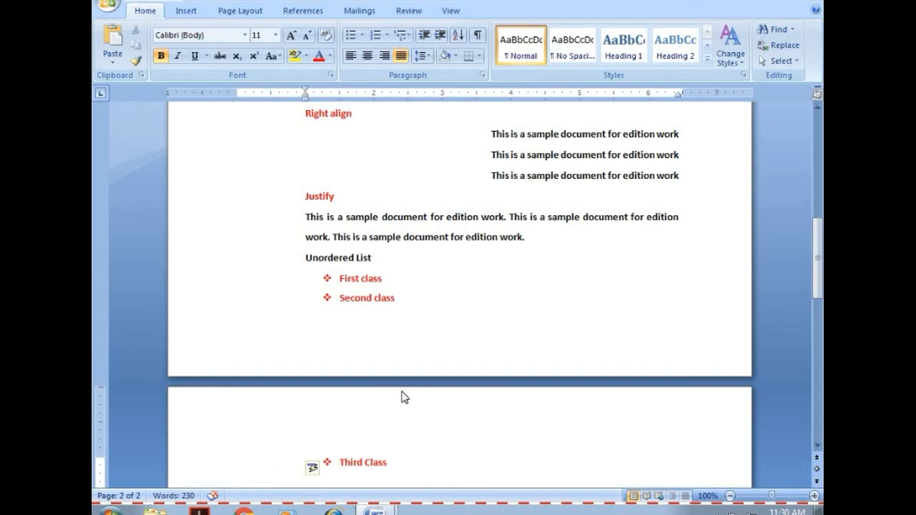
Enter the line "Ordered List" below the bulleted list.
key("Return")
key("Return")
type("Order")
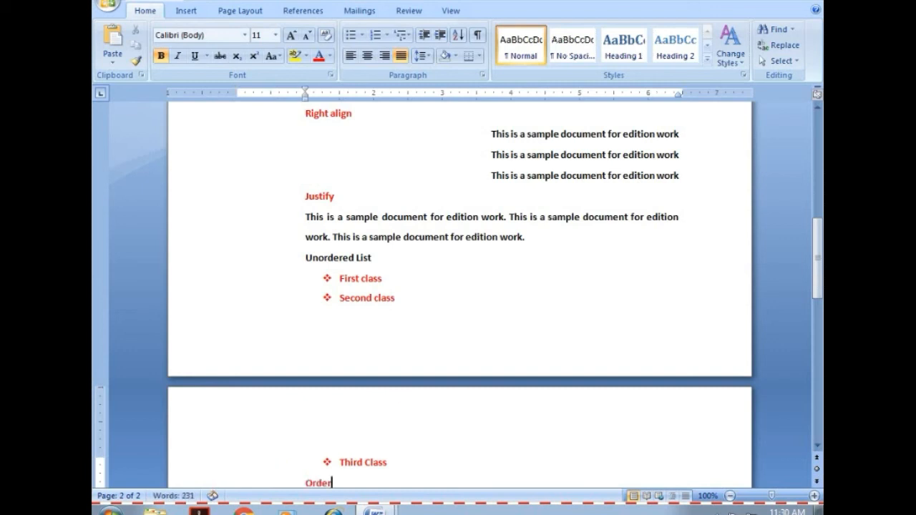
type("ed")
type("List")
Set the font color of the "Ordered List" line to black.
left_click_drag(305, 484, 365, 484)
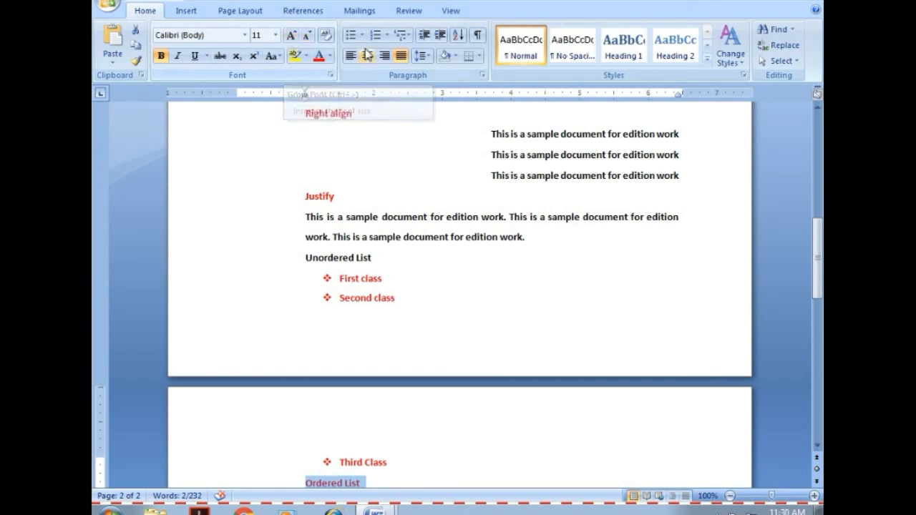
left_click(386, 35)
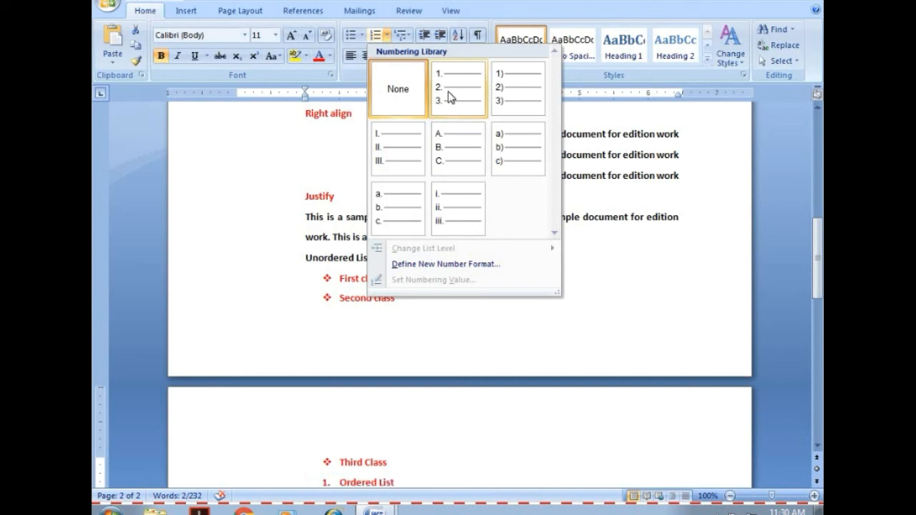
left_click(237, 177)
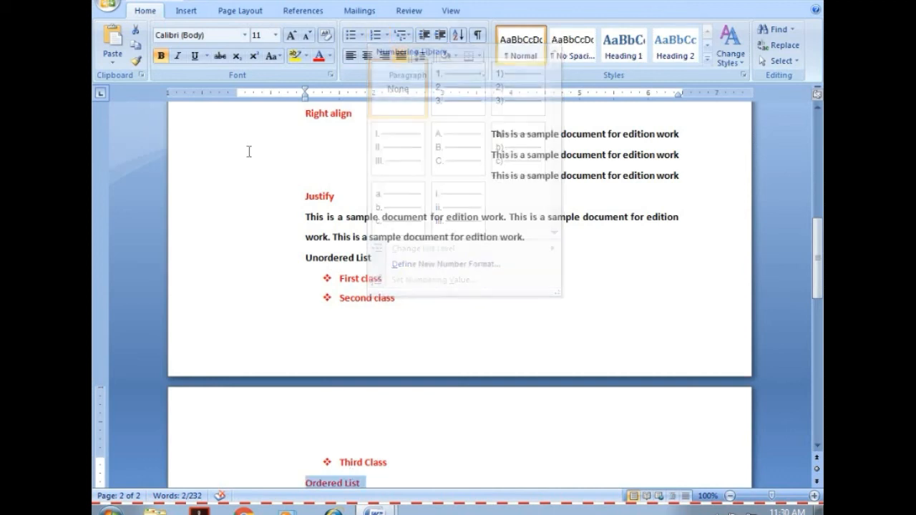
left_click(330, 56)
left_click(322, 74)
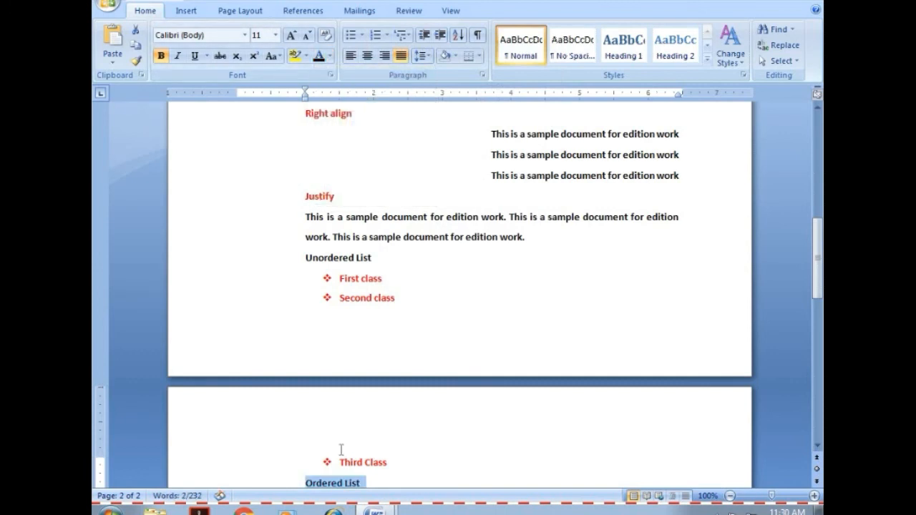
Copy the three items of the unordered list and paste them on a new line below "Ordered List".
left_click(375, 481)
key("Return")
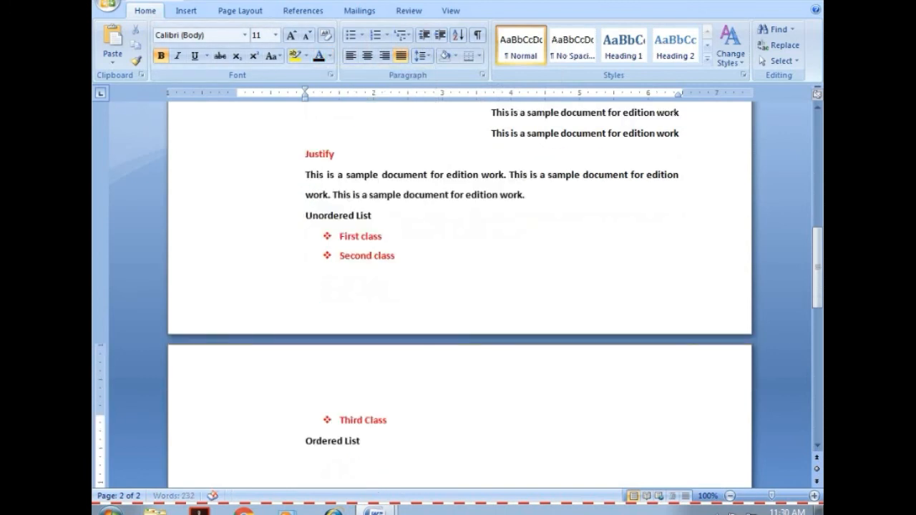
left_click_drag(338, 235, 392, 395)
key("ctrl+c")
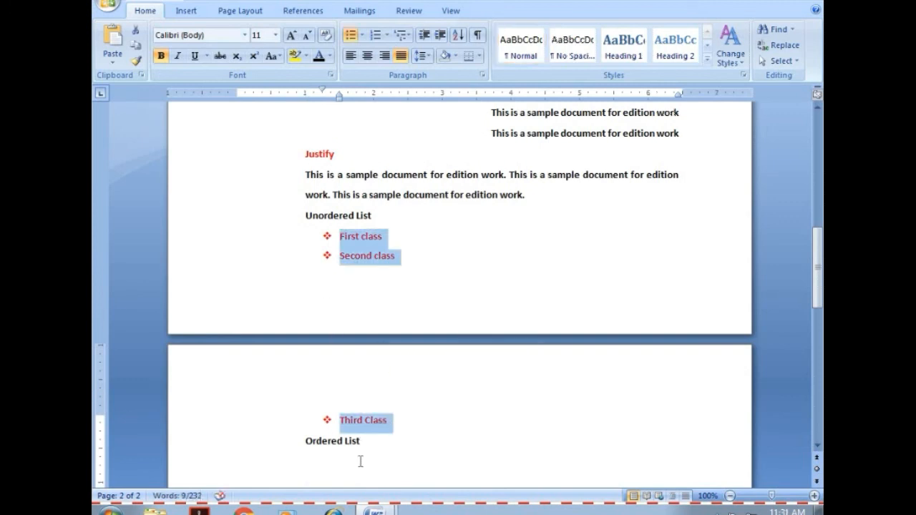
left_click(363, 443)
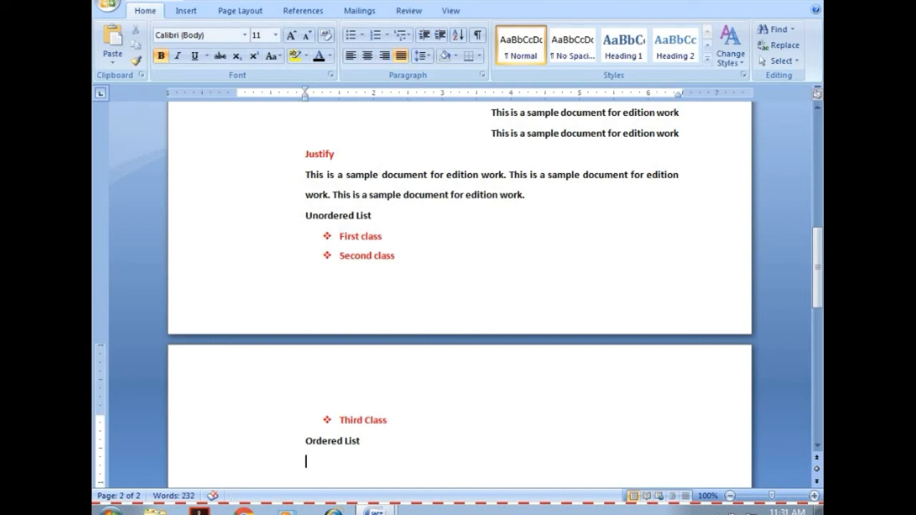
key("ctrl+v")
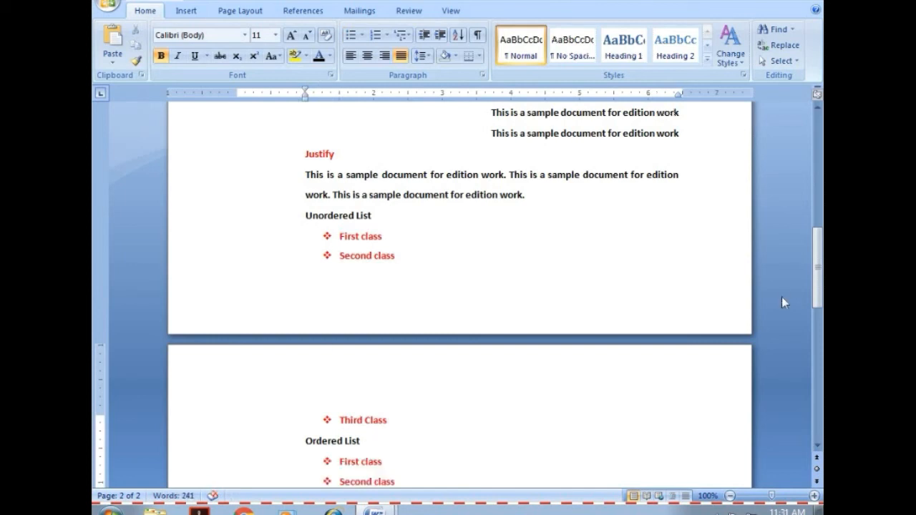
Select the three pasted list items below "Ordered List".
left_click_drag(816, 267, 817, 289)
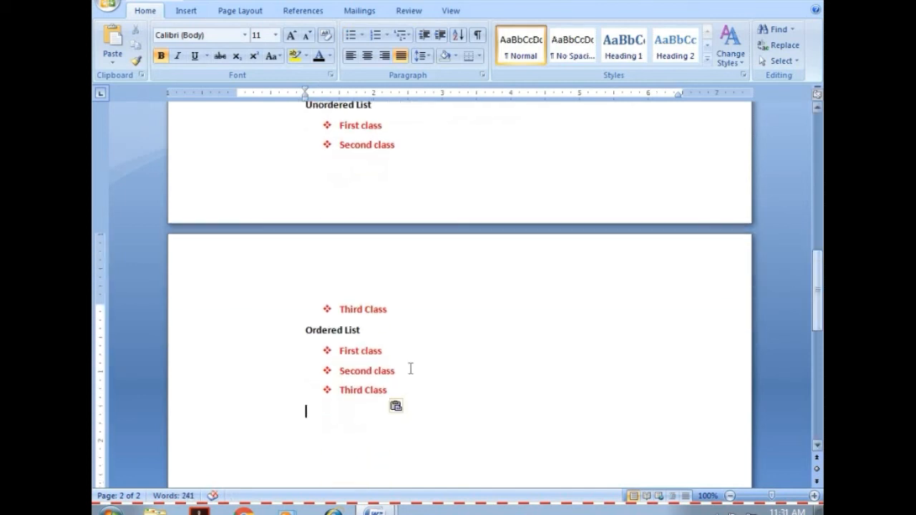
left_click_drag(340, 351, 419, 403)
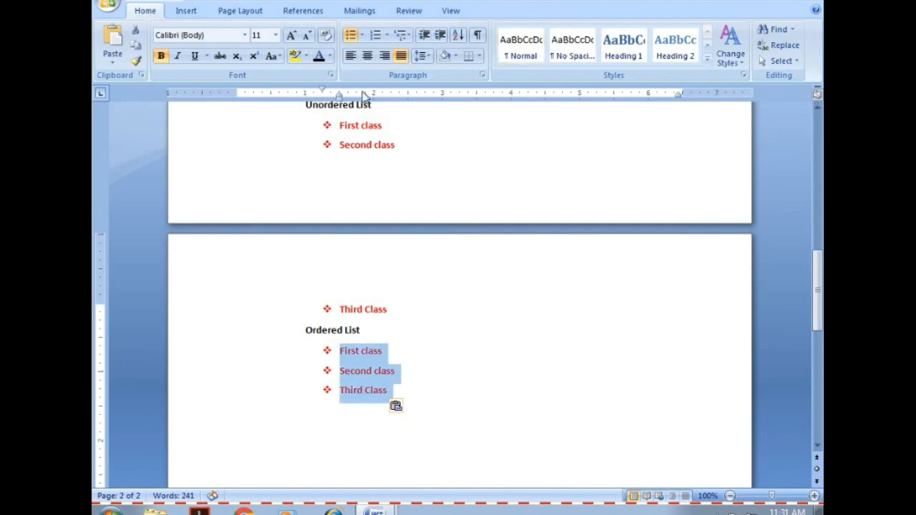